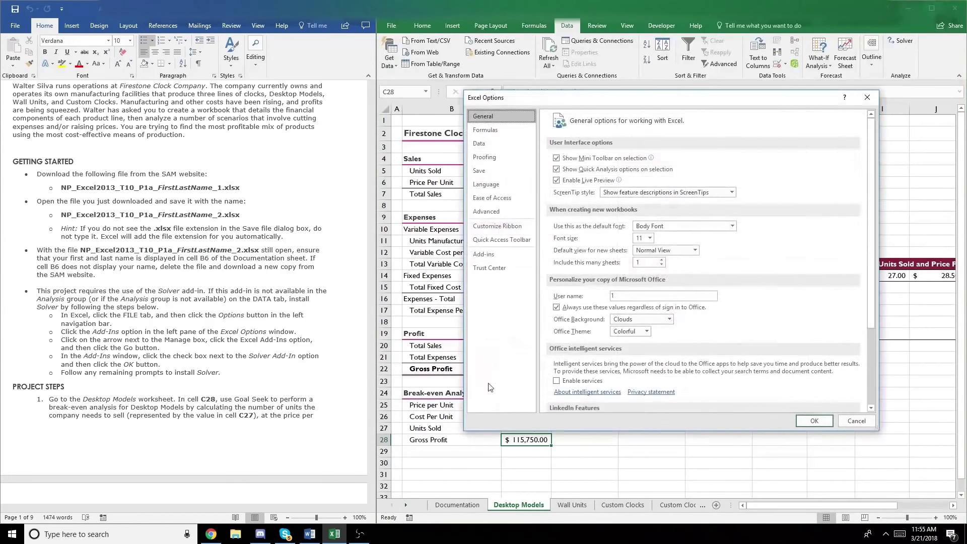
# Step: Check in the Excel add-ins list that the Solver Add-in is enabled and accept the list
pyautogui.click(498, 256)
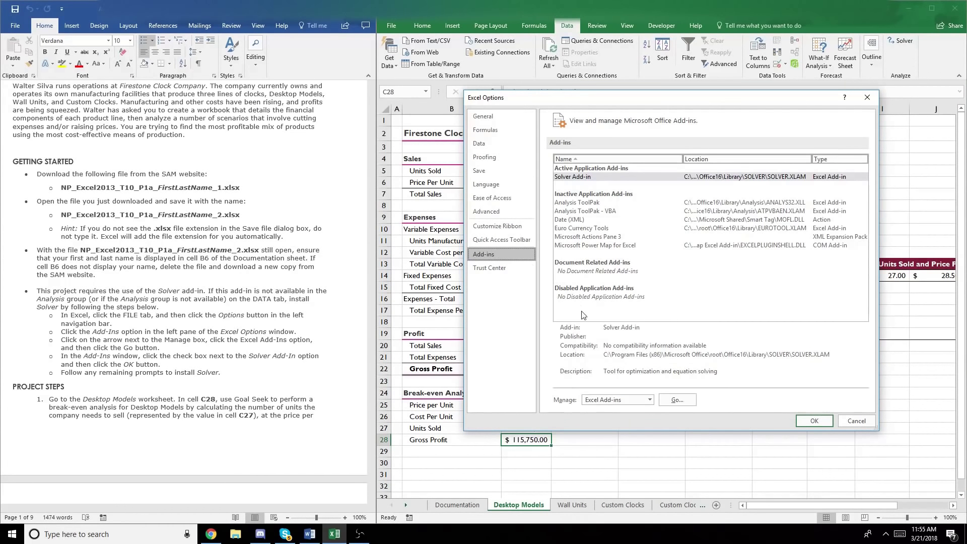
pyautogui.click(677, 400)
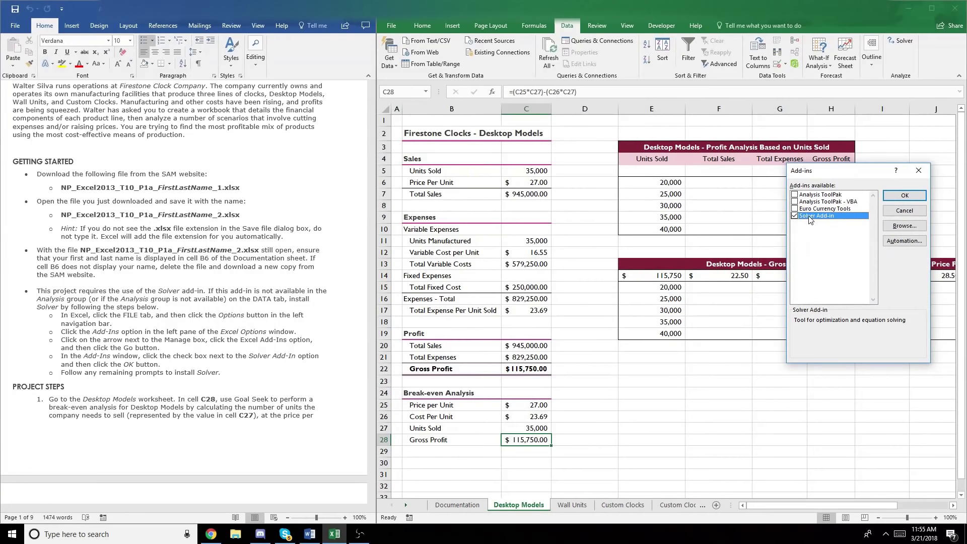
pyautogui.click(903, 196)
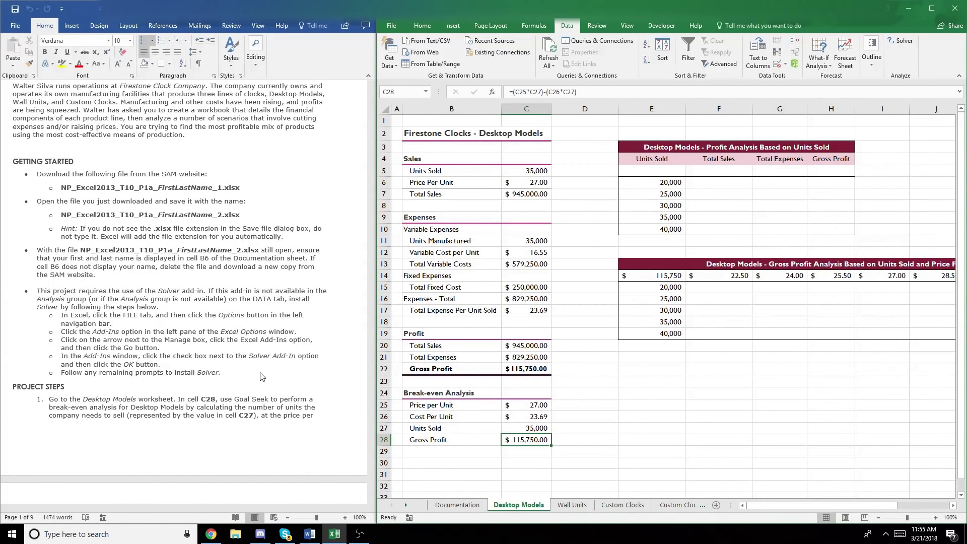
# Step: Run Goal Seek on the break-even gross profit in C28 with a target value of 0, changing cell C27, and keep the solution
pyautogui.click(246, 358)
pyautogui.scroll(-1, 240, 349)
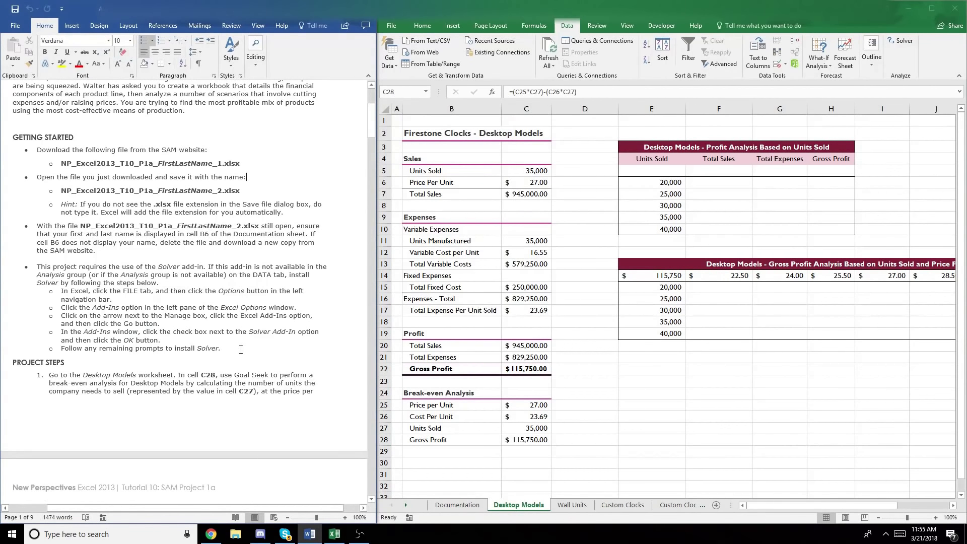
pyautogui.scroll(-5, 240, 349)
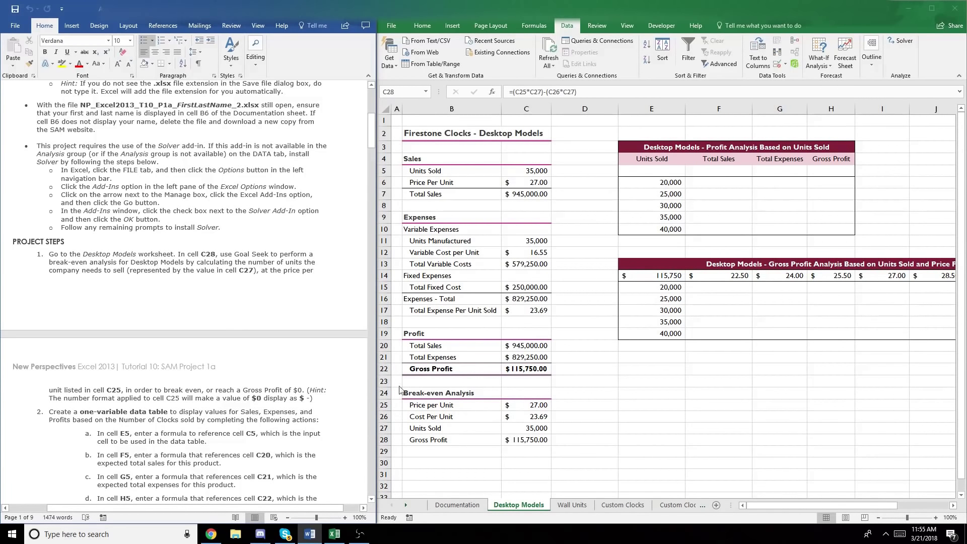
pyautogui.click(528, 439)
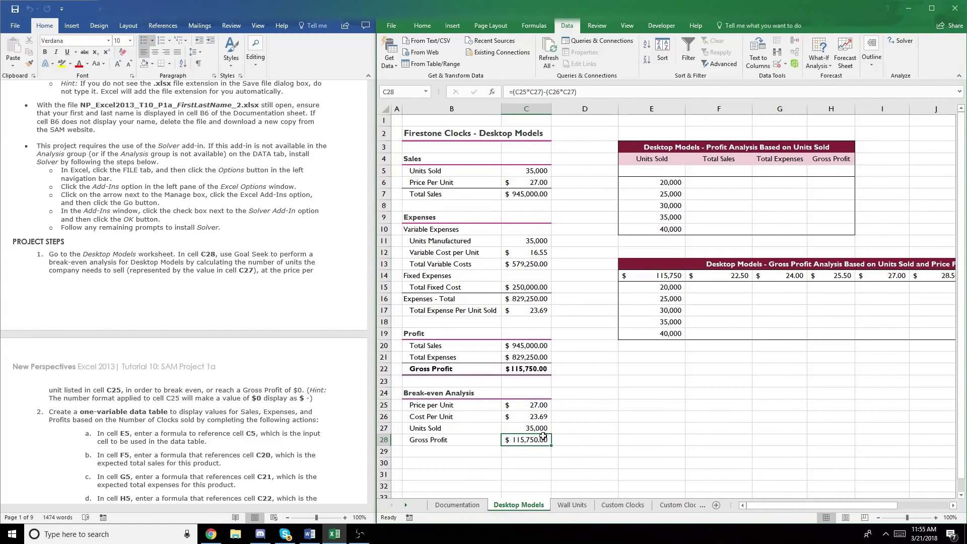
pyautogui.click(822, 62)
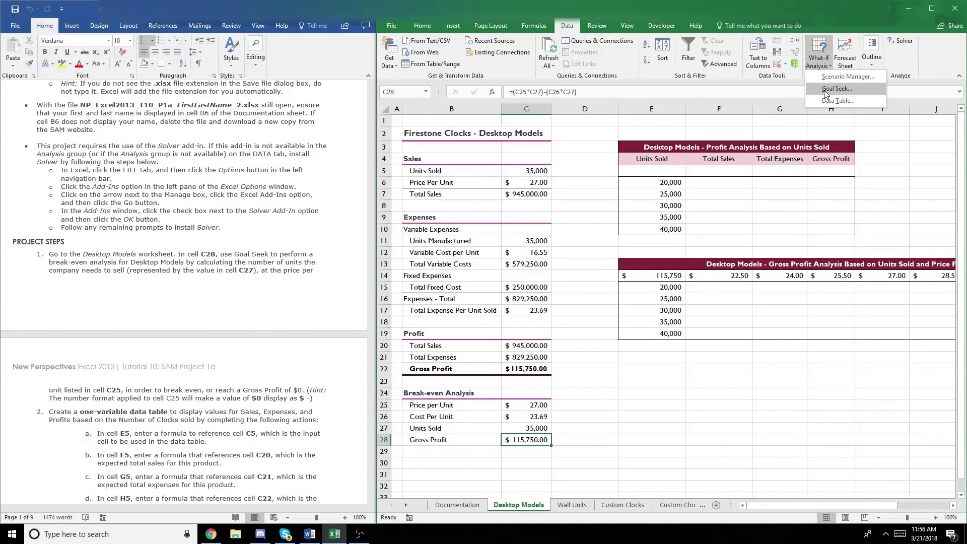
pyautogui.click(824, 90)
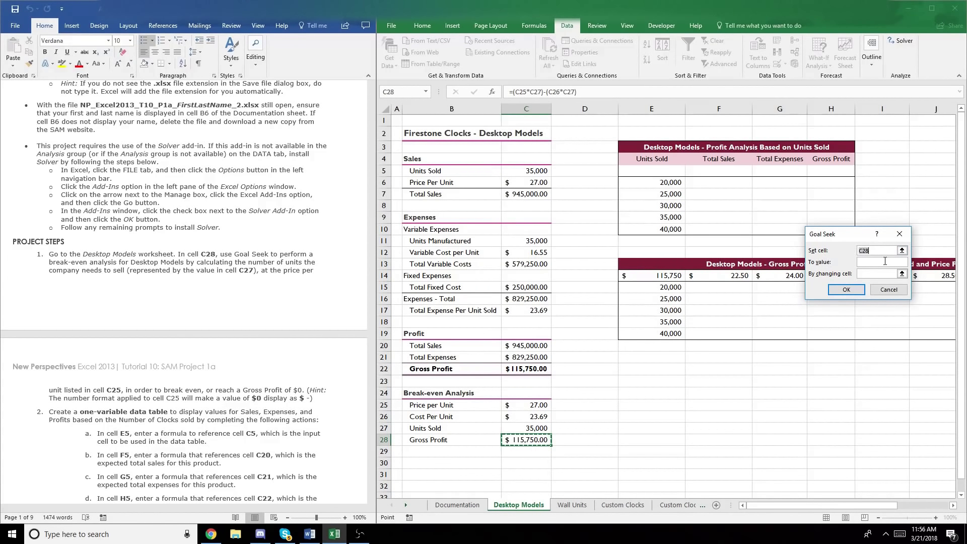
pyautogui.click(531, 439)
pyautogui.click(874, 260)
pyautogui.write('0')
pyautogui.click(882, 273)
pyautogui.click(524, 426)
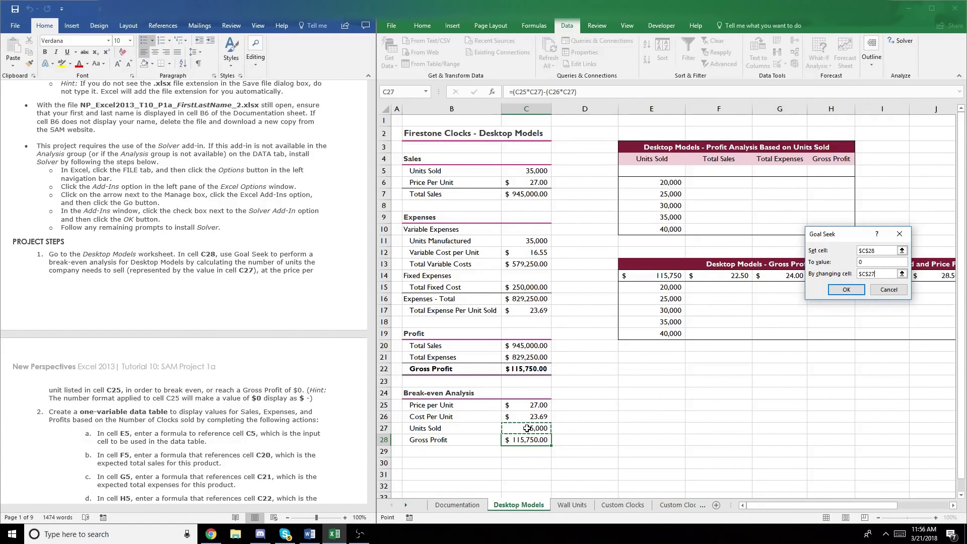
pyautogui.click(837, 291)
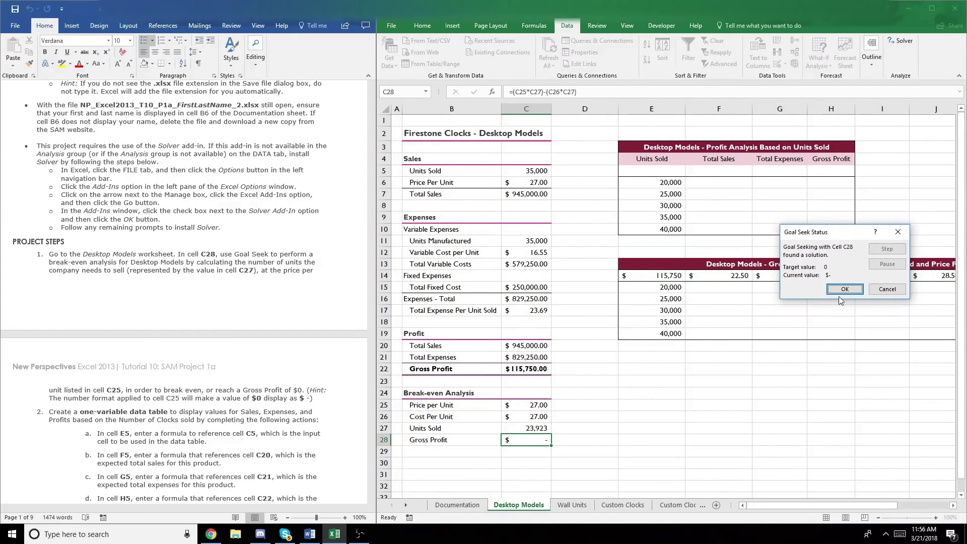
pyautogui.moveTo(832, 233); pyautogui.dragTo(643, 349)
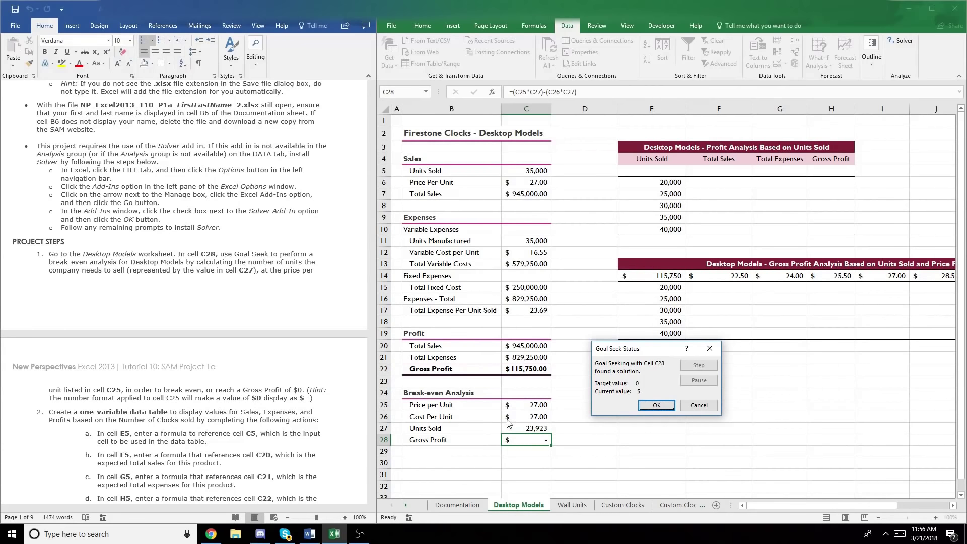
pyautogui.click(655, 405)
# Step: In the Profit Analysis Based on Units Sold table, enter the formulas =C5 in E5 and =C20 in F5
pyautogui.scroll(-3, 153, 312)
pyautogui.scroll(-6, 153, 313)
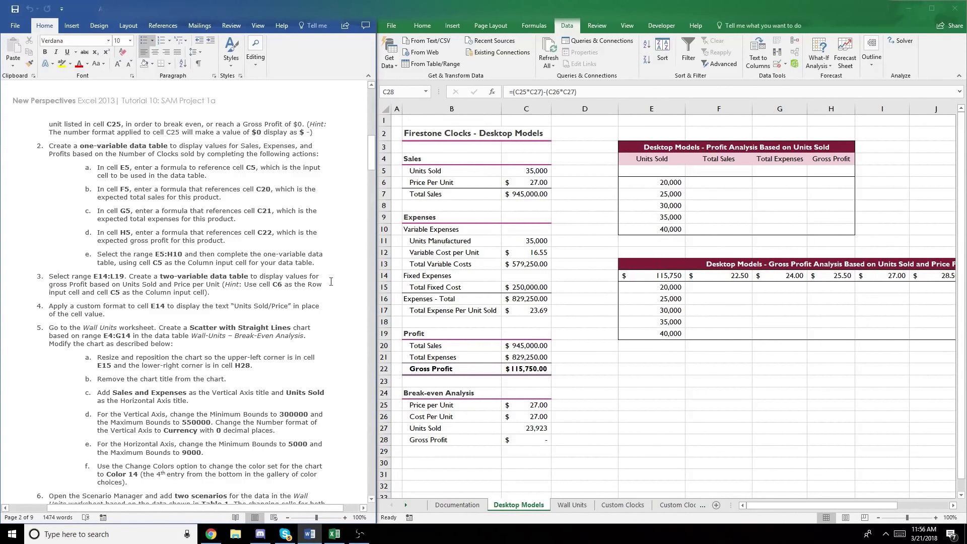
pyautogui.click(661, 170)
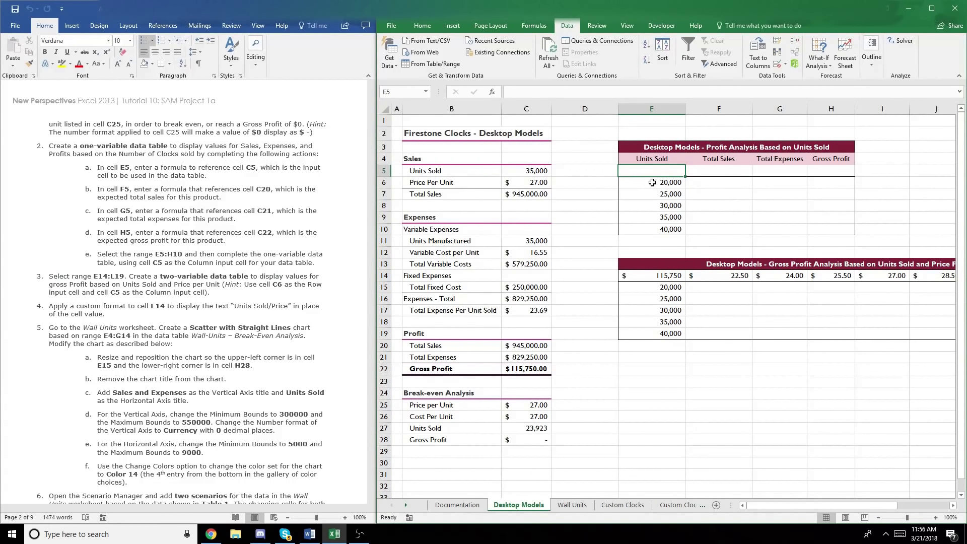
pyautogui.write('=')
pyautogui.click(518, 171)
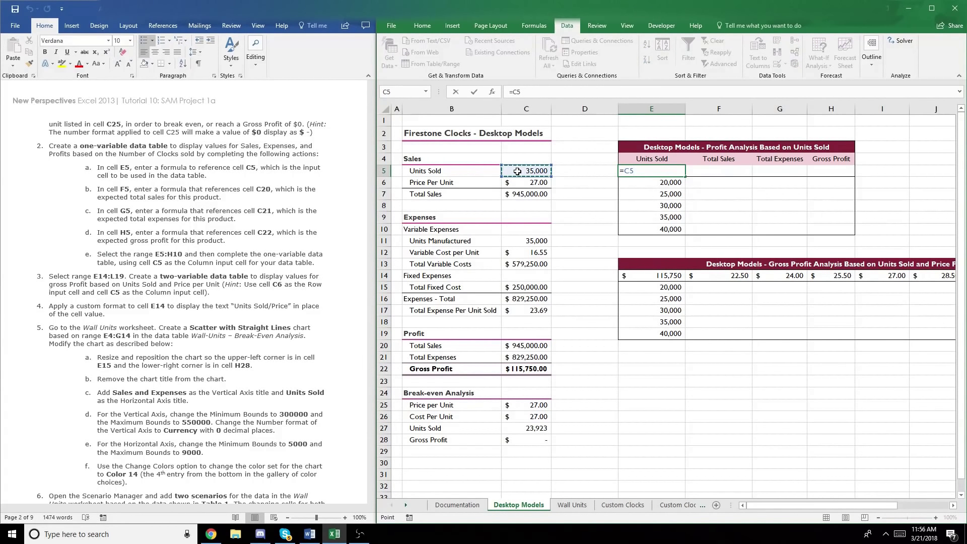
pyautogui.press('Tab')
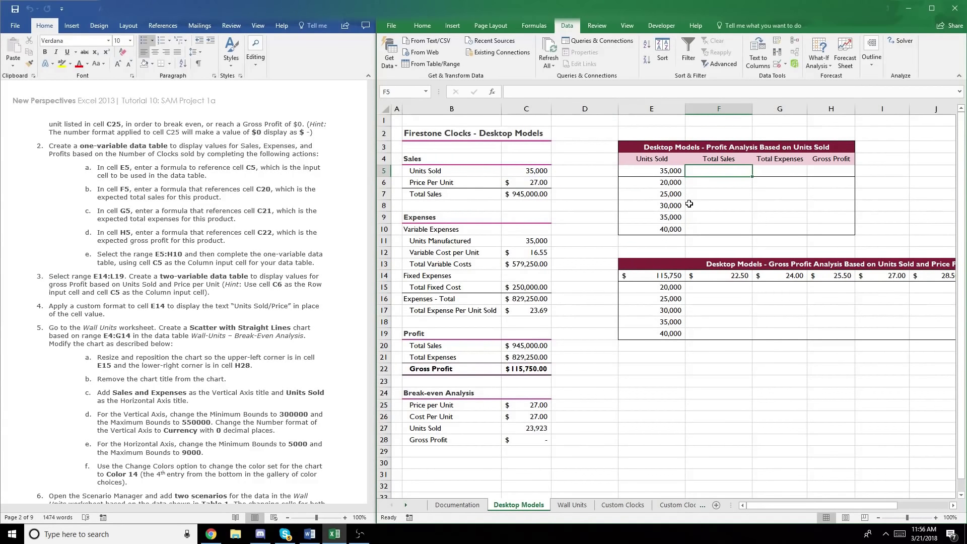
pyautogui.write('=')
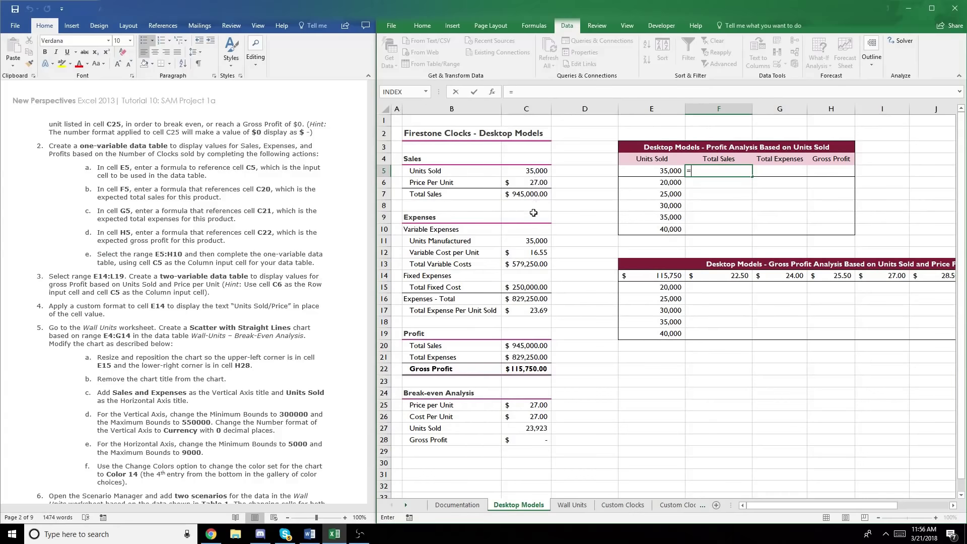
pyautogui.click(524, 347)
pyautogui.press('Tab')
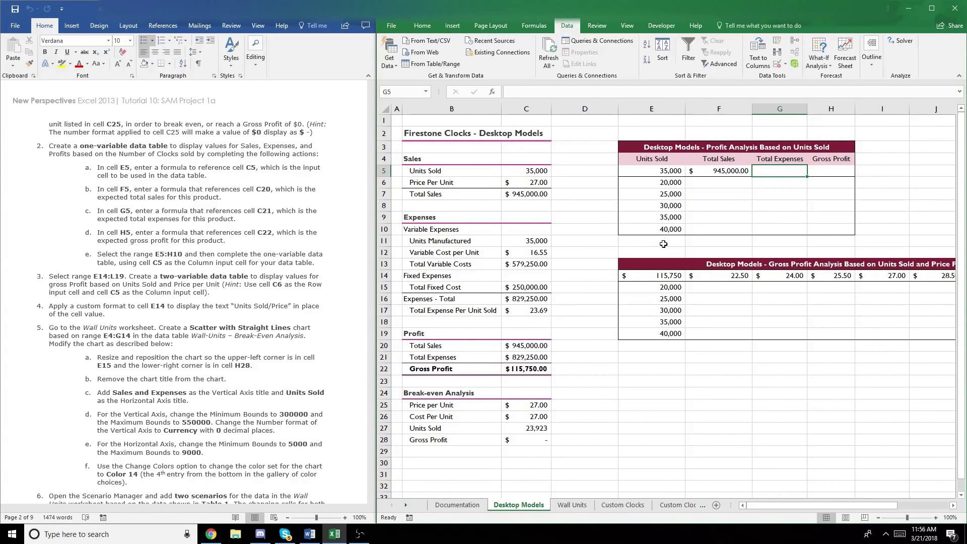
# Step: Enter the formula =C21 for Total Expenses in G5 and =C22 for Gross Profit in H5
pyautogui.write('=')
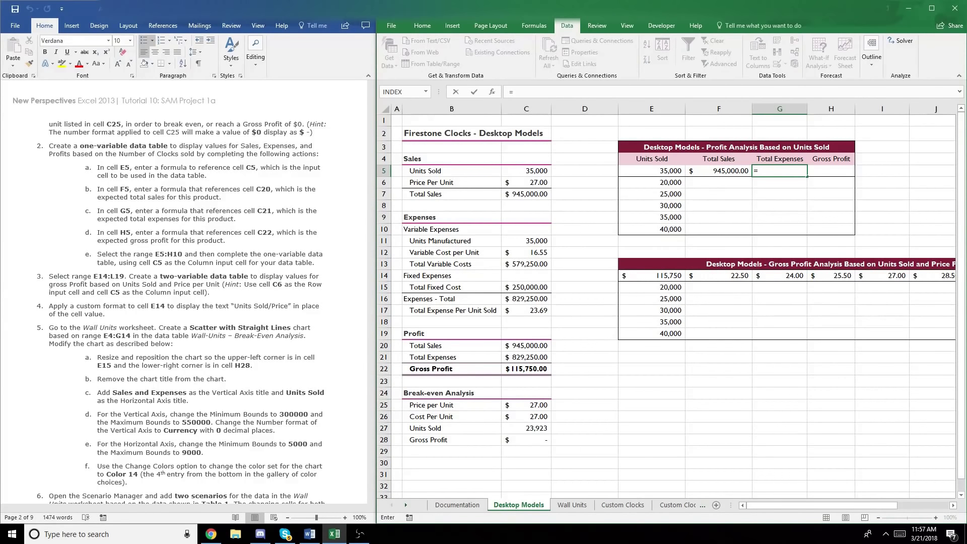
pyautogui.click(525, 358)
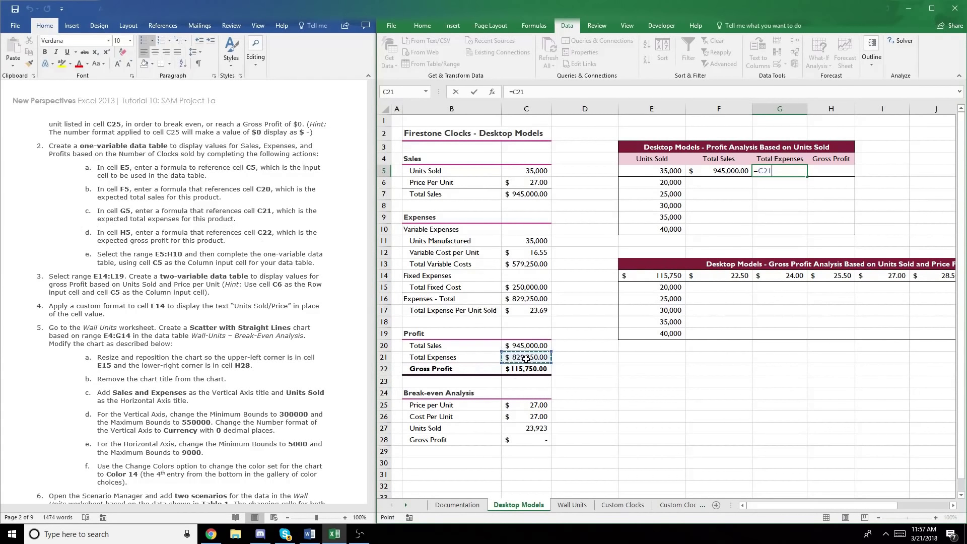
pyautogui.press('Tab')
pyautogui.write('=')
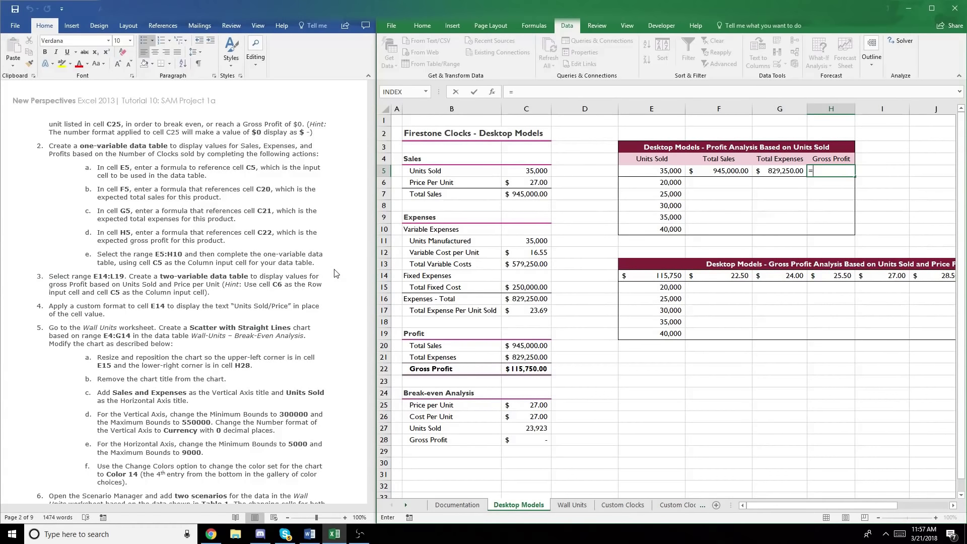
pyautogui.click(521, 371)
pyautogui.press('Tab')
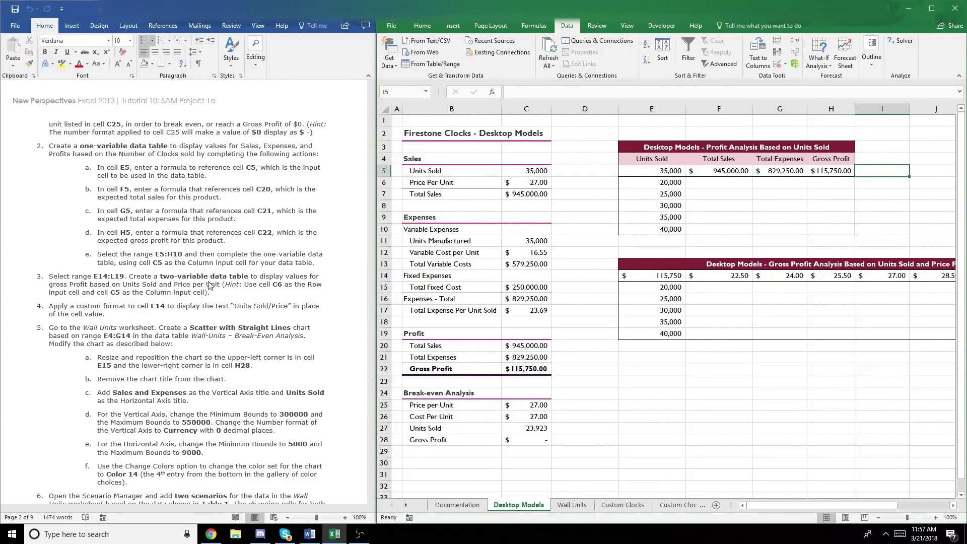
# Step: Create a one-variable data table over the range E5:H10 with C5 as the column input cell
pyautogui.click(144, 257)
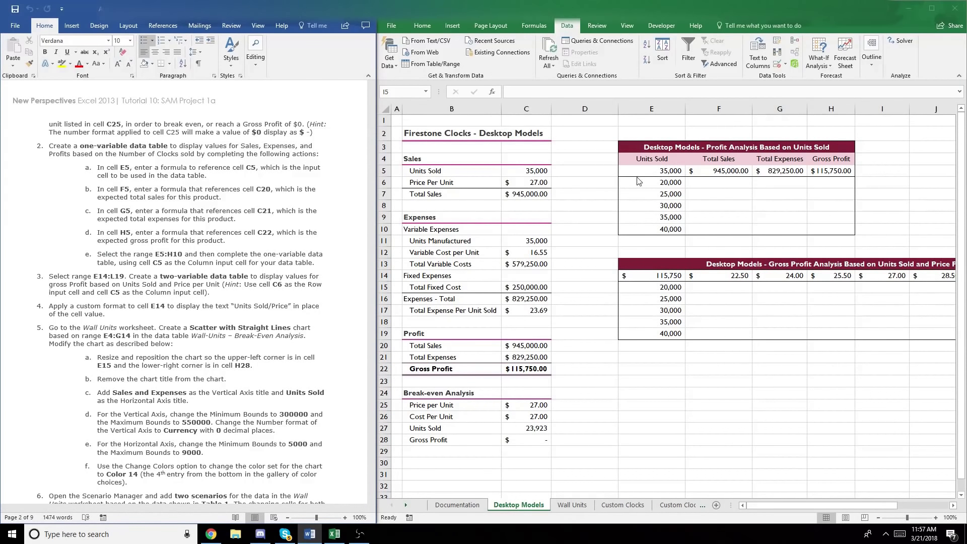
pyautogui.click(532, 172)
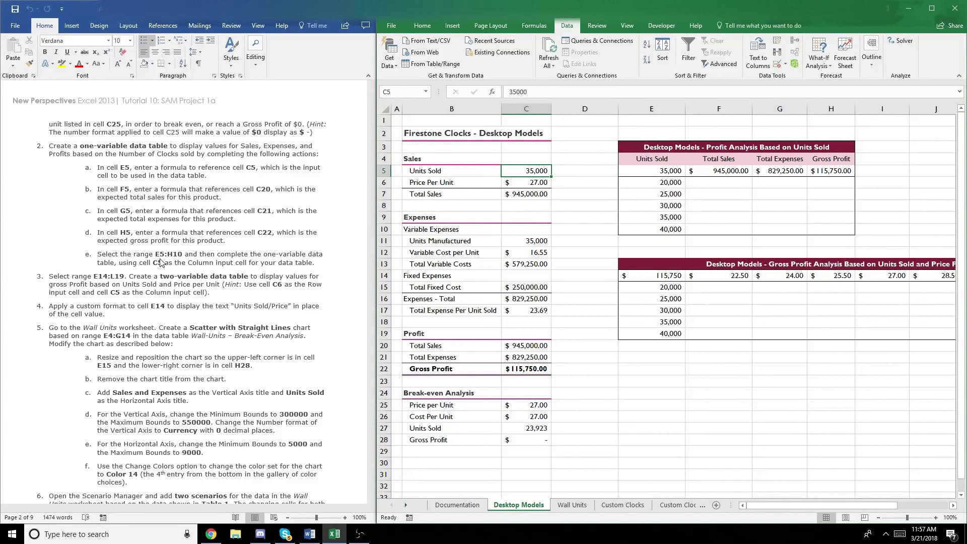
pyautogui.moveTo(657, 172); pyautogui.dragTo(816, 230)
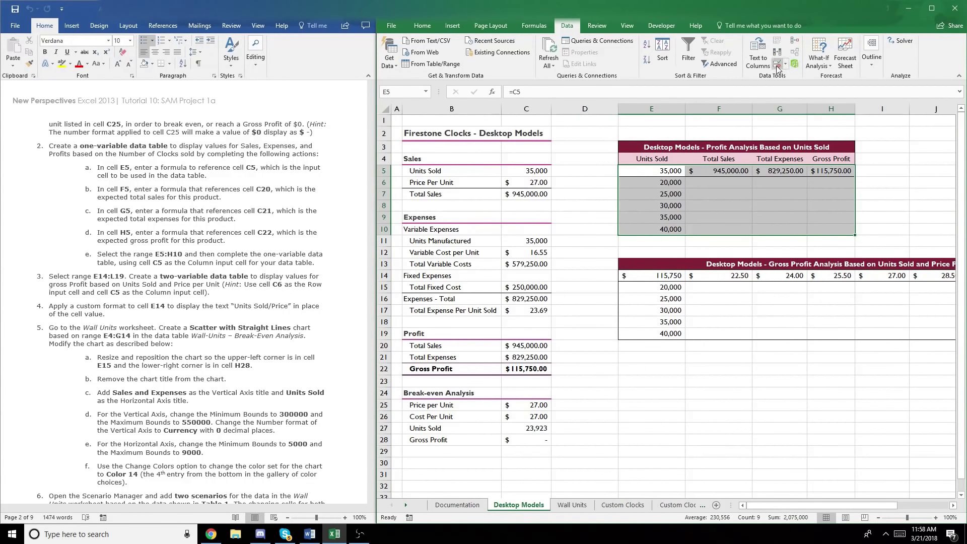
pyautogui.click(818, 61)
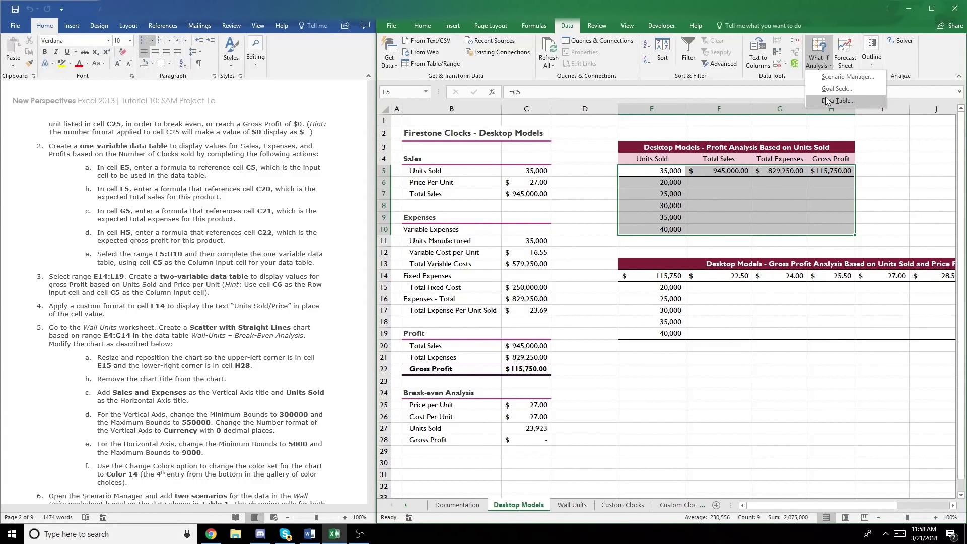
pyautogui.click(827, 101)
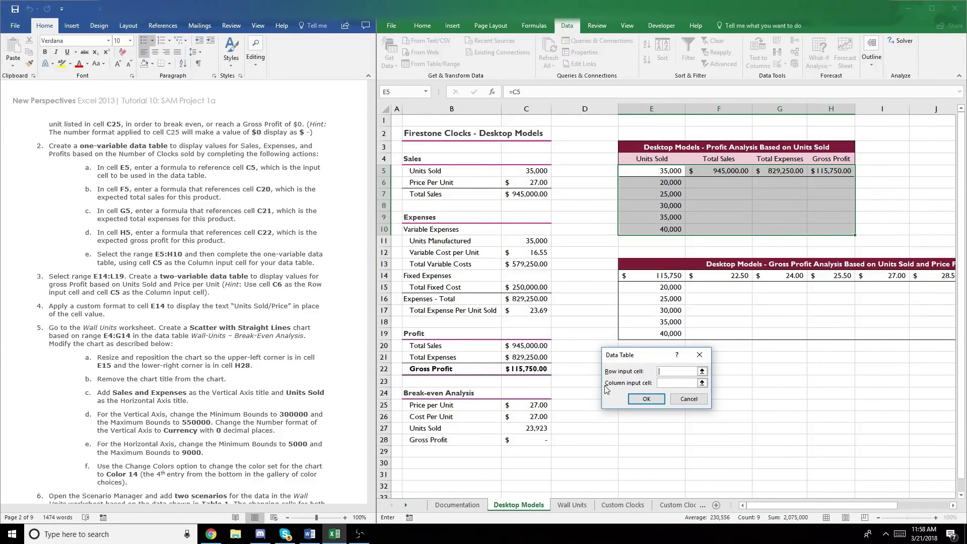
pyautogui.click(521, 170)
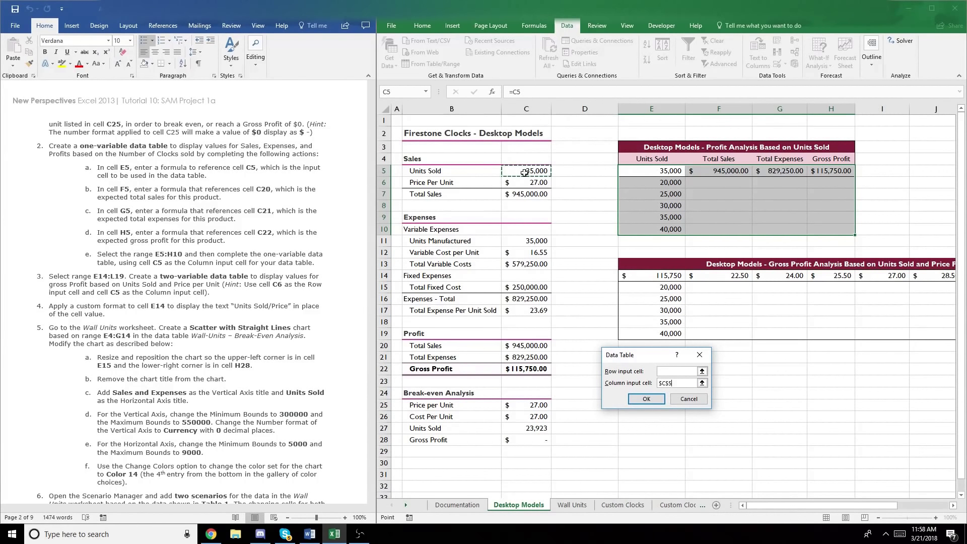
pyautogui.click(646, 398)
pyautogui.click(730, 231)
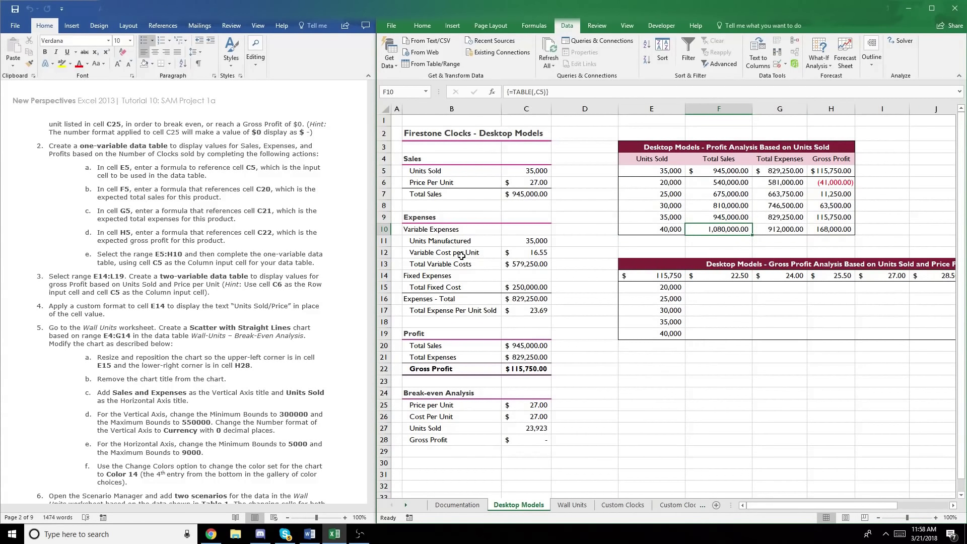
# Step: Create a two-variable data table over the range E14:L19 with C6 as the row input cell and C5 as the column input cell
pyautogui.click(179, 292)
pyautogui.scroll(-1, 177, 289)
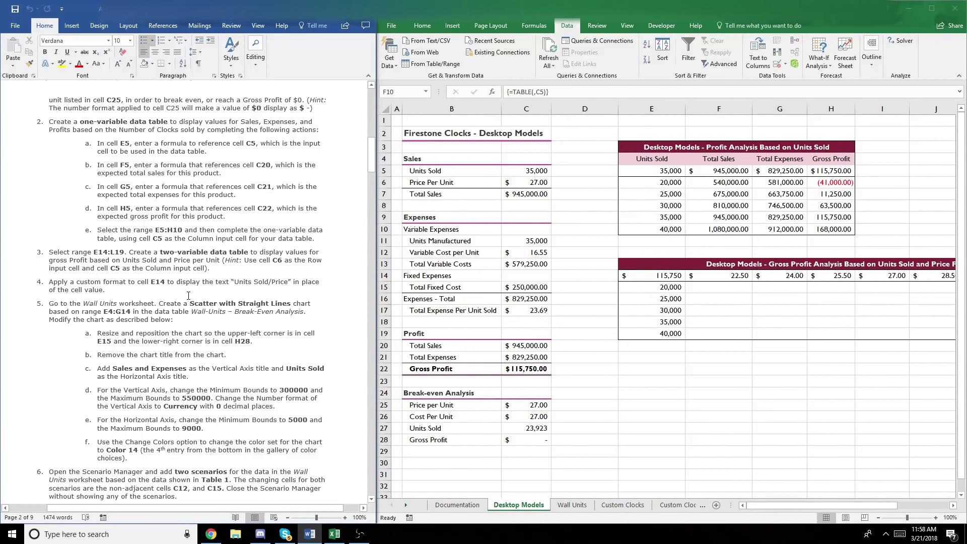
pyautogui.click(117, 250)
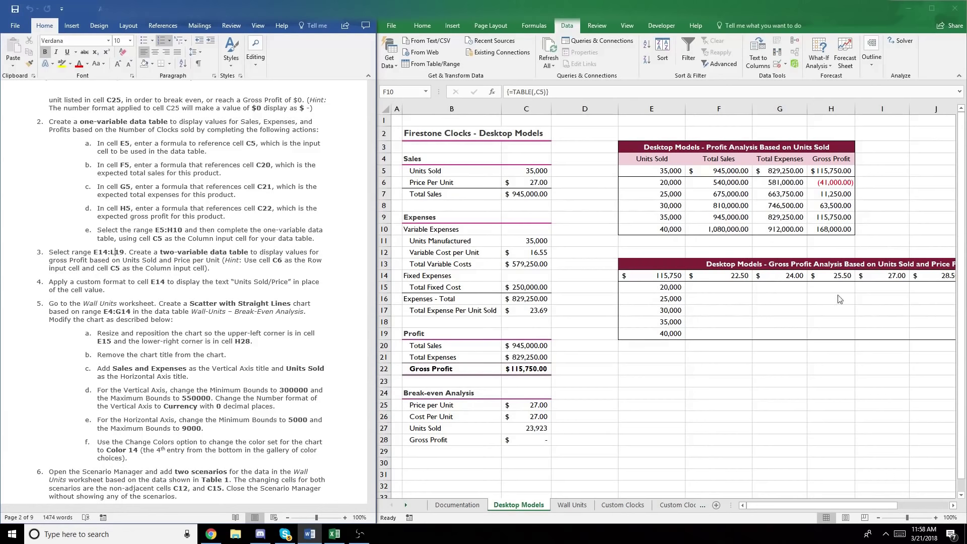
pyautogui.click(710, 307)
pyautogui.moveTo(660, 277); pyautogui.dragTo(831, 326)
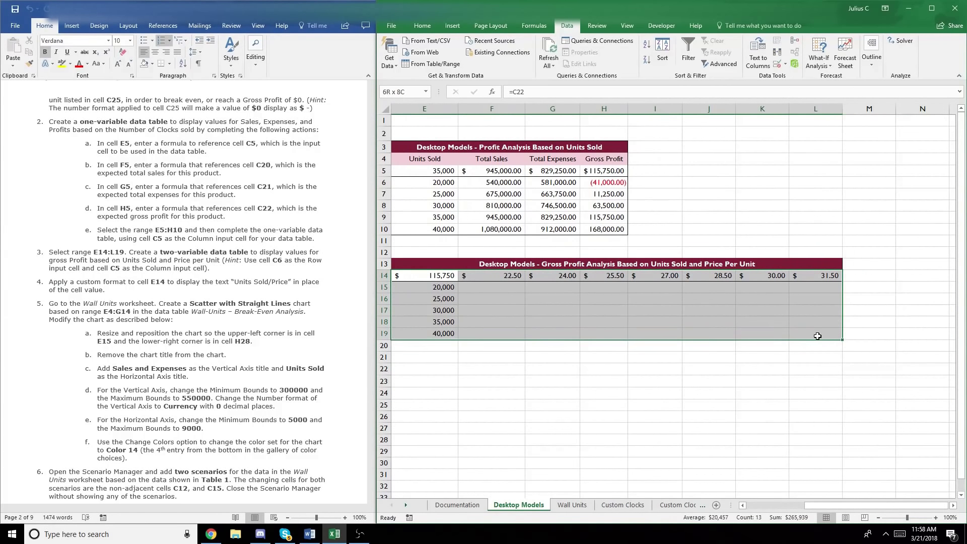
pyautogui.keyDown('ctrl'); pyautogui.scroll(-1, 816, 342); pyautogui.keyUp('ctrl')
pyautogui.moveTo(805, 505); pyautogui.dragTo(793, 508)
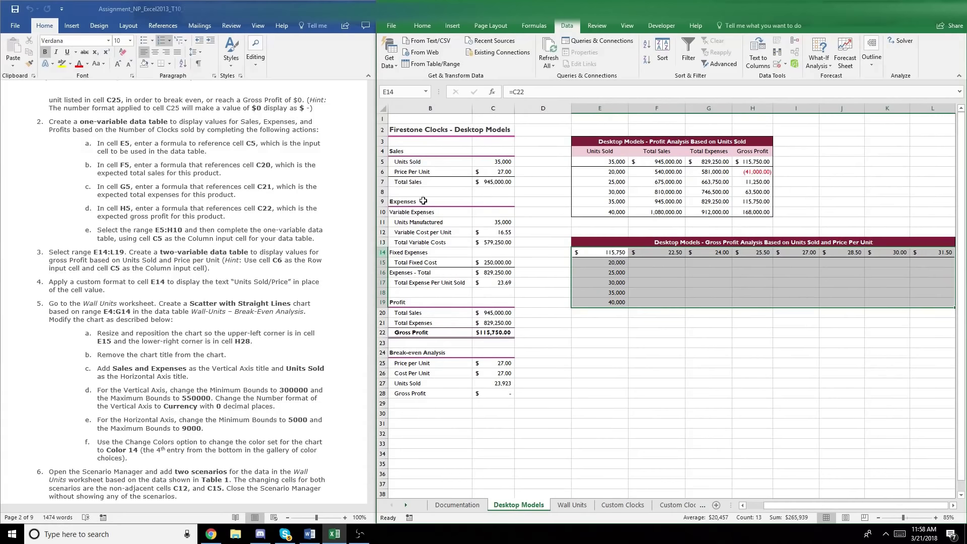
pyautogui.click(819, 62)
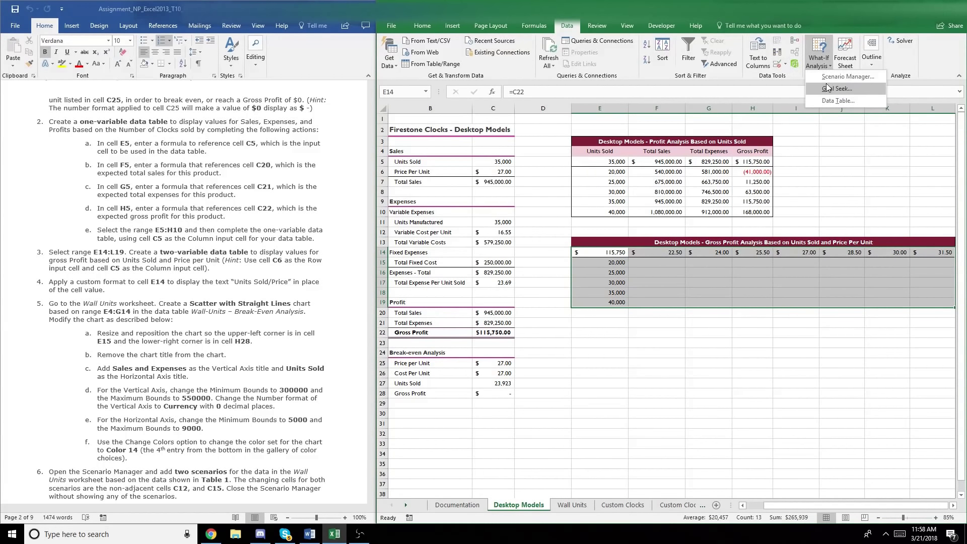
pyautogui.click(829, 102)
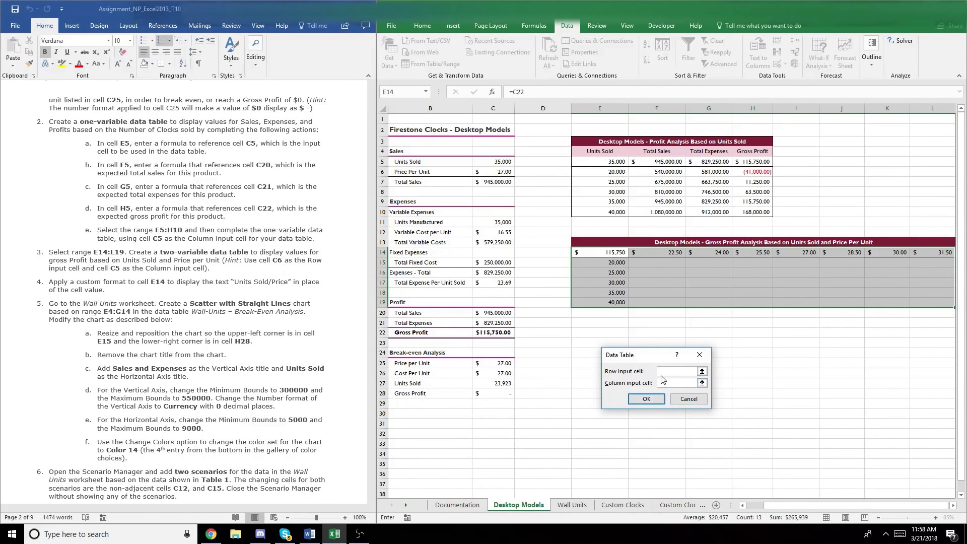
pyautogui.click(488, 171)
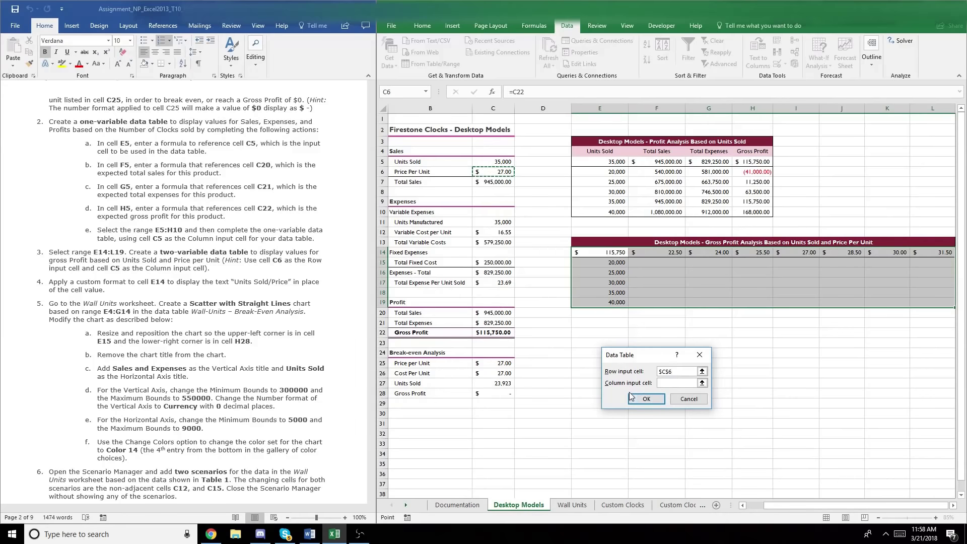
pyautogui.click(660, 383)
pyautogui.click(491, 165)
pyautogui.click(646, 399)
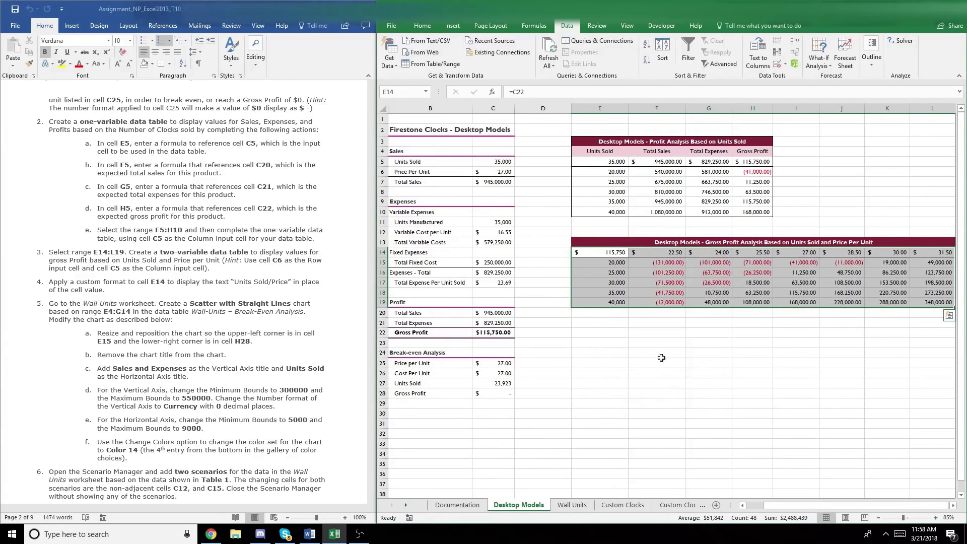
pyautogui.click(752, 262)
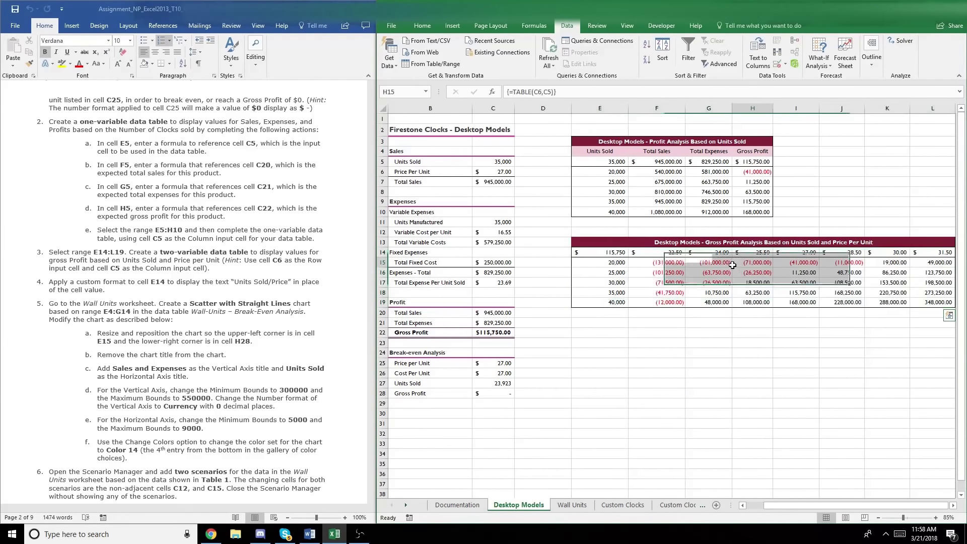
# Step: Apply a custom number format to cell E14 that displays the text "Units Sold/Price" in place of the value
pyautogui.click(130, 218)
pyautogui.scroll(-1, 130, 218)
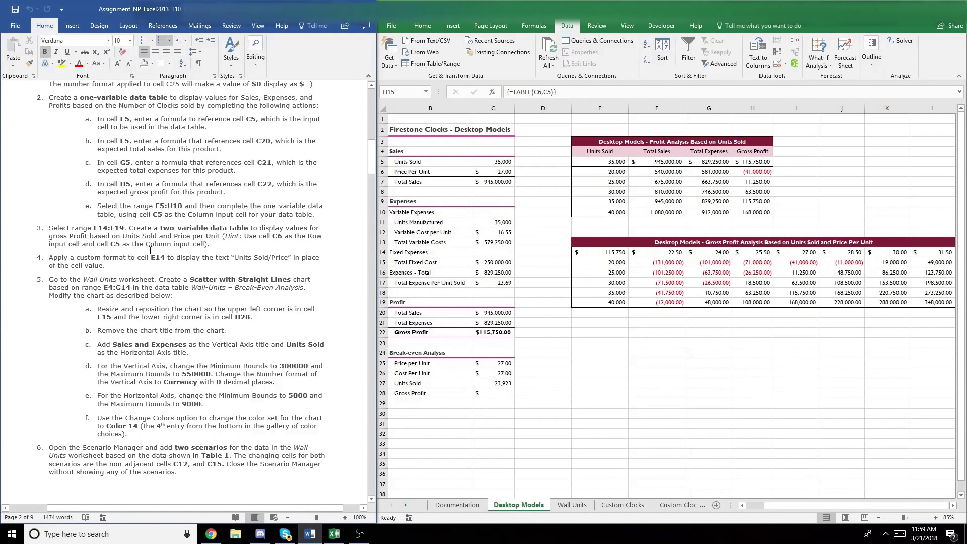
pyautogui.moveTo(235, 256); pyautogui.dragTo(291, 258)
pyautogui.click(615, 256)
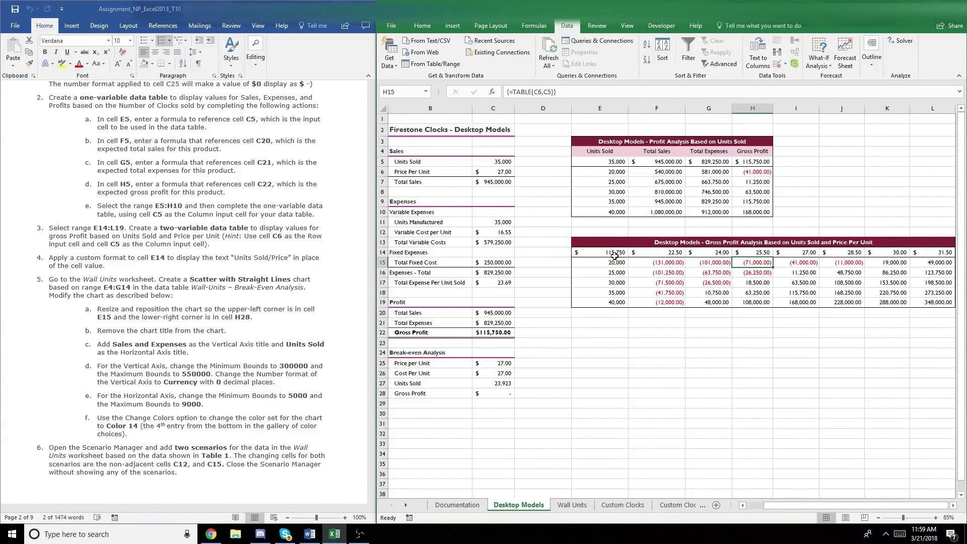
pyautogui.click(609, 249)
pyautogui.rightClick(610, 254)
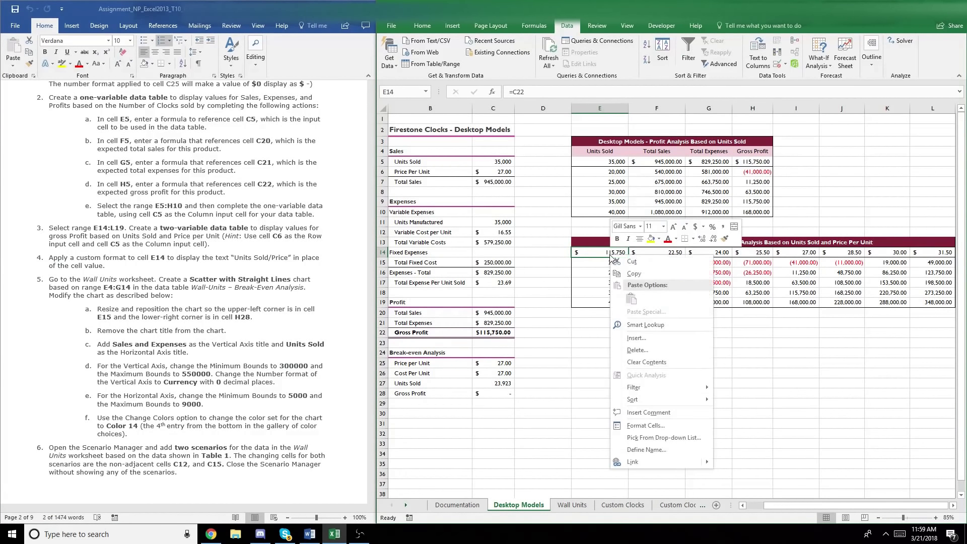
pyautogui.click(646, 426)
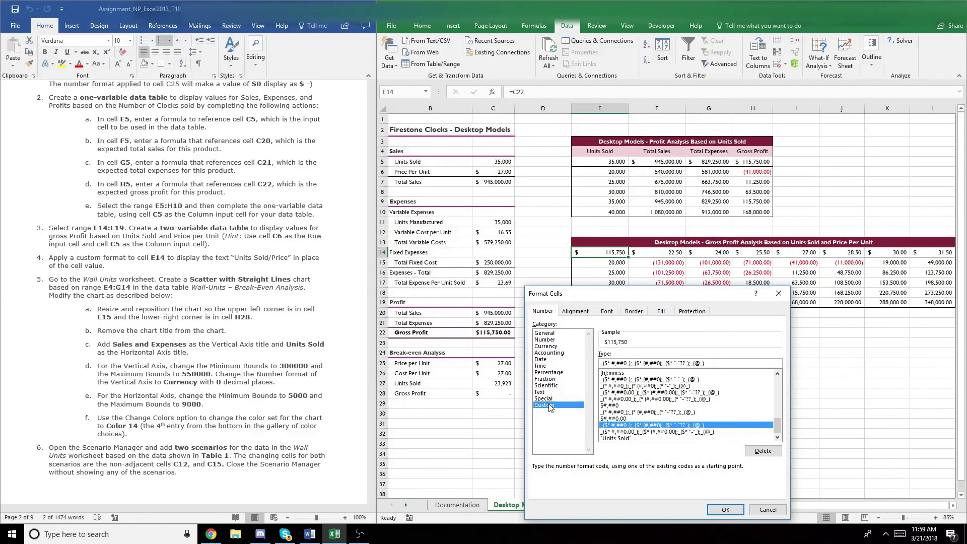
pyautogui.click(614, 439)
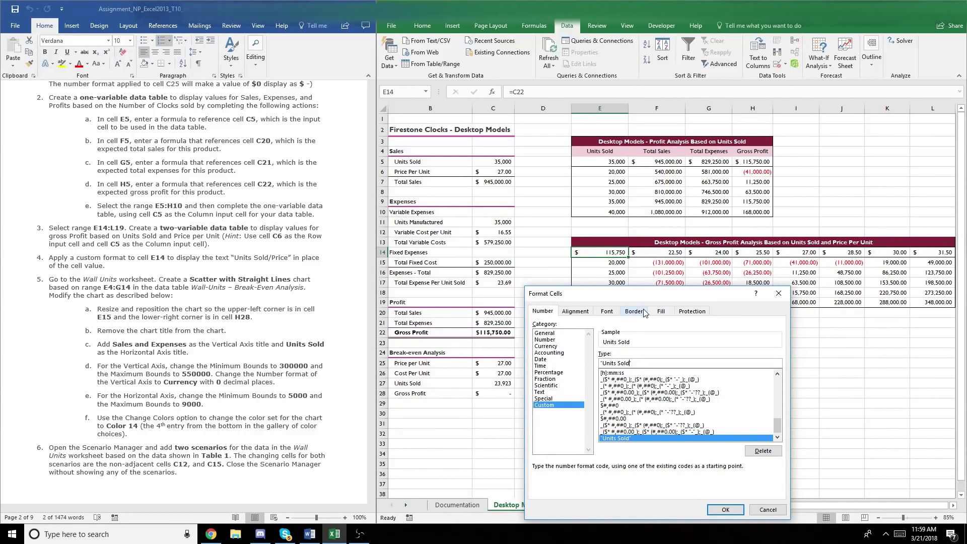
pyautogui.write('/Price')
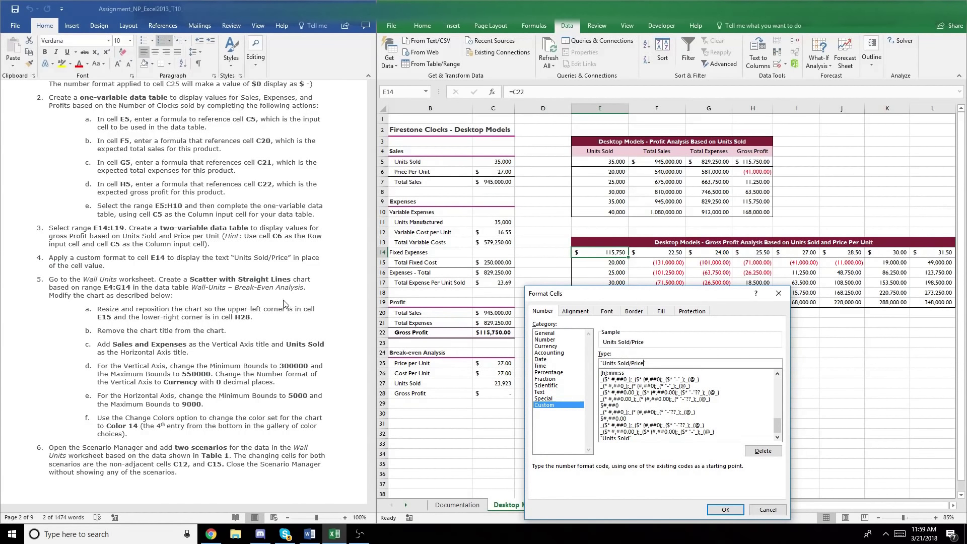
pyautogui.click(729, 509)
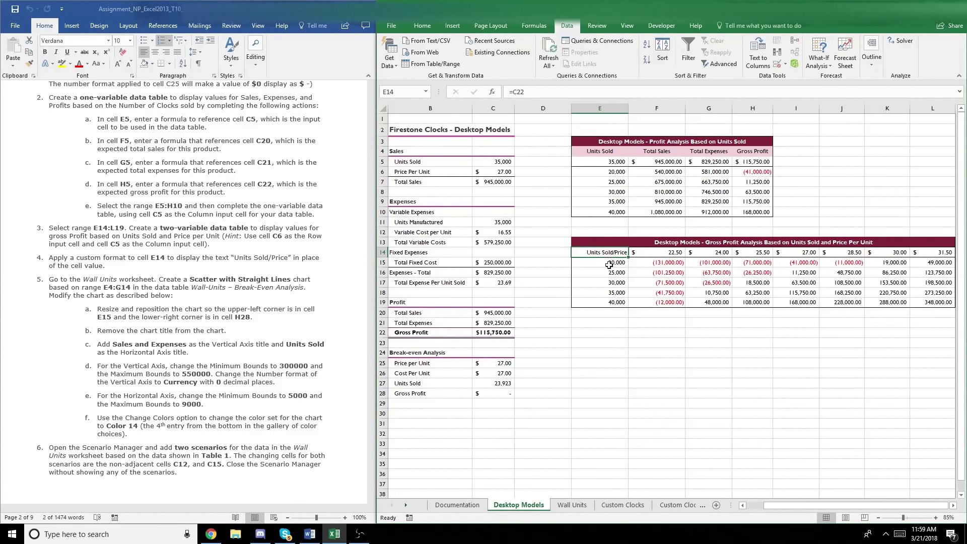
# Step: On the Wall Units worksheet, insert a Scatter with Straight Lines chart based on the range E4:G14
pyautogui.click(133, 272)
pyautogui.click(148, 287)
pyautogui.tripleClick(190, 279)
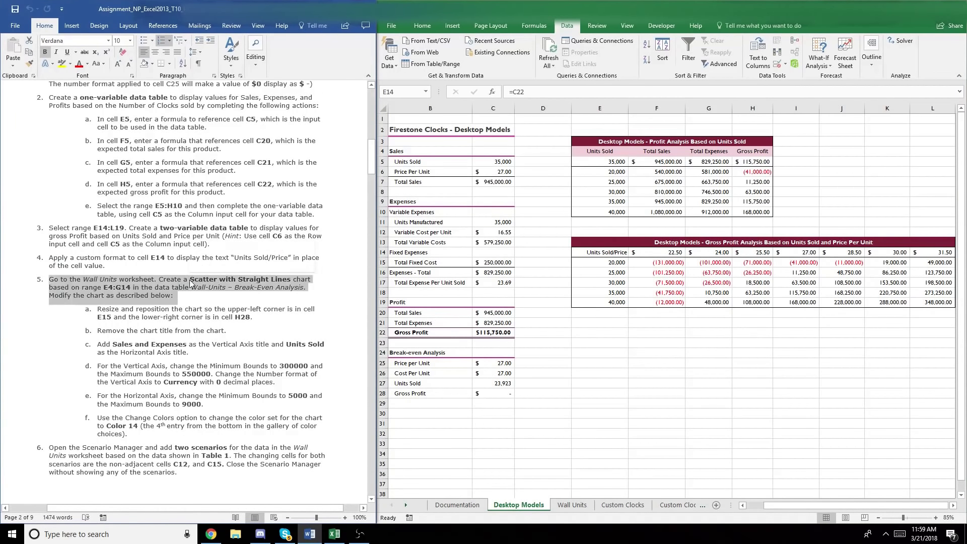
pyautogui.click(189, 289)
pyautogui.click(787, 384)
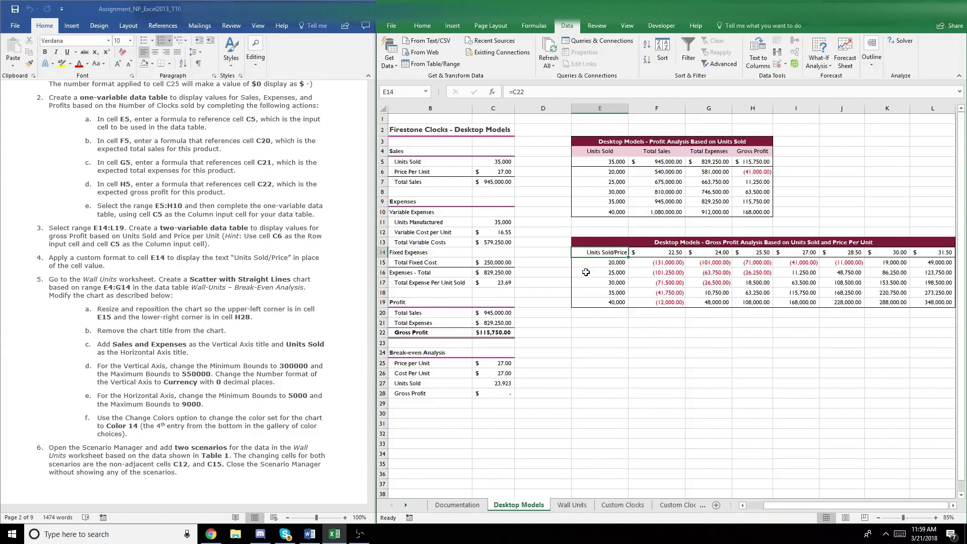
pyautogui.hotkey('ctrl', 'pagedown')
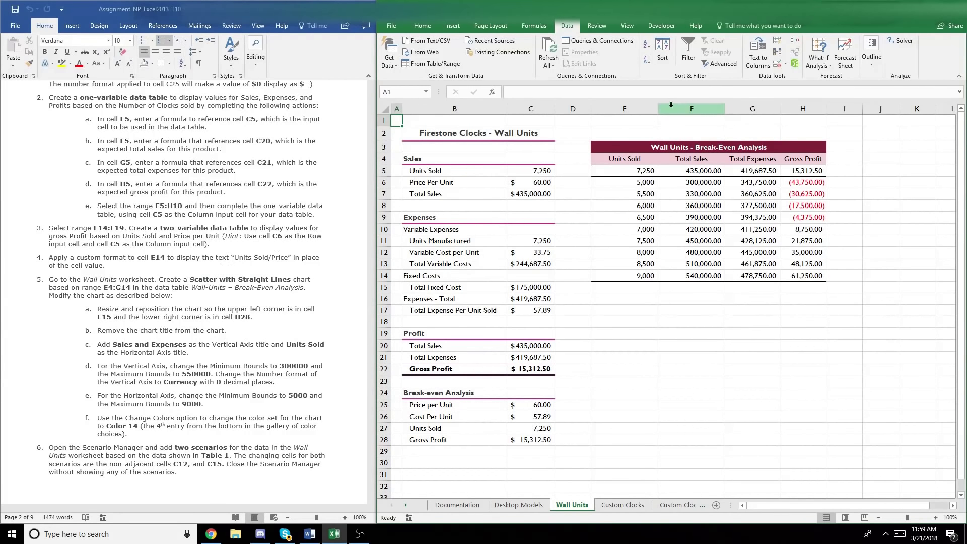
pyautogui.click(631, 164)
pyautogui.moveTo(630, 164); pyautogui.dragTo(754, 273)
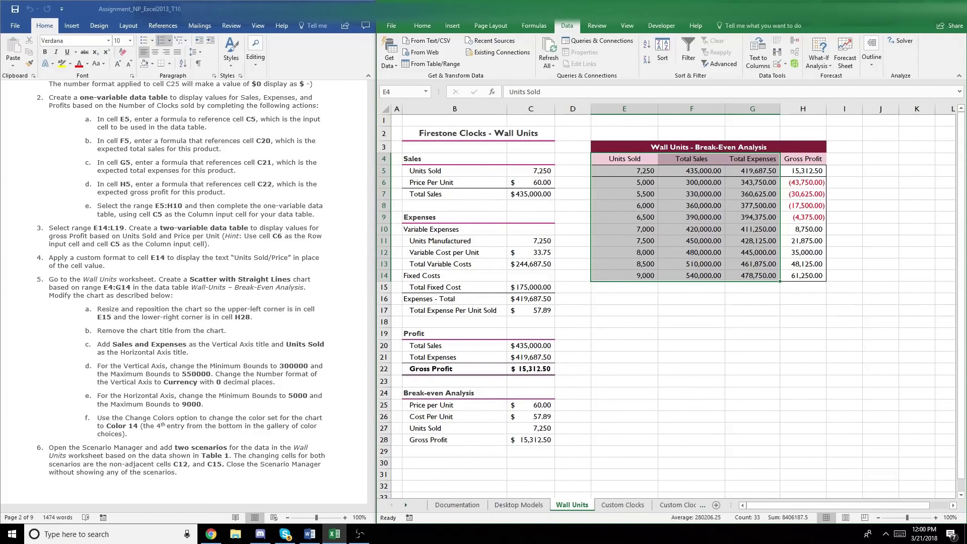
pyautogui.click(451, 28)
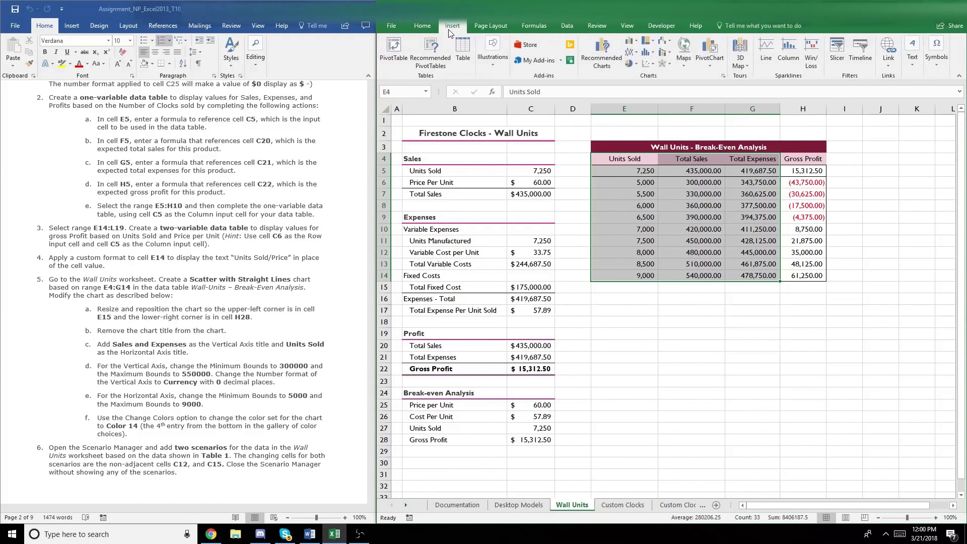
pyautogui.click(654, 65)
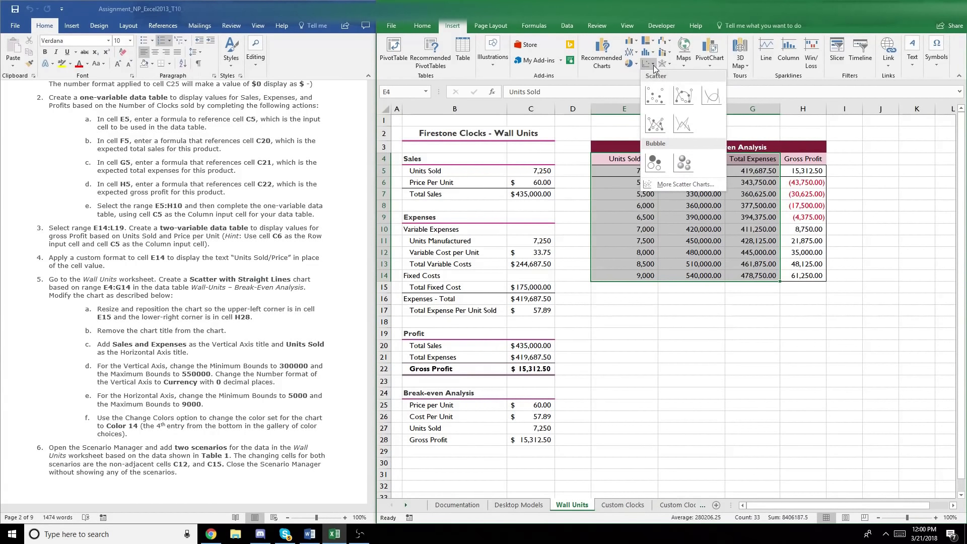
pyautogui.click(673, 132)
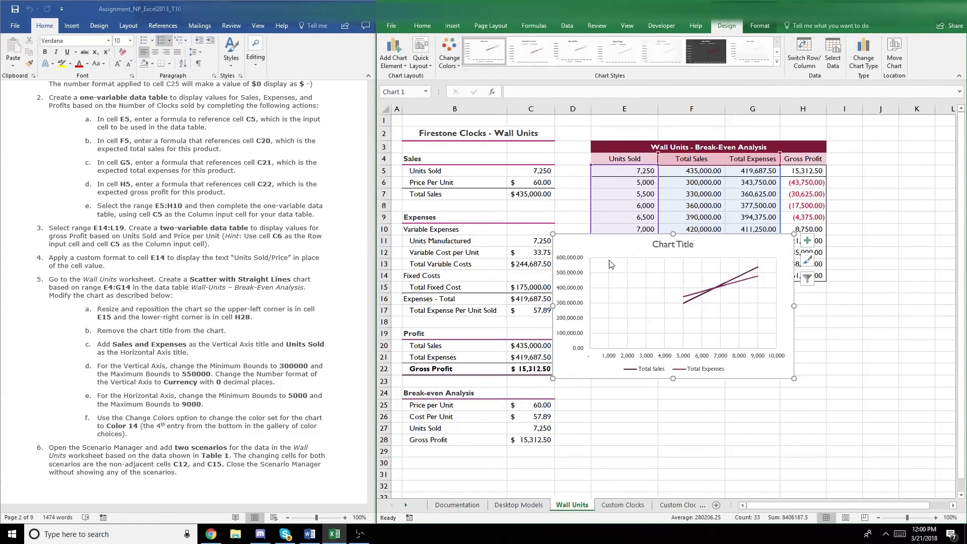
# Step: Move and resize the scatter chart so its upper-left corner is in cell E15 and its lower-right corner in H28
pyautogui.moveTo(602, 261); pyautogui.dragTo(662, 318)
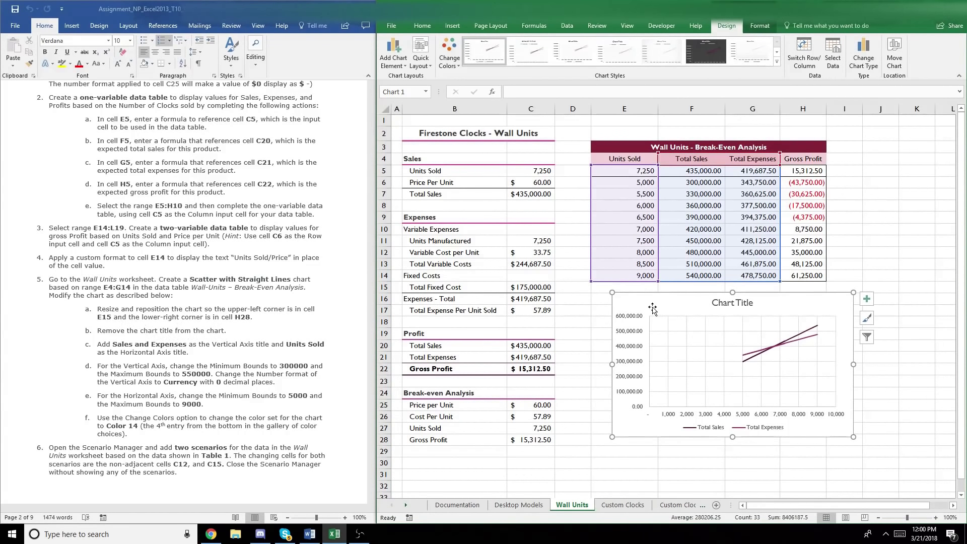
pyautogui.moveTo(612, 293); pyautogui.dragTo(605, 287)
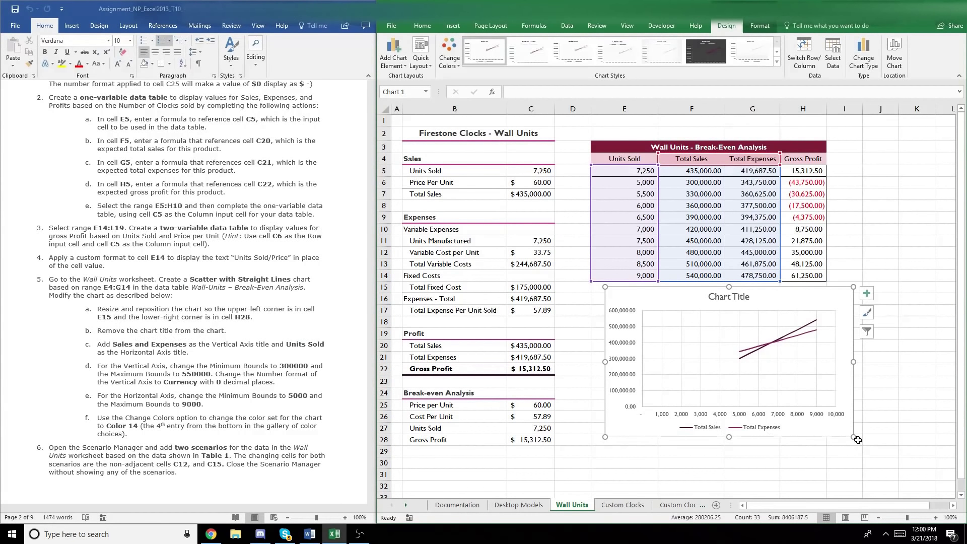
pyautogui.moveTo(852, 437); pyautogui.dragTo(809, 441)
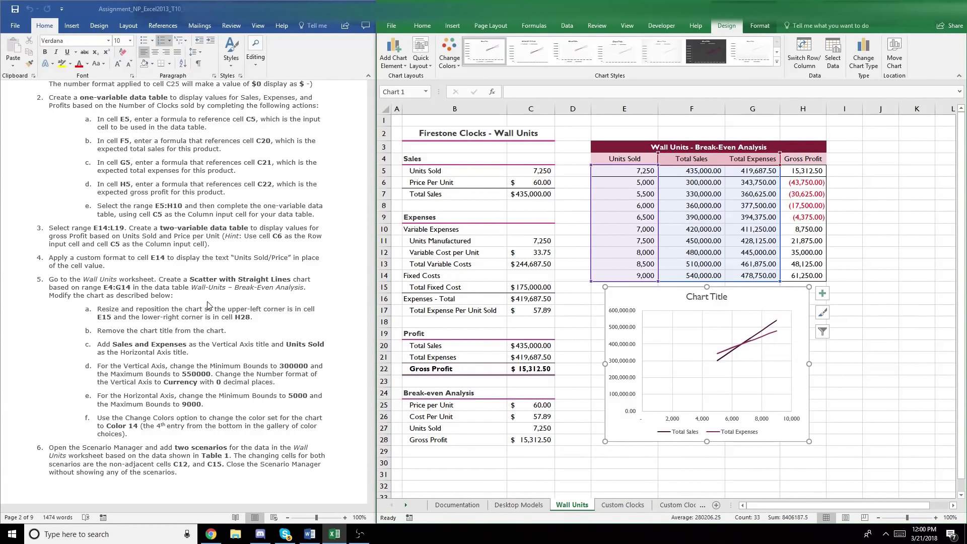
# Step: Remove the chart title from the scatter chart and close the formatting pane
pyautogui.doubleClick(710, 299)
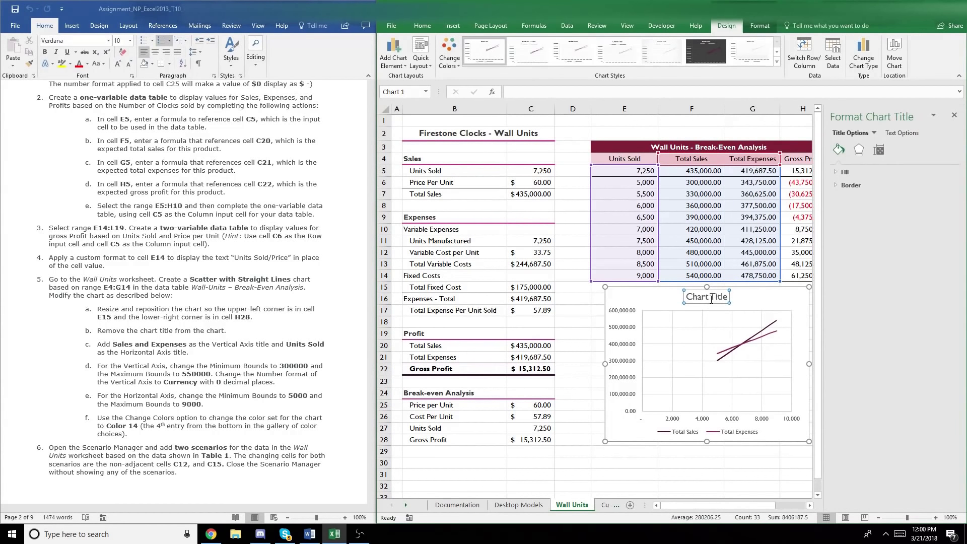
pyautogui.click(710, 299)
pyautogui.press('BackSpace')
pyautogui.press('BackSpace')
pyautogui.press('BackSpace')
pyautogui.press('BackSpace')
pyautogui.press('BackSpace')
pyautogui.press('BackSpace')
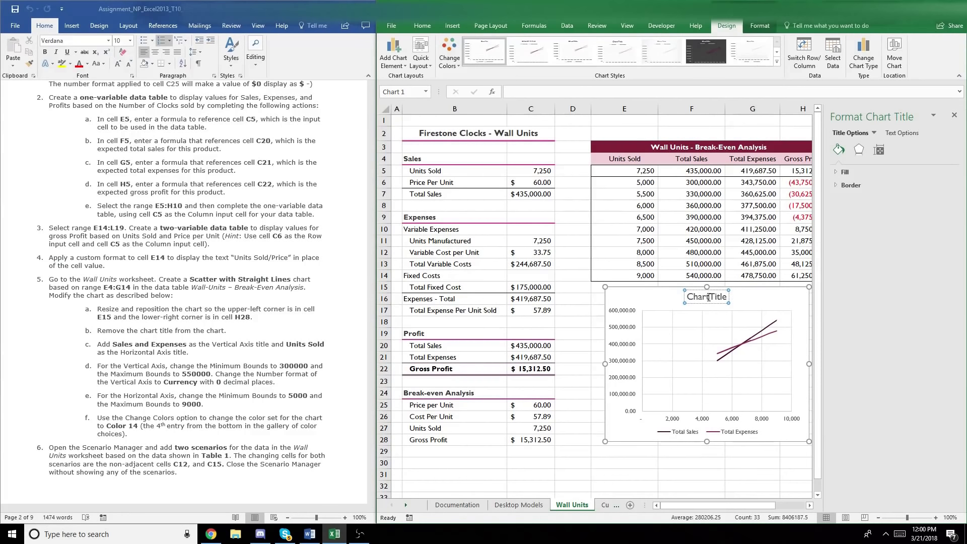
pyautogui.press('Delete')
pyautogui.press('Delete')
pyautogui.press('Delete')
pyautogui.press('Delete')
pyautogui.press('Delete')
pyautogui.click(730, 303)
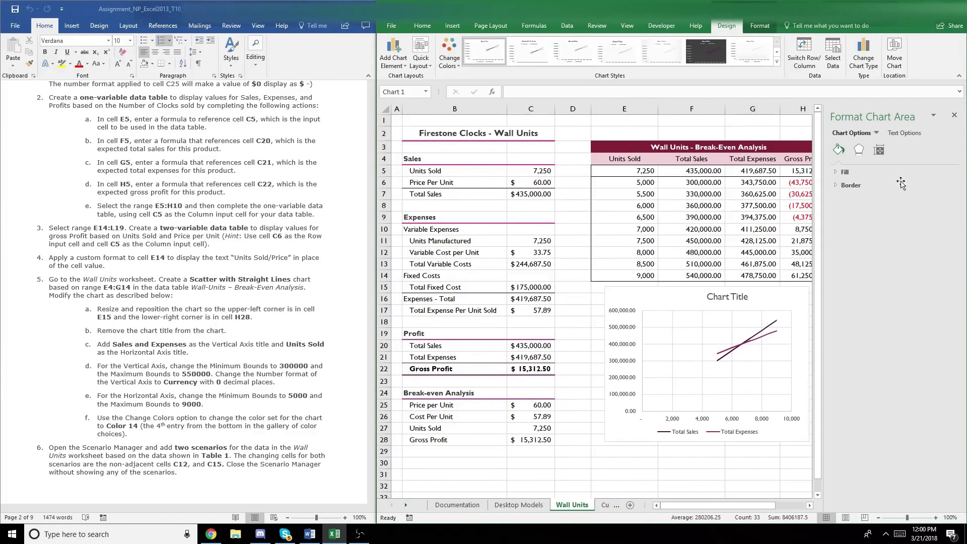
pyautogui.click(954, 115)
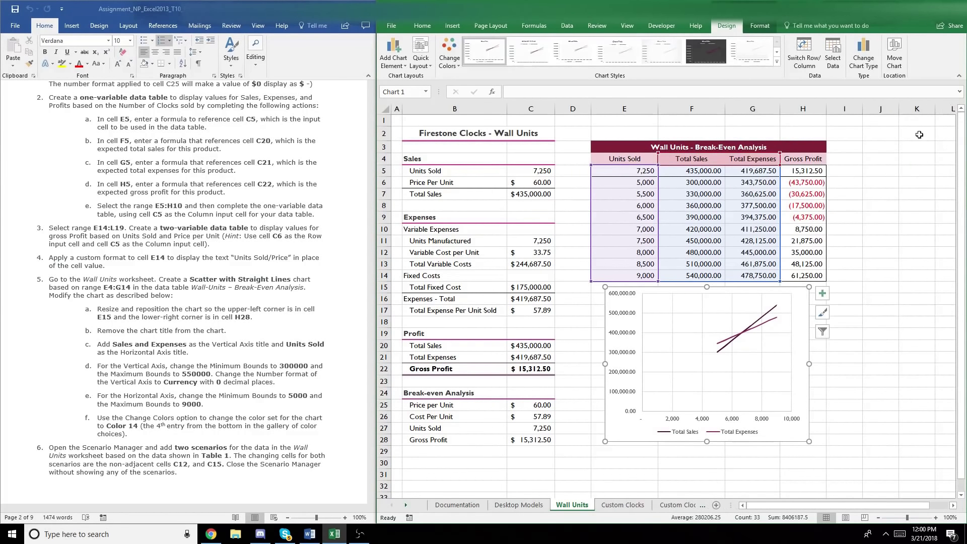
# Step: Add a primary vertical axis title to the scatter chart
pyautogui.click(182, 300)
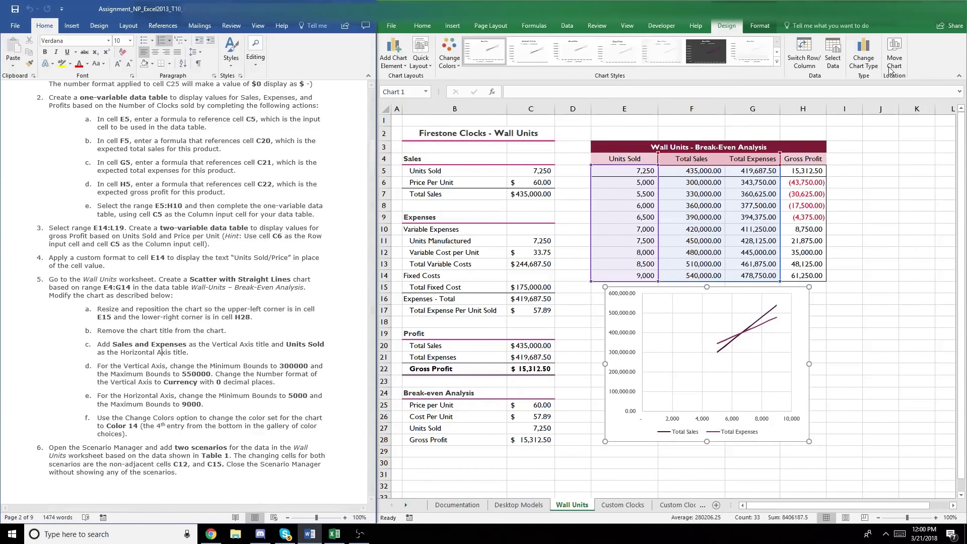
pyautogui.click(624, 436)
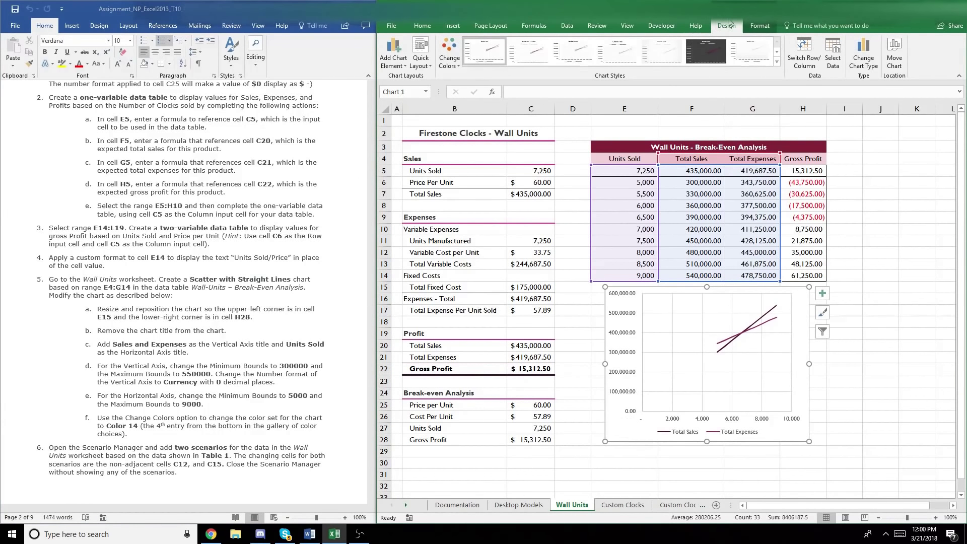
pyautogui.click(387, 64)
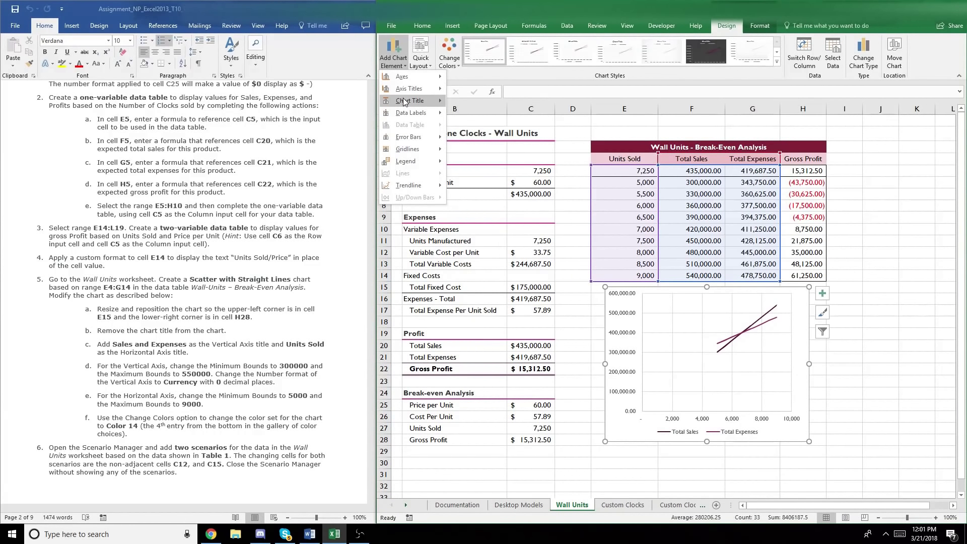
pyautogui.moveTo(404, 94)
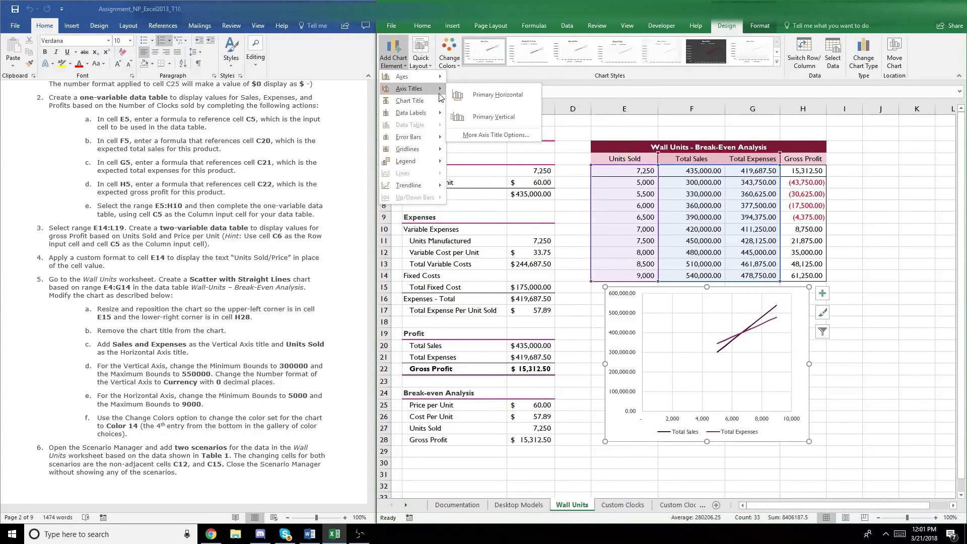
pyautogui.click(493, 117)
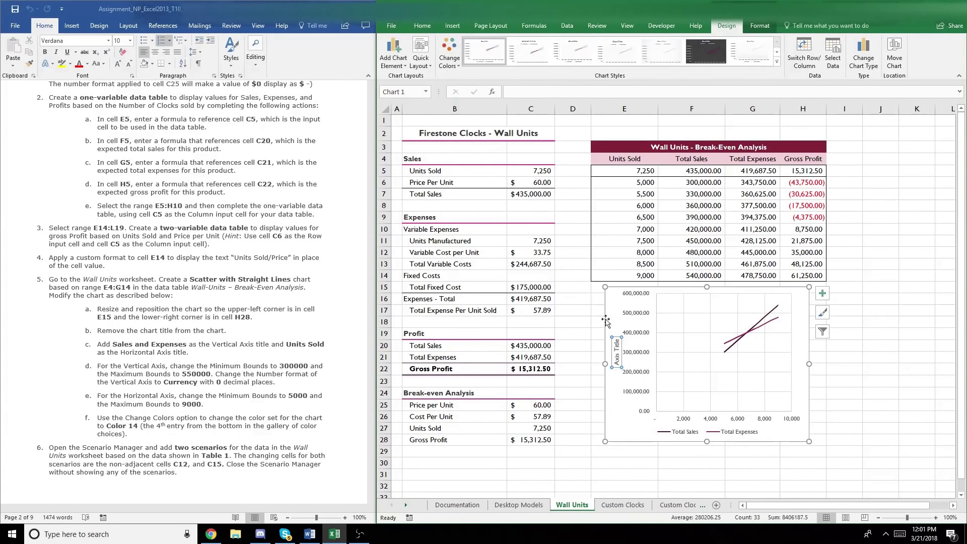
# Step: Replace the scatter chart's vertical axis title text with "Sales and Expenses"
pyautogui.tripleClick(618, 351)
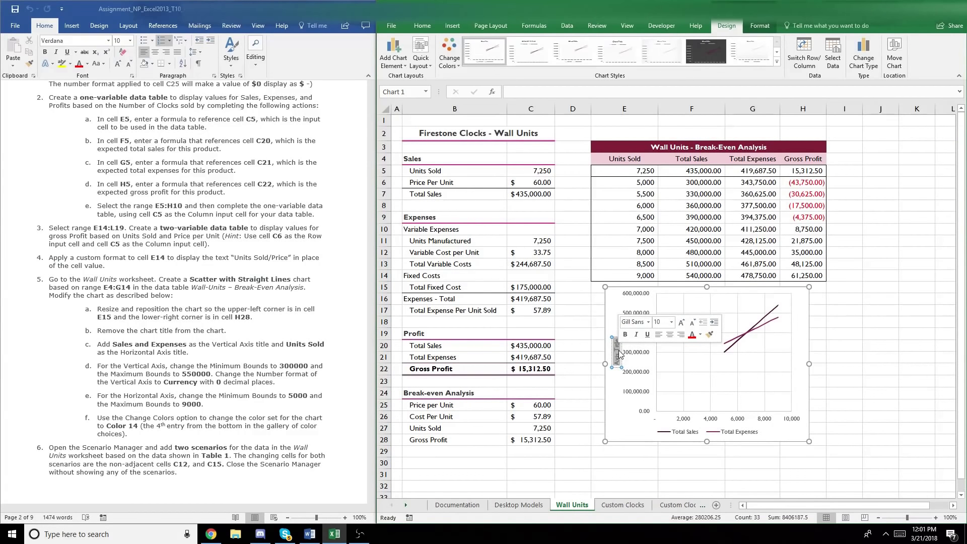
pyautogui.write('Sa')
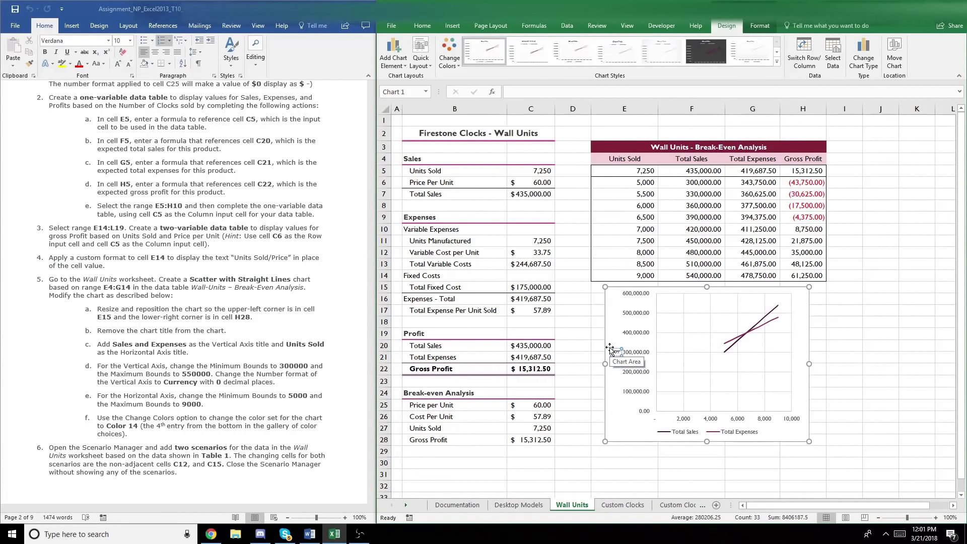
pyautogui.write('les and Expenses')
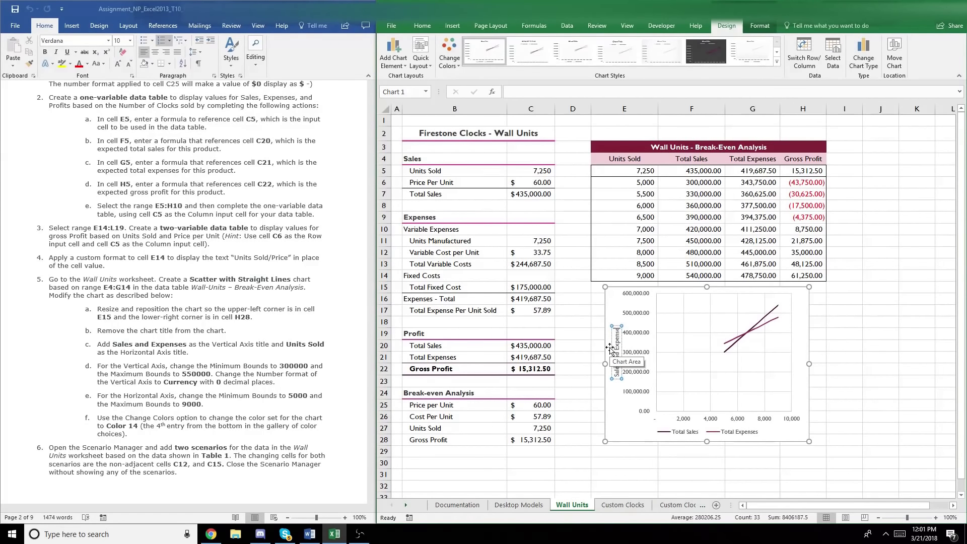
pyautogui.click(640, 427)
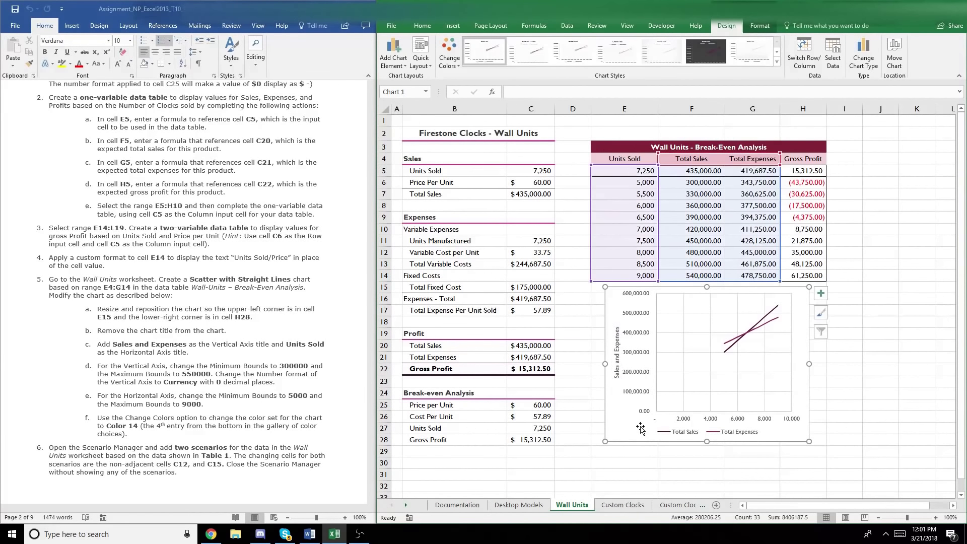
# Step: Add a primary horizontal axis title to the scatter chart with the text "Units Sold"
pyautogui.click(397, 56)
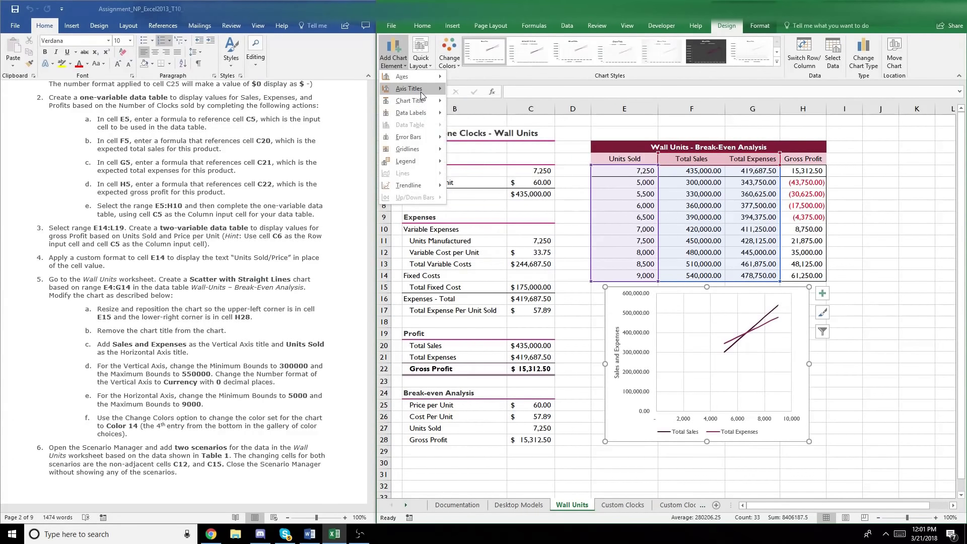
pyautogui.moveTo(422, 96)
pyautogui.click(468, 95)
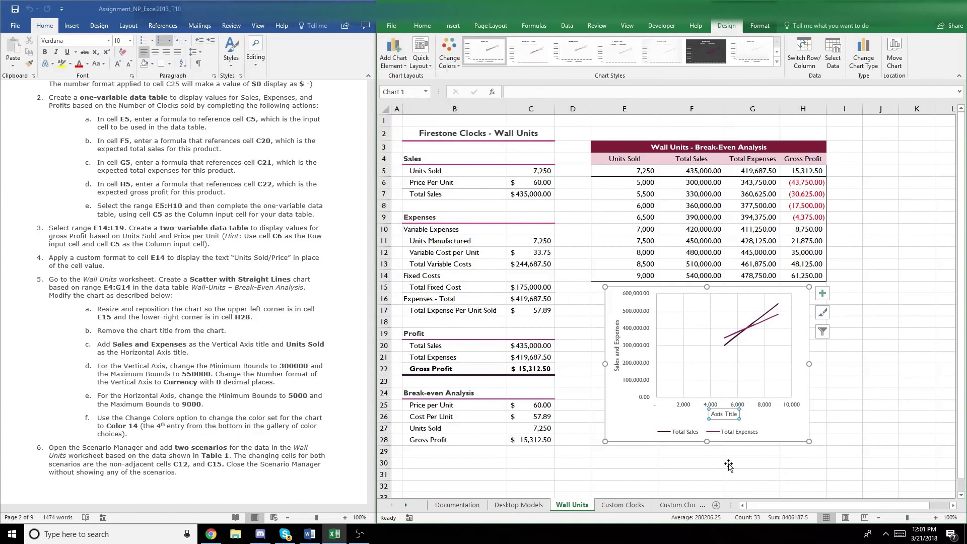
pyautogui.doubleClick(729, 415)
pyautogui.click(726, 416)
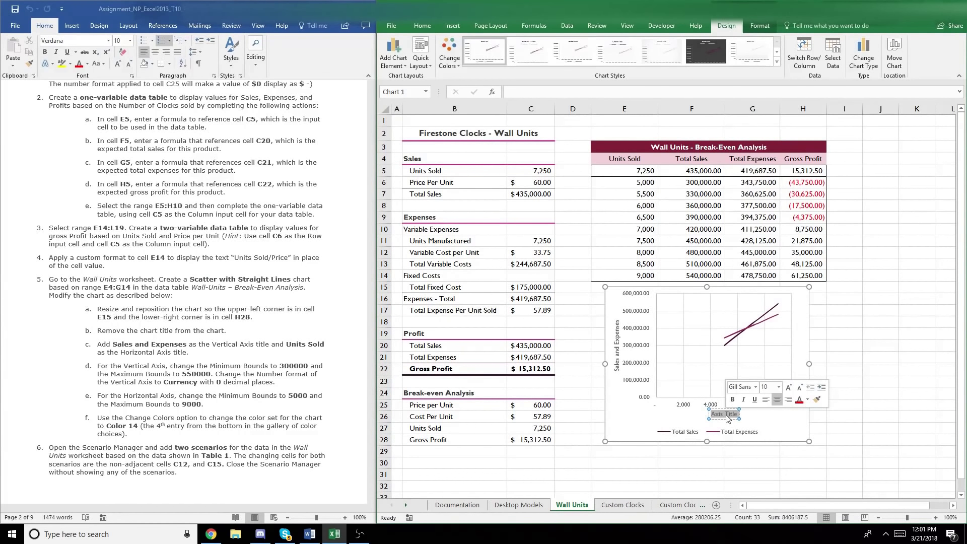
pyautogui.press('BackSpace')
pyautogui.write('Units Sold')
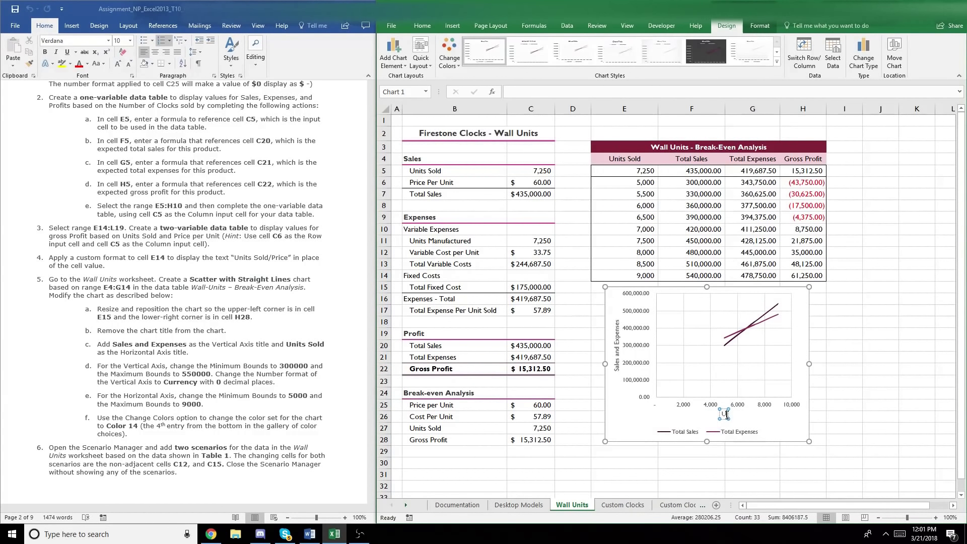
pyautogui.click(732, 452)
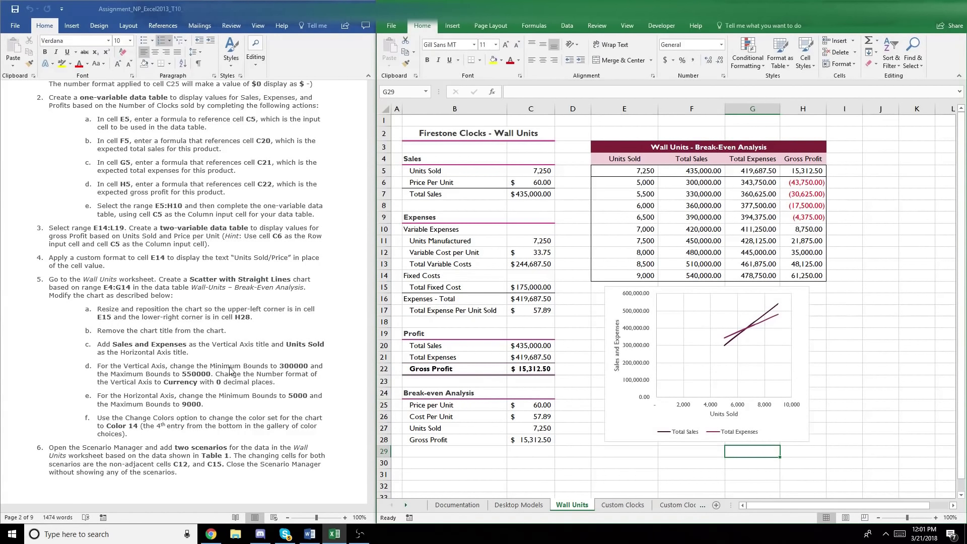
# Step: Set the chart's vertical axis bounds to a minimum of 300000 and a maximum of 550000
pyautogui.click(643, 335)
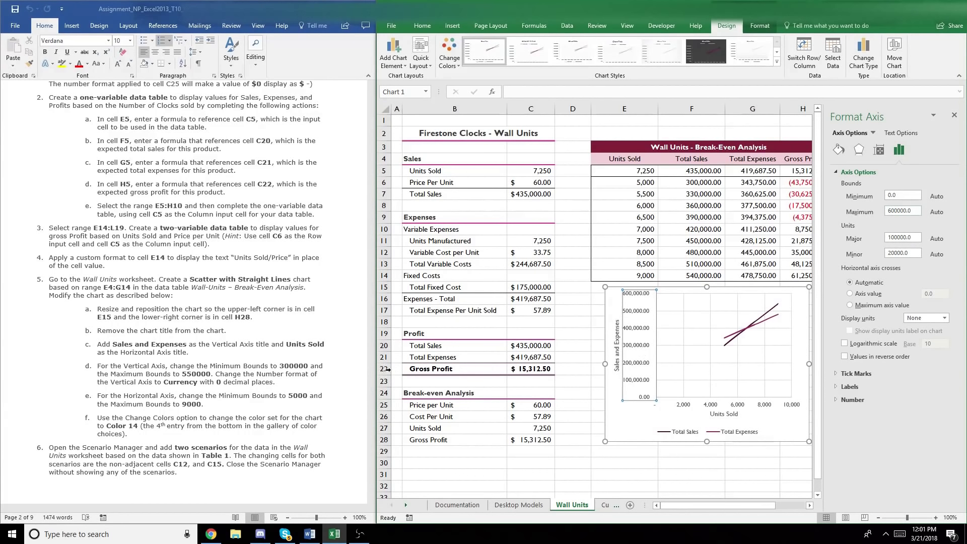
pyautogui.click(309, 366)
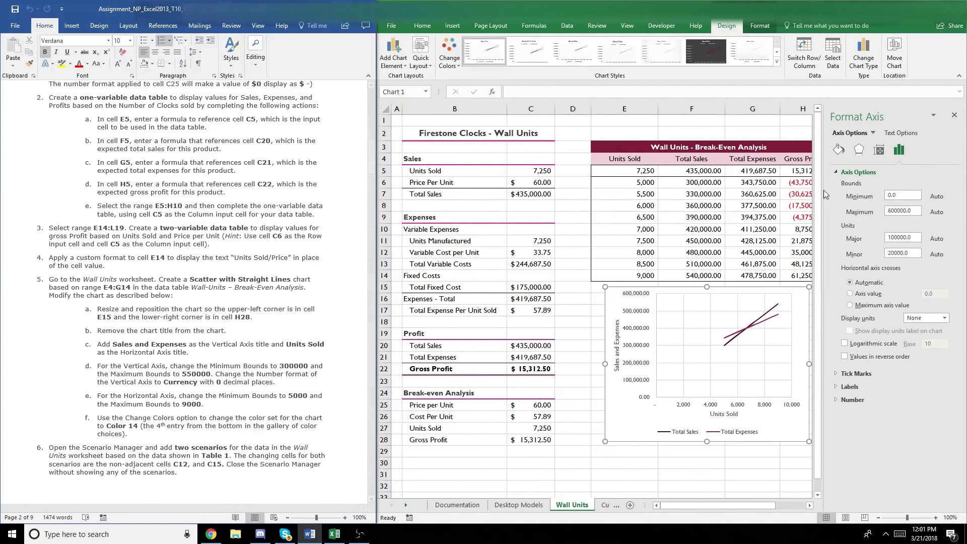
pyautogui.tripleClick(914, 194)
pyautogui.write('300000')
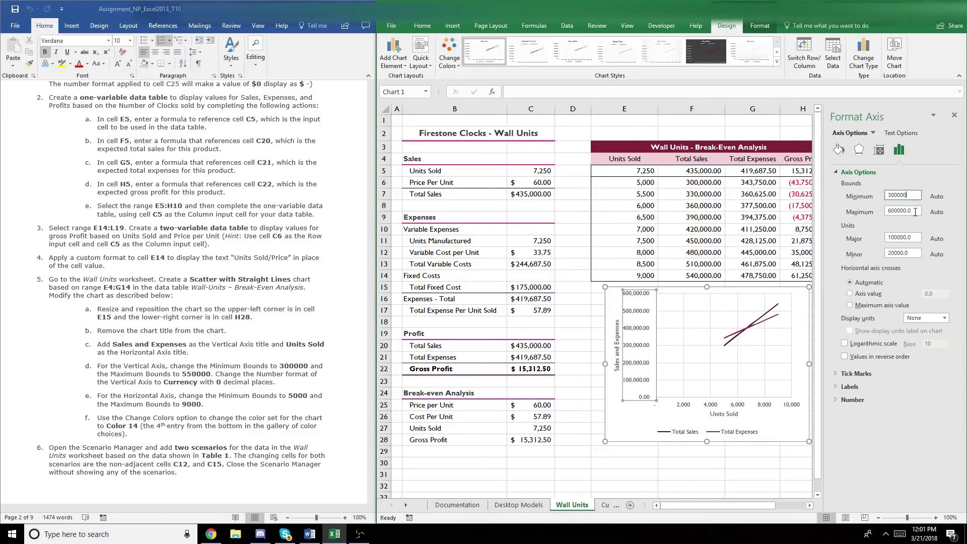
pyautogui.press('Tab')
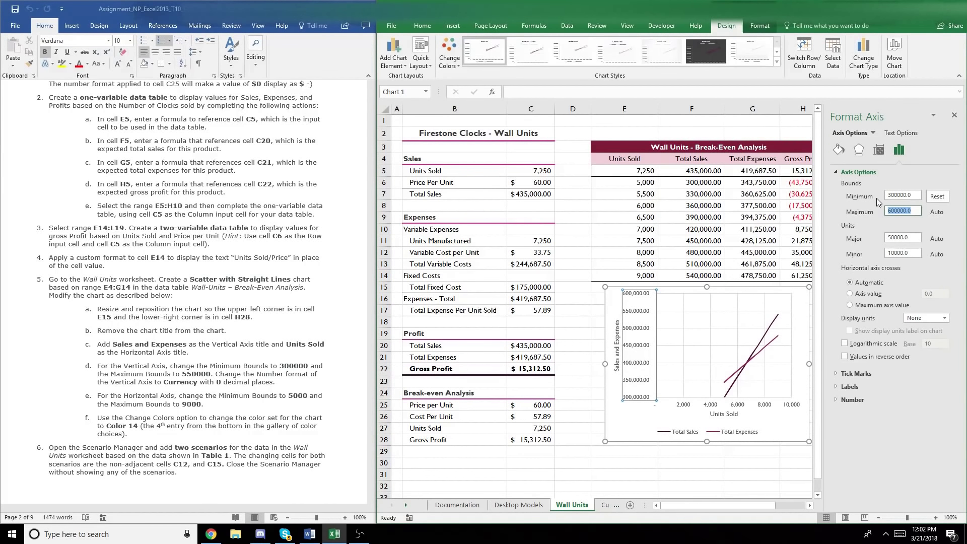
pyautogui.write('550')
pyautogui.press('Return')
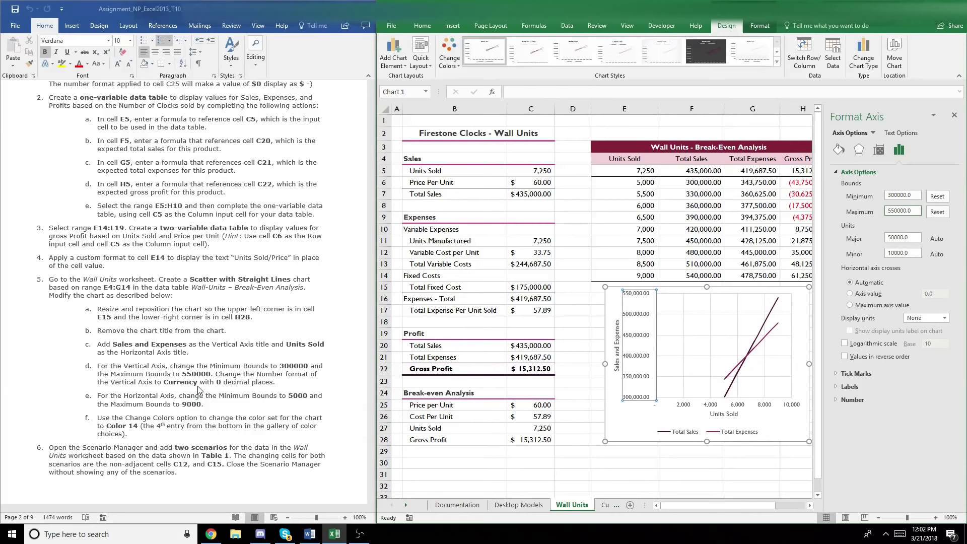
# Step: Format the vertical axis numbers as Currency with 0 decimal places
pyautogui.click(843, 401)
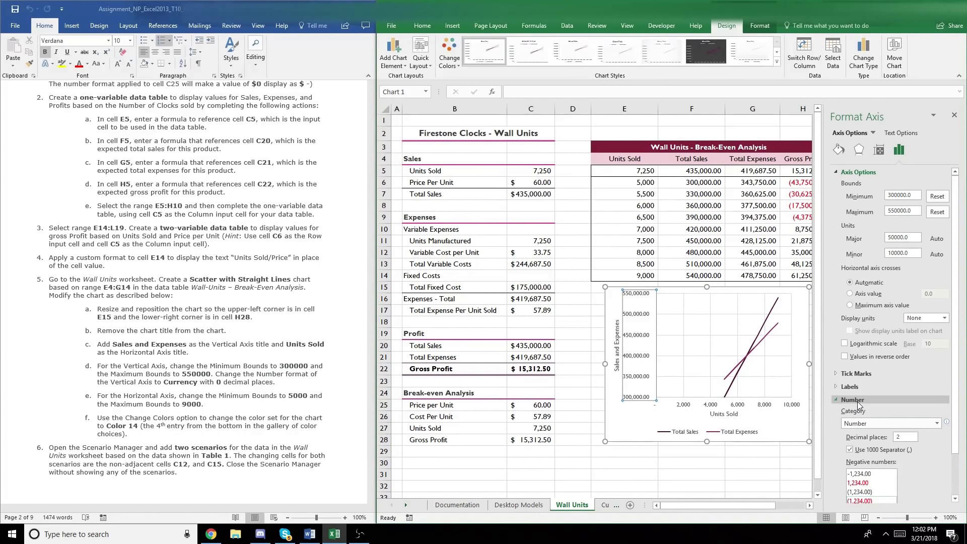
pyautogui.click(862, 423)
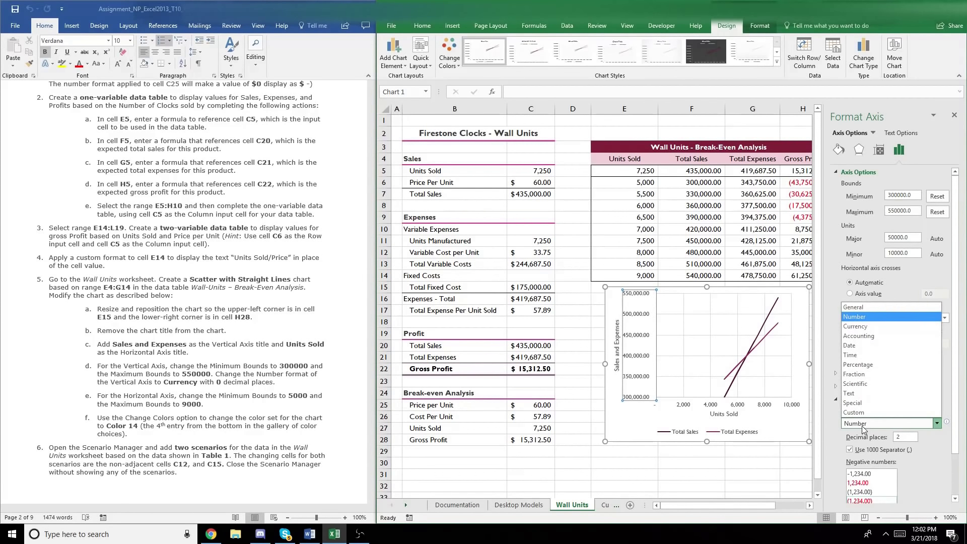
pyautogui.click(869, 326)
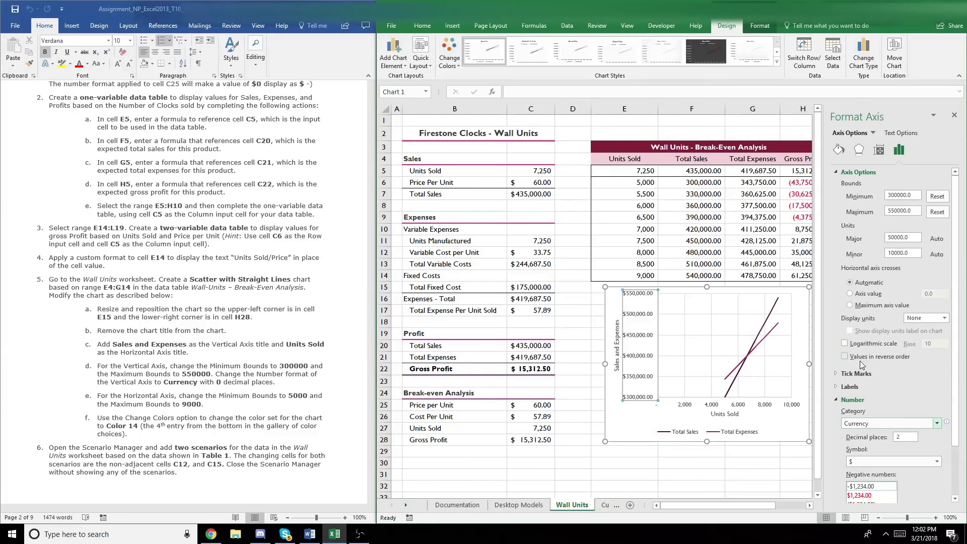
pyautogui.doubleClick(905, 436)
pyautogui.write('0')
pyautogui.press('Return')
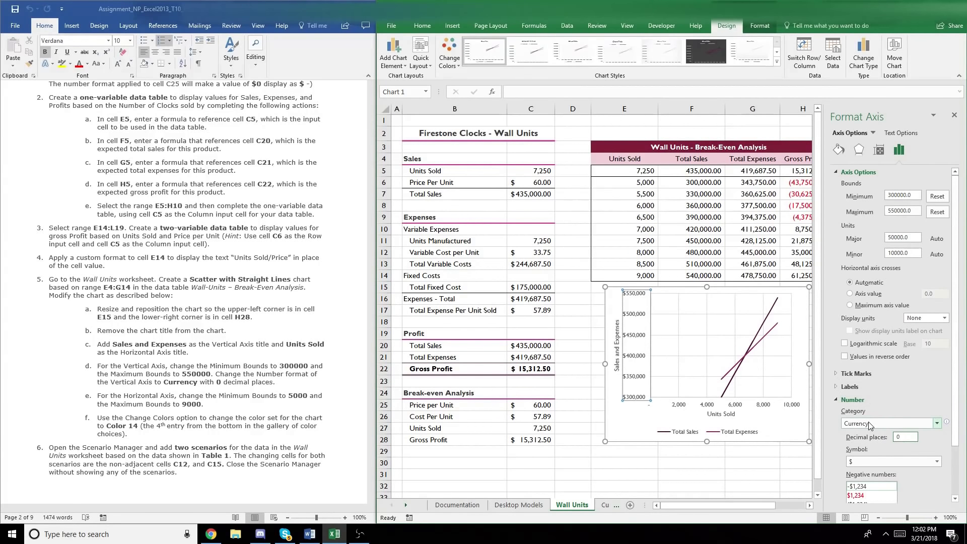
pyautogui.click(880, 401)
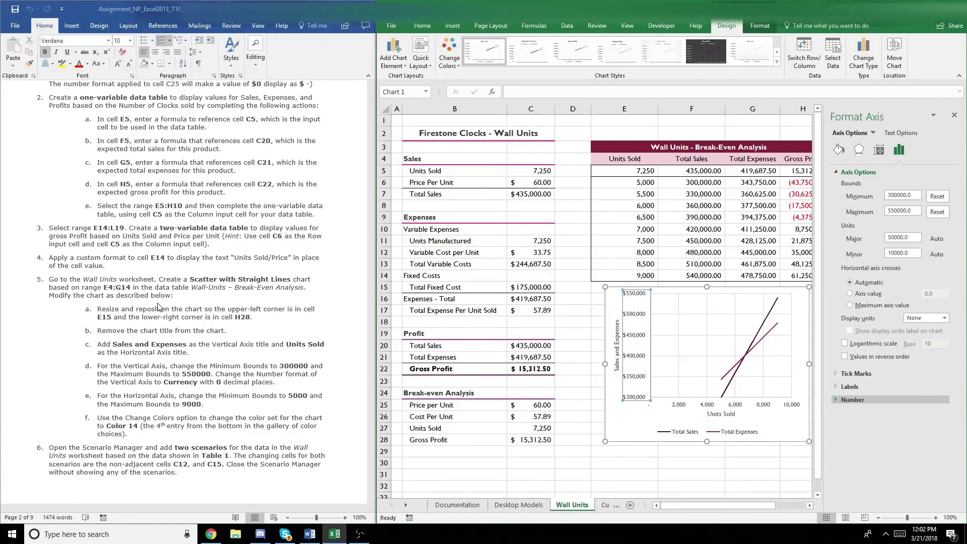
# Step: Set the chart's horizontal axis bounds to a minimum of 5000 and a maximum of 9000
pyautogui.scroll(-3, 196, 313)
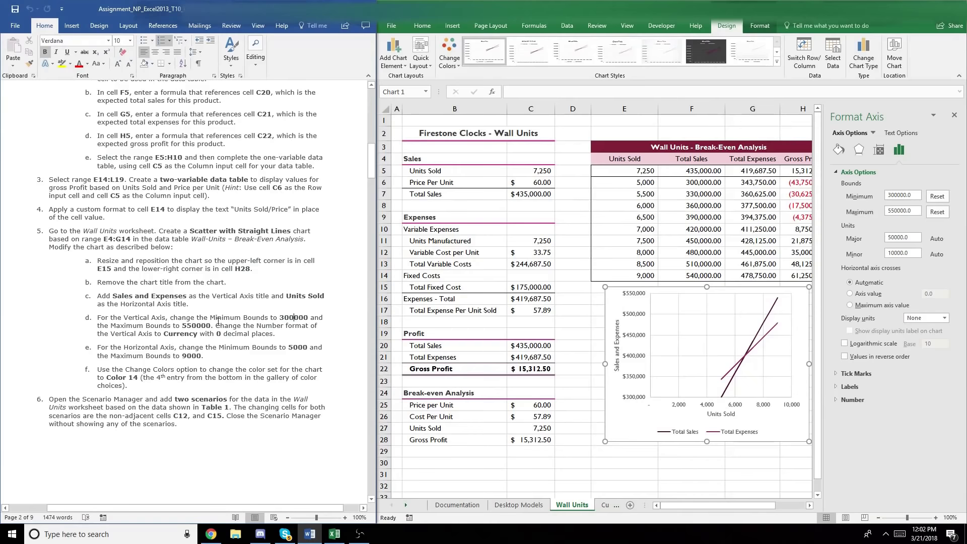
pyautogui.scroll(-2, 197, 326)
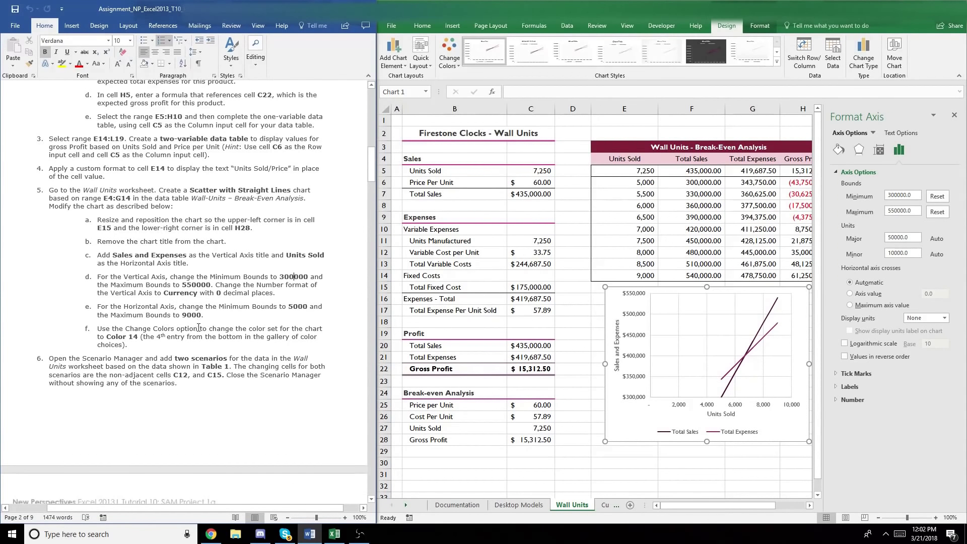
pyautogui.click(674, 407)
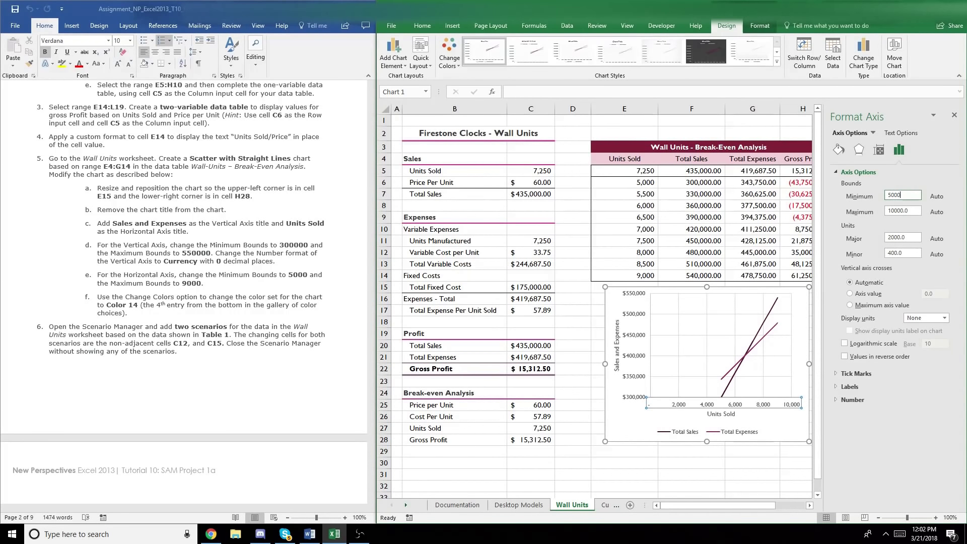
pyautogui.press('Return')
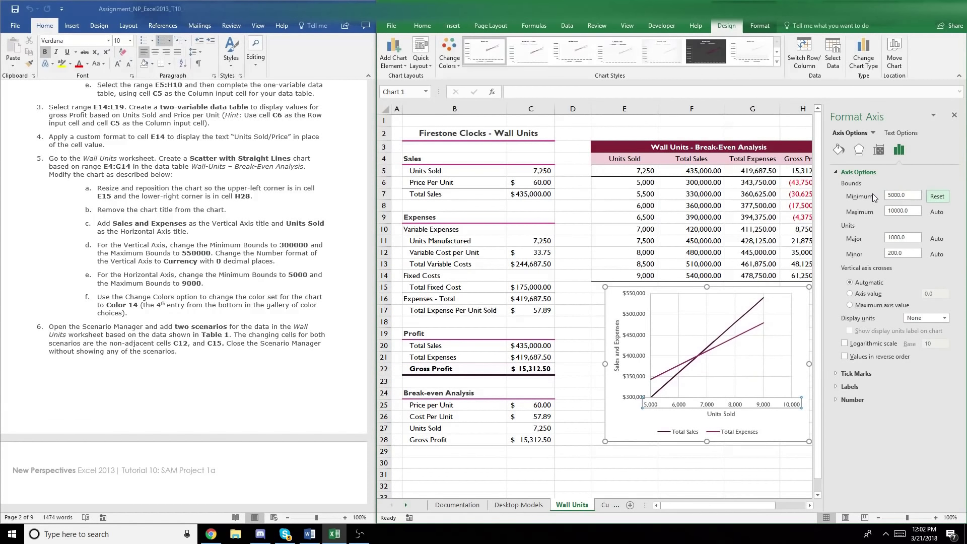
pyautogui.doubleClick(919, 210)
pyautogui.write('9000')
pyautogui.click(767, 427)
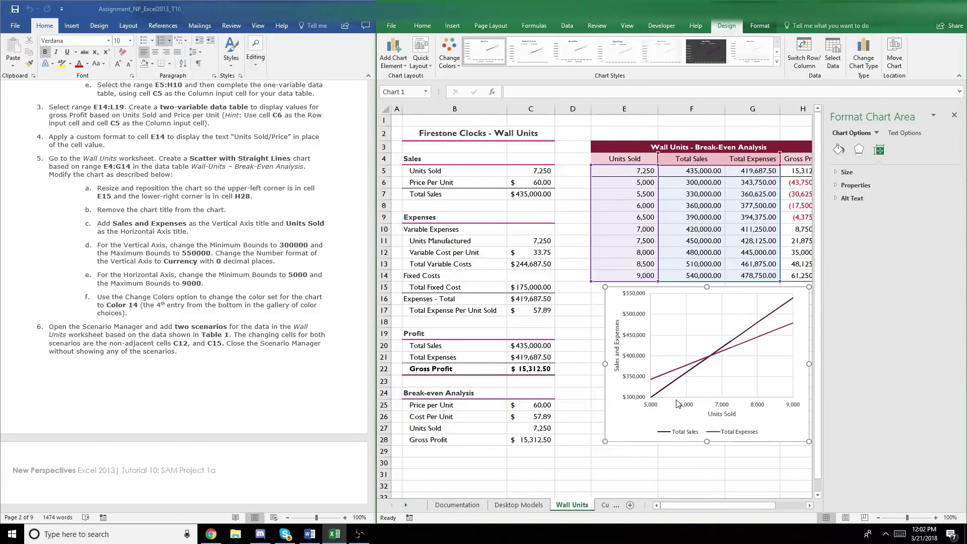
# Step: Check the horizontal axis's bounds and number format settings, and close the formatting pane
pyautogui.click(689, 409)
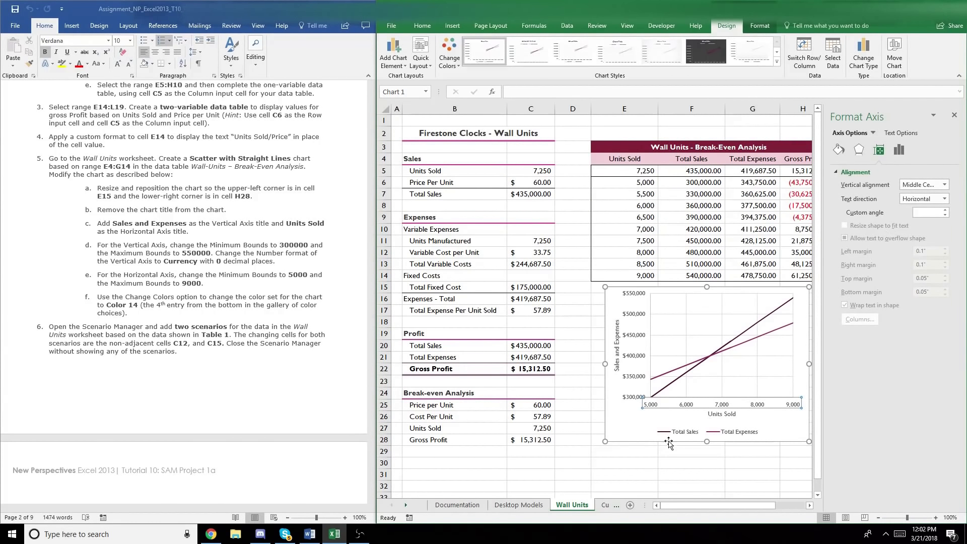
pyautogui.click(637, 484)
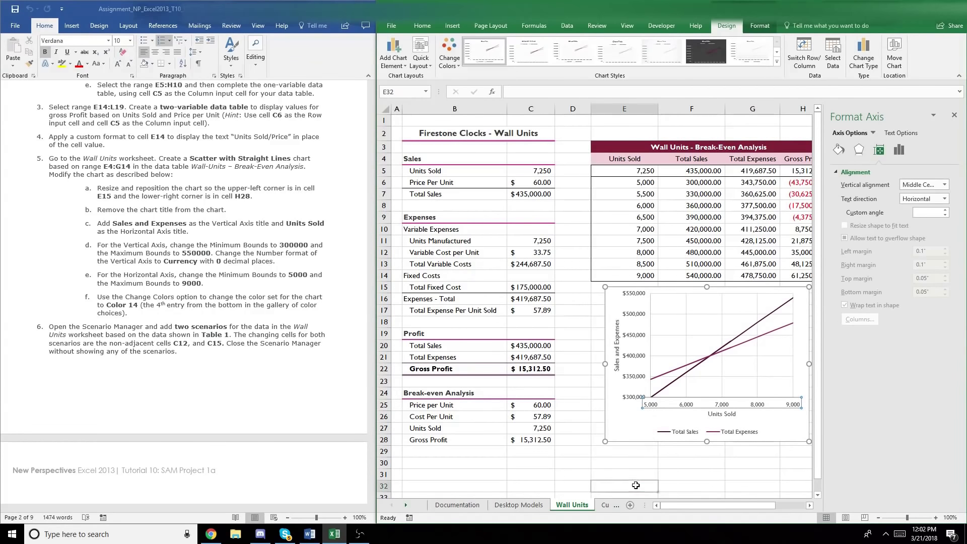
pyautogui.click(653, 407)
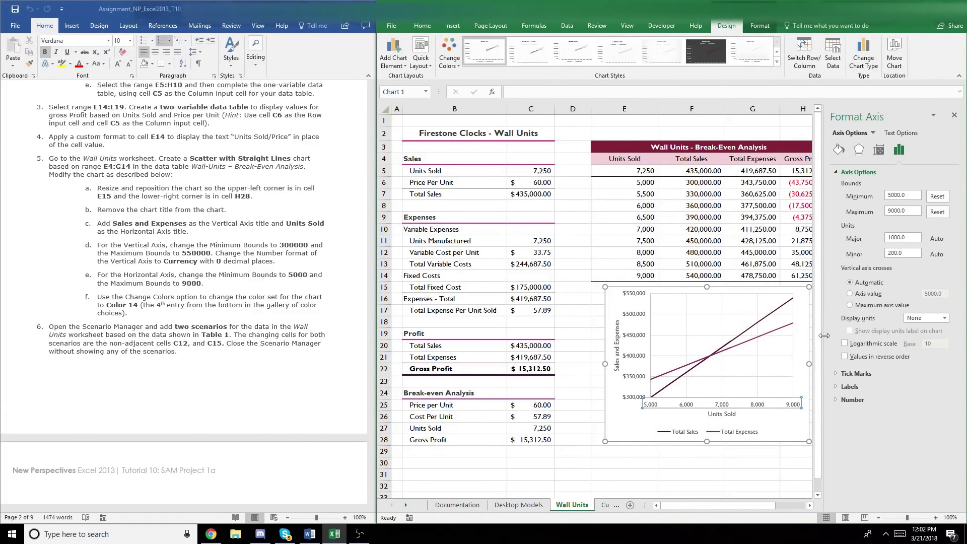
pyautogui.click(843, 400)
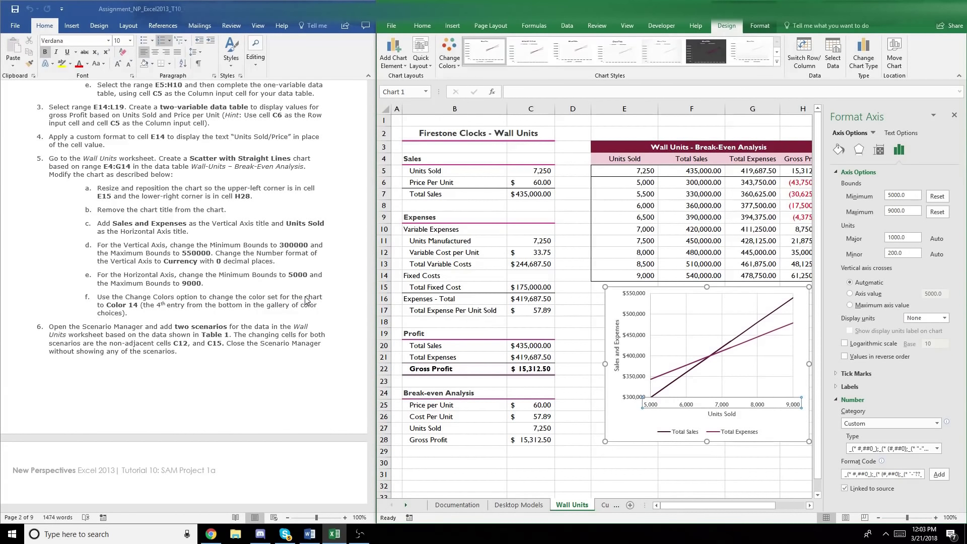
pyautogui.click(954, 114)
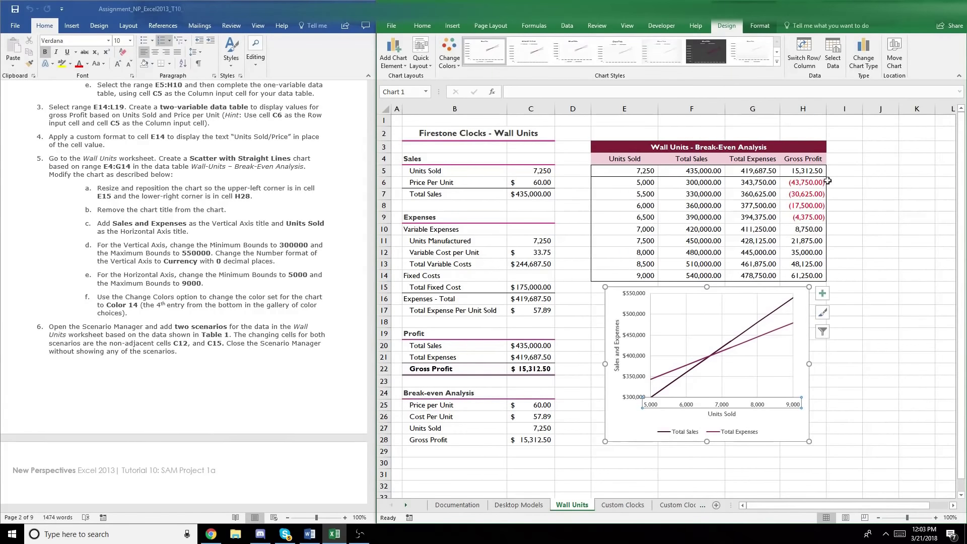
# Step: Change the scatter chart's color set to Color 14, the fourth entry from the end of the color gallery, and deselect the chart
pyautogui.click(691, 373)
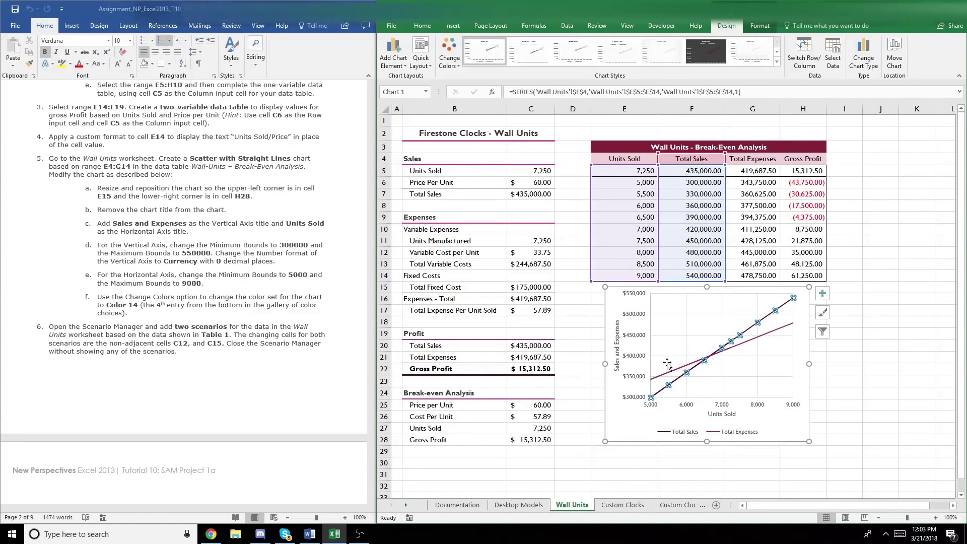
pyautogui.click(639, 420)
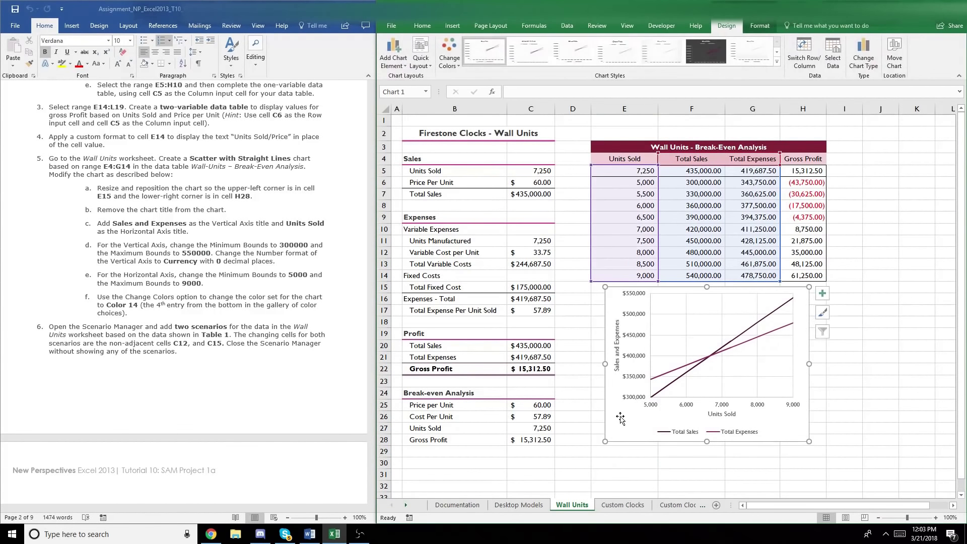
pyautogui.click(456, 59)
pyautogui.scroll(-5, 464, 135)
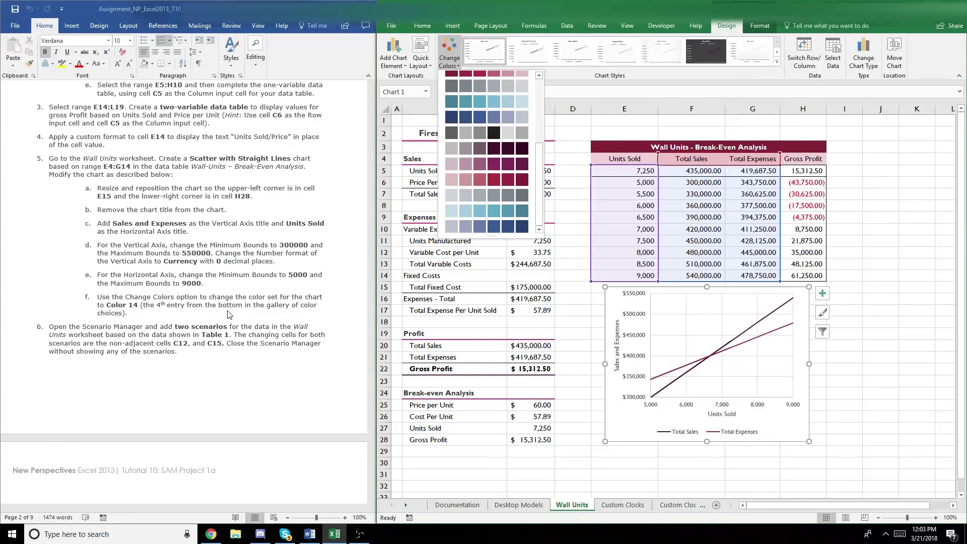
pyautogui.click(481, 177)
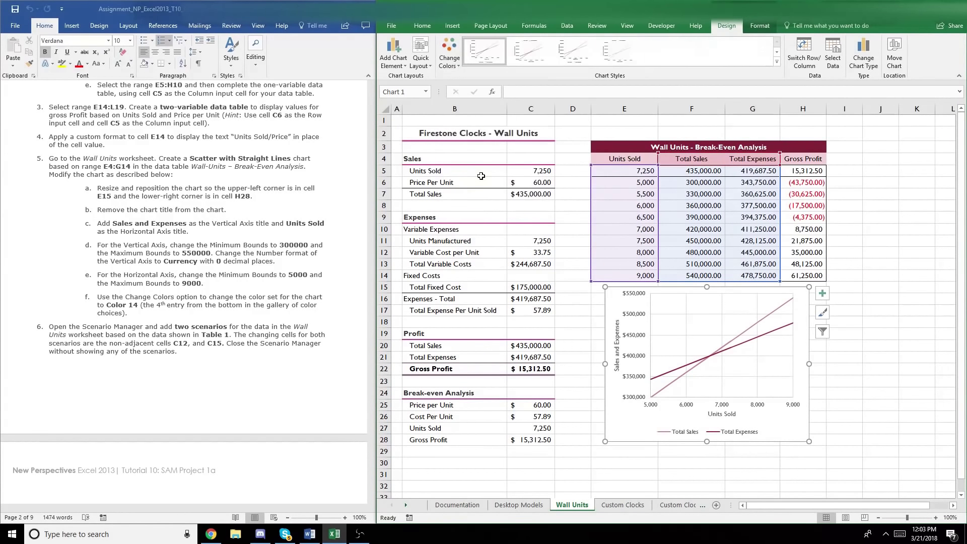
pyautogui.click(634, 472)
# Step: Start a new scenario named Standard Materials for the Wall Units worksheet in the Scenario Manager
pyautogui.scroll(-5, 246, 290)
pyautogui.scroll(-3, 245, 290)
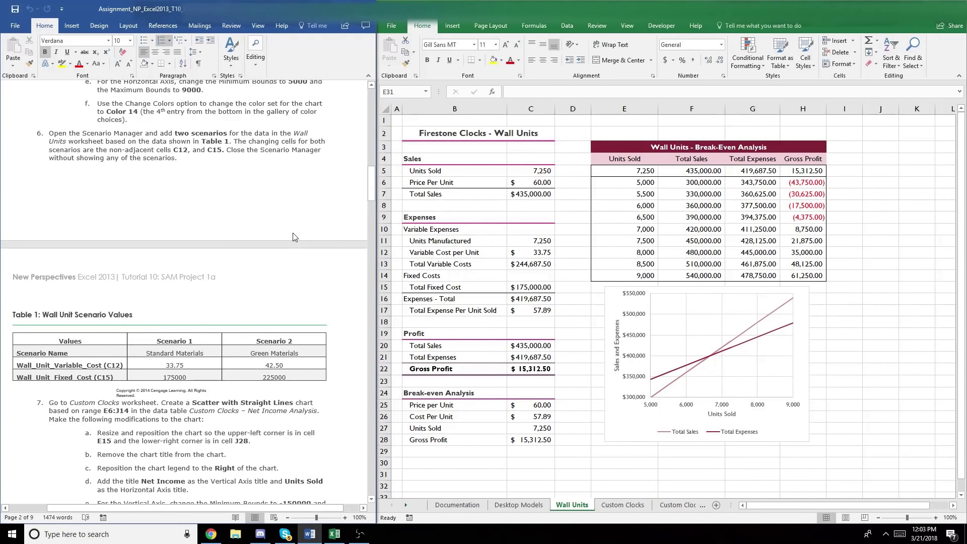
pyautogui.click(453, 26)
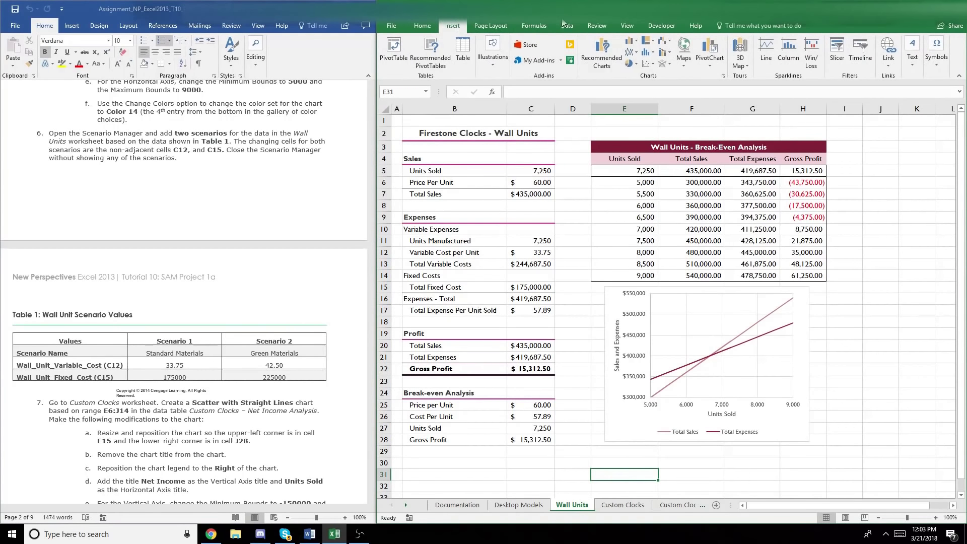
pyautogui.click(566, 26)
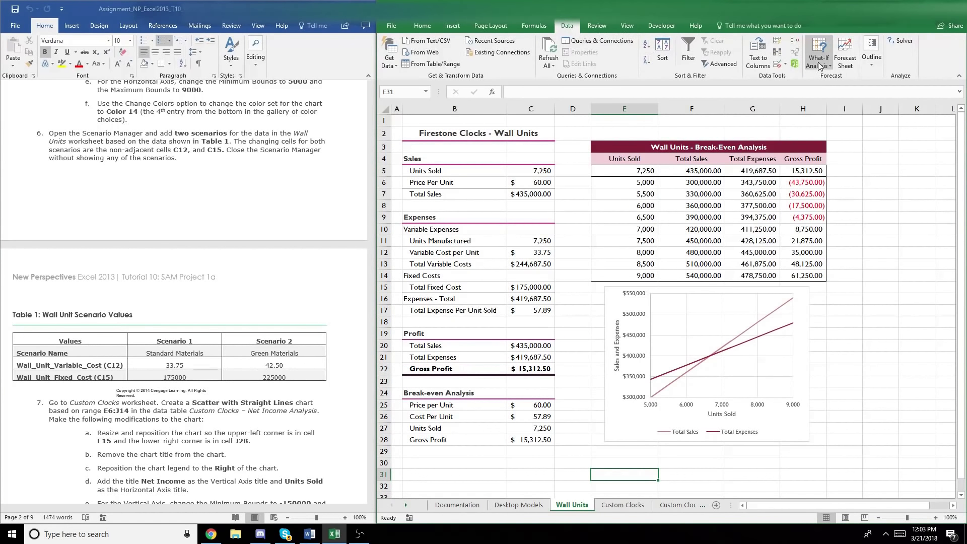
pyautogui.click(819, 65)
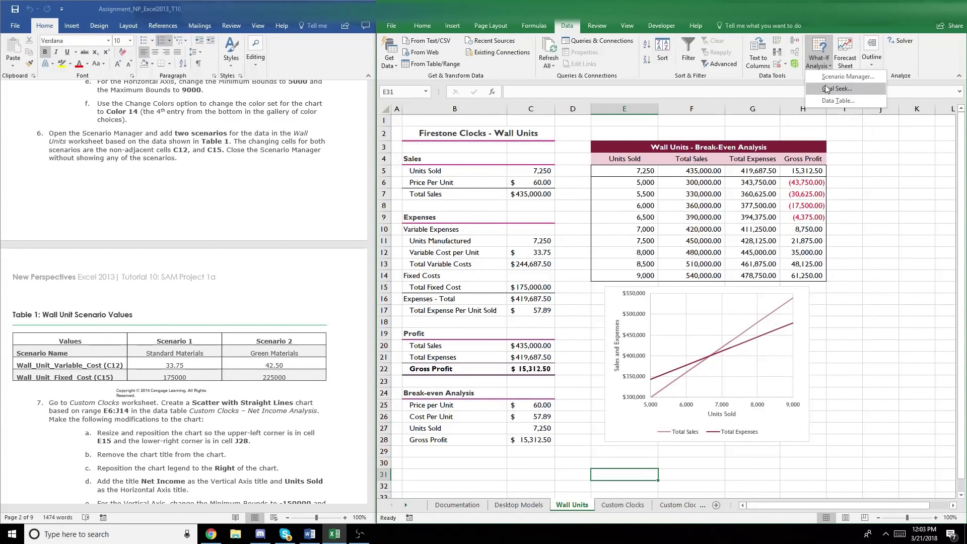
pyautogui.click(839, 76)
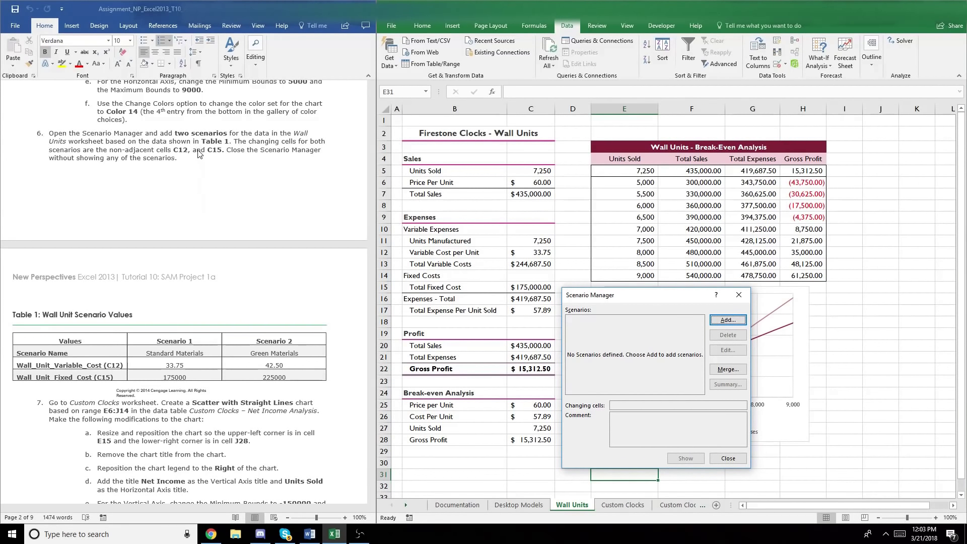
pyautogui.click(728, 320)
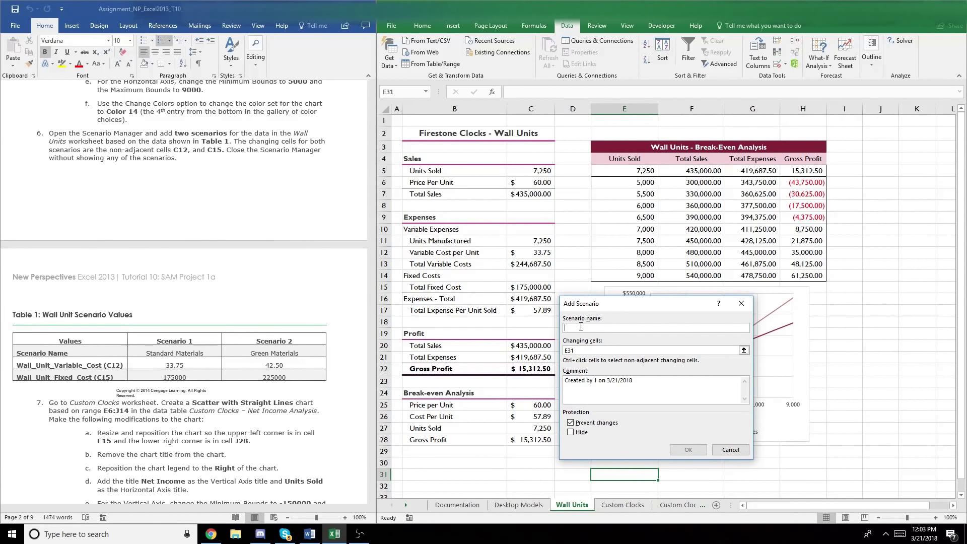
pyautogui.write('Standard')
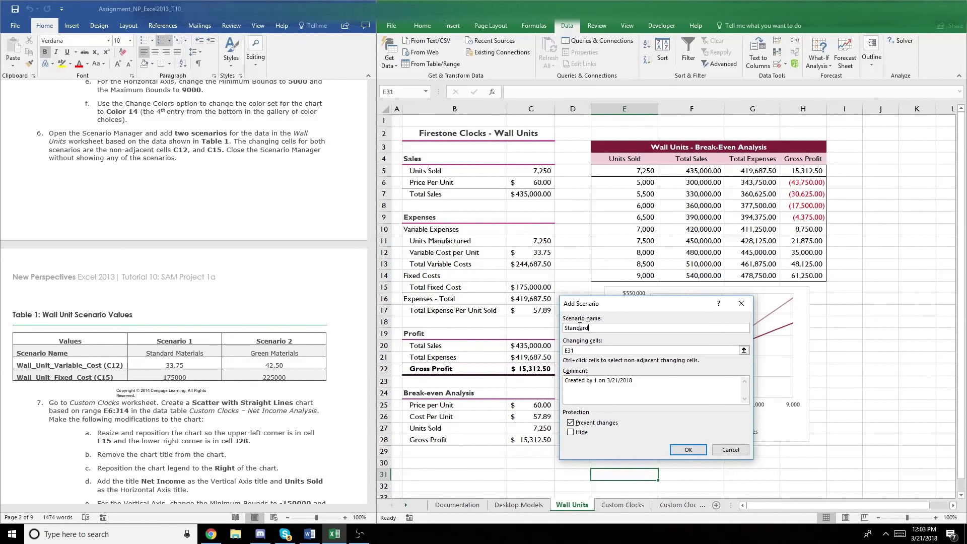
pyautogui.write(' Materials')
# Step: Set the scenario's changing cells to C12 and C15 and accept the values 33.75 and 175000
pyautogui.click(591, 347)
pyautogui.moveTo(585, 303); pyautogui.dragTo(676, 276)
pyautogui.press('BackSpace')
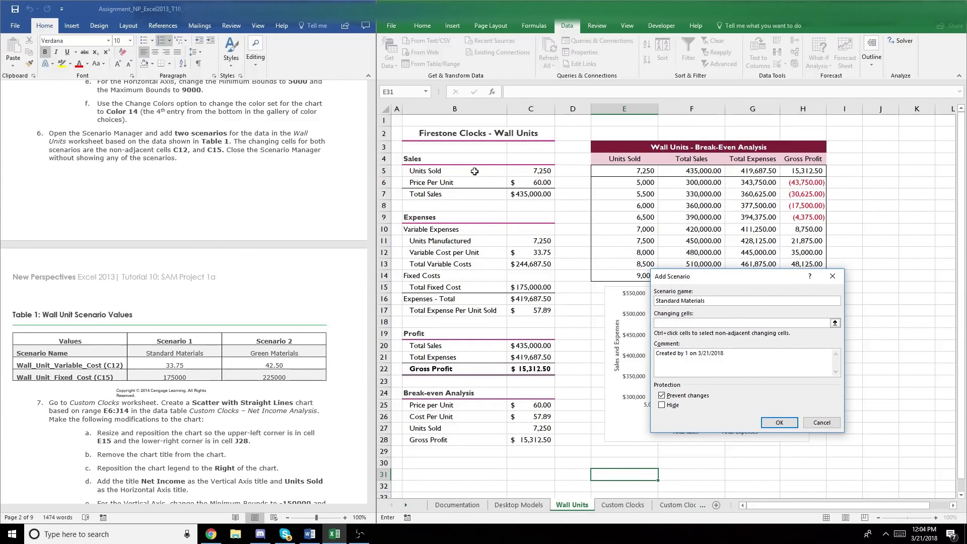
pyautogui.click(511, 249)
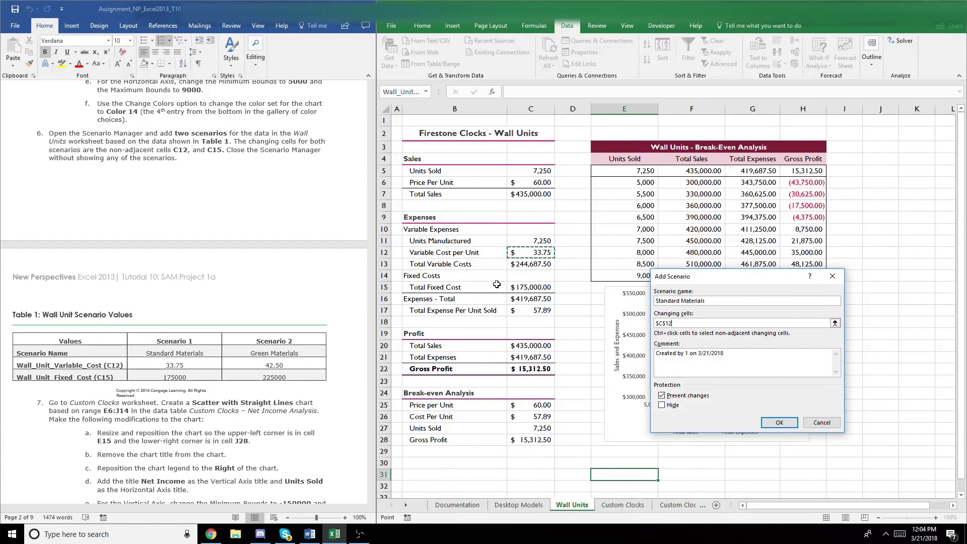
pyautogui.keyDown('ctrl'); pyautogui.click(511, 286); pyautogui.keyUp('ctrl')
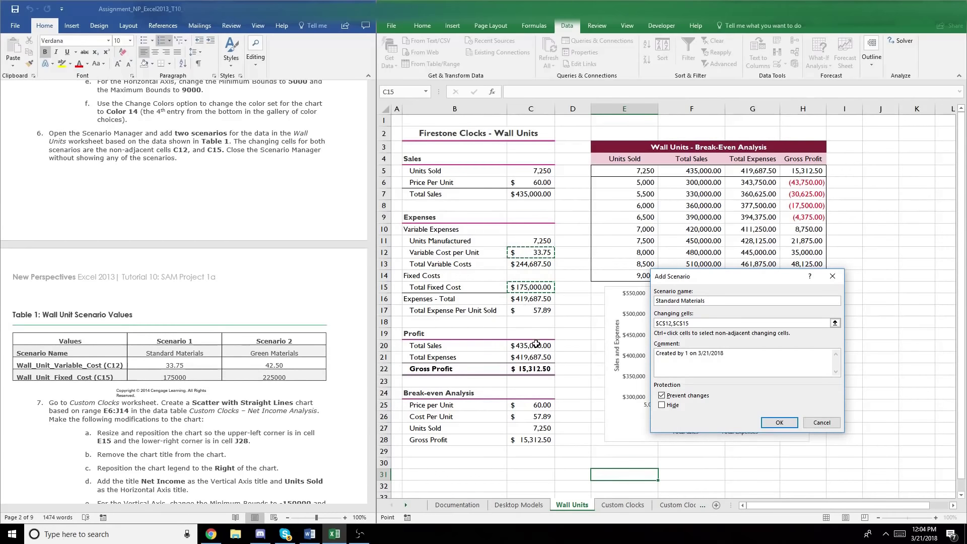
pyautogui.click(776, 423)
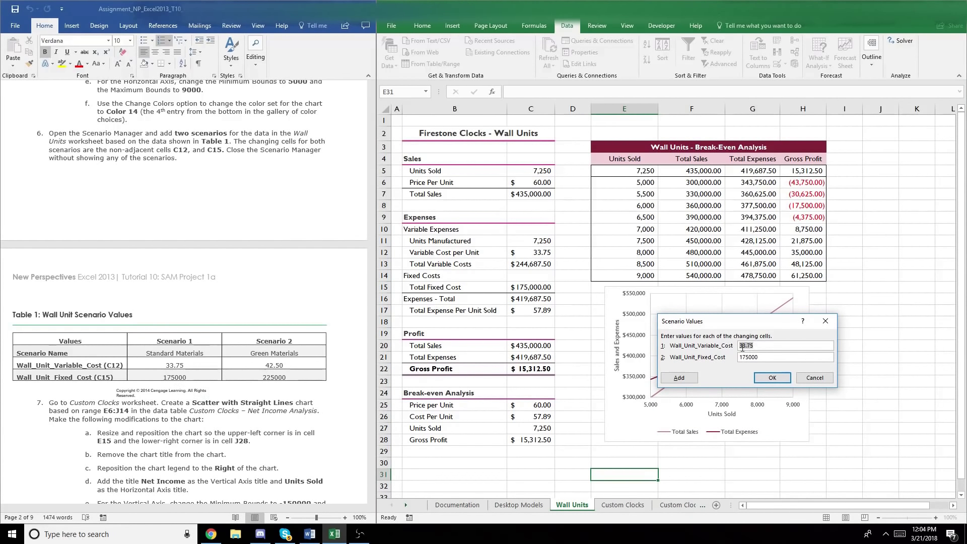
pyautogui.click(767, 376)
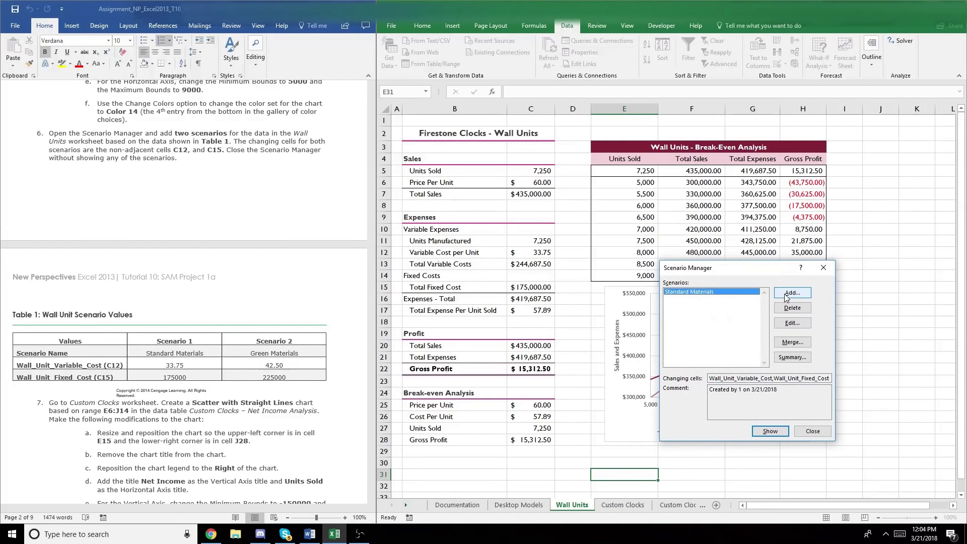
# Step: Add a Green Materials scenario with the same changing cells, setting the variable cost to 42.50 and the fixed cost to 225000
pyautogui.click(787, 295)
pyautogui.write('Green Materials')
pyautogui.press('Tab')
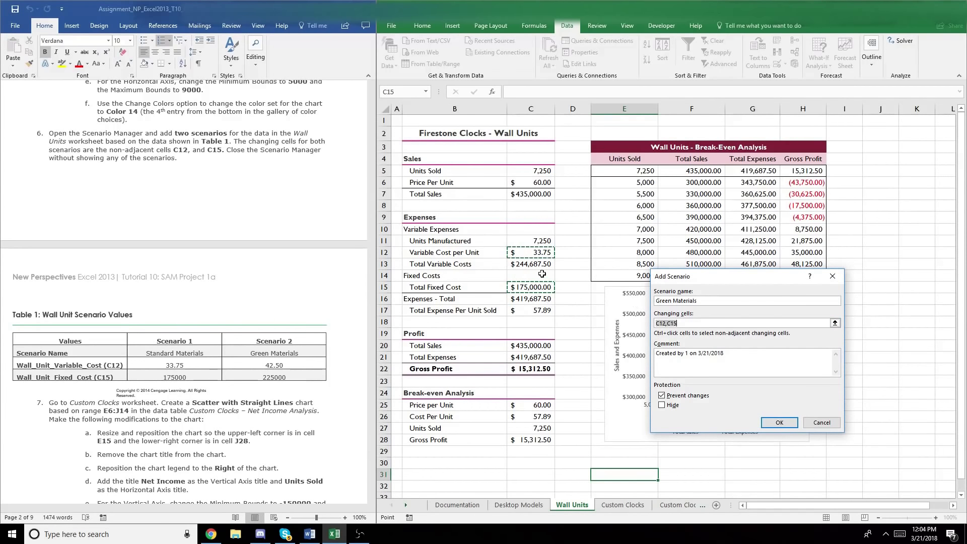
pyautogui.click(779, 422)
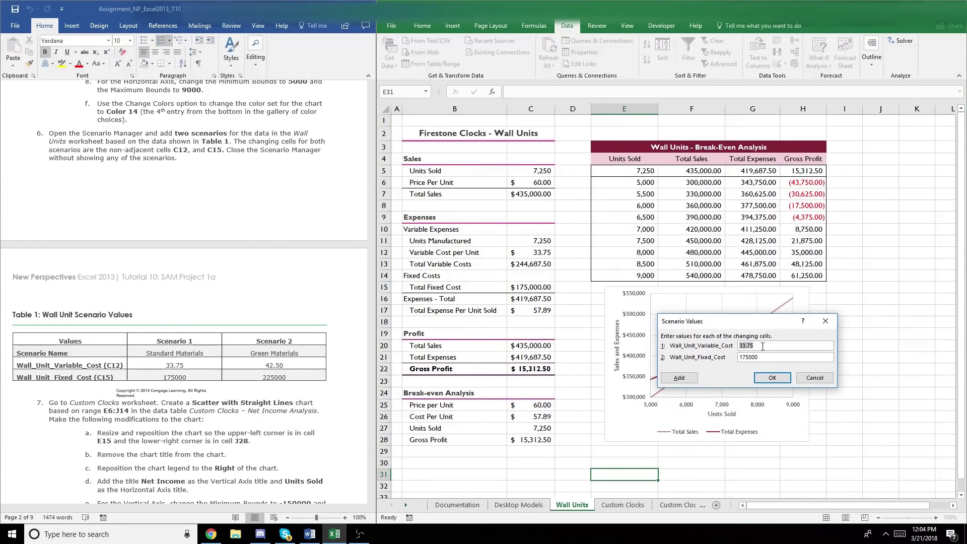
pyautogui.write('42.50')
pyautogui.press('Tab')
pyautogui.write('225000')
pyautogui.press('Return')
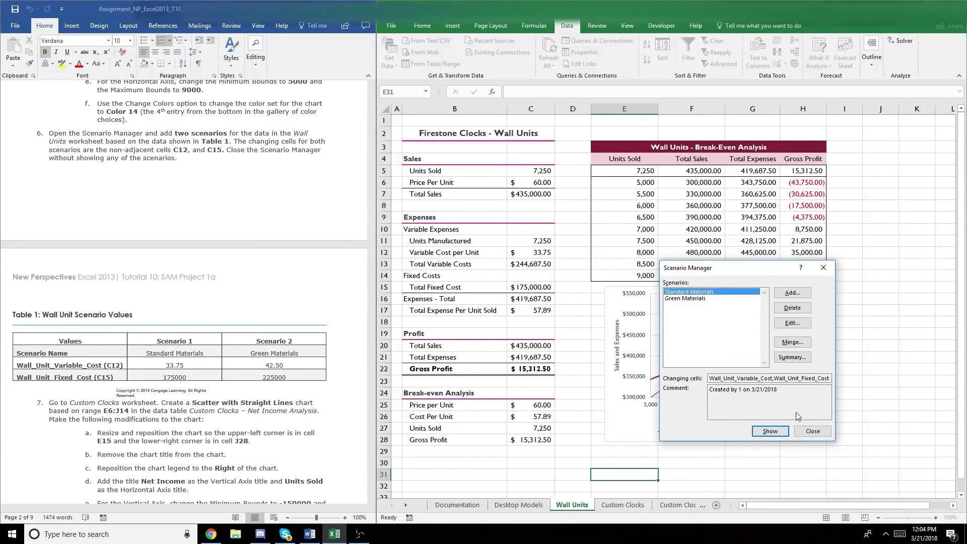
# Step: Check the closing instruction for the scenarios and close the Scenario Manager without showing any scenario
pyautogui.click(123, 363)
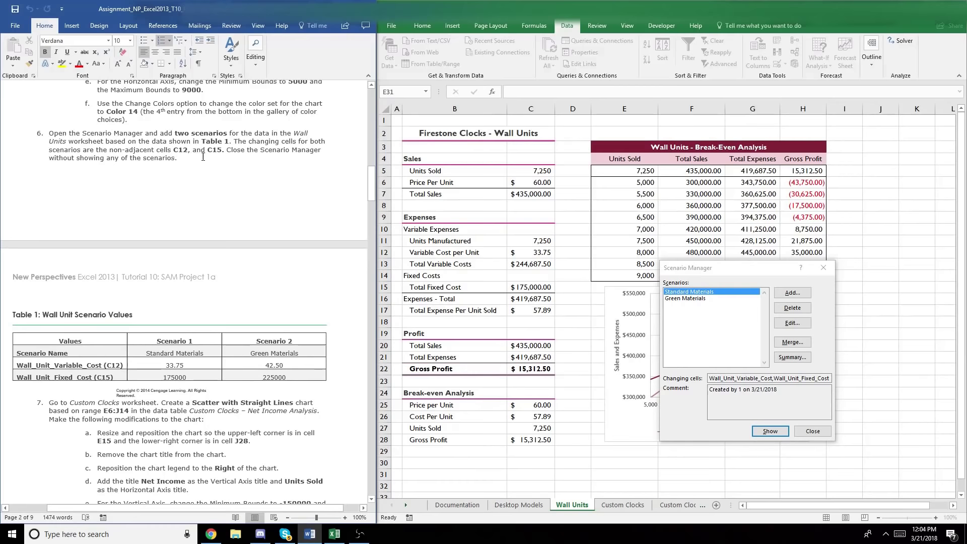
pyautogui.moveTo(240, 153); pyautogui.dragTo(172, 161)
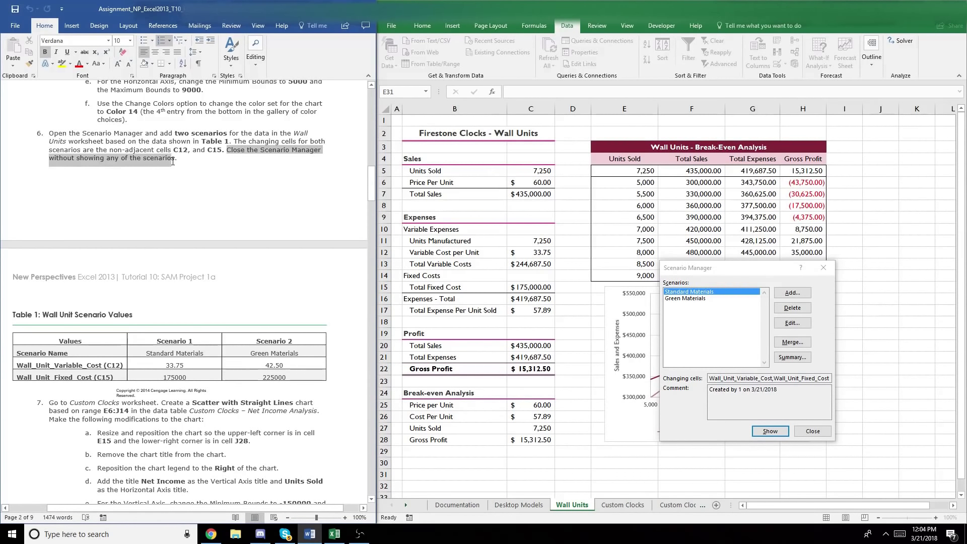
pyautogui.click(799, 431)
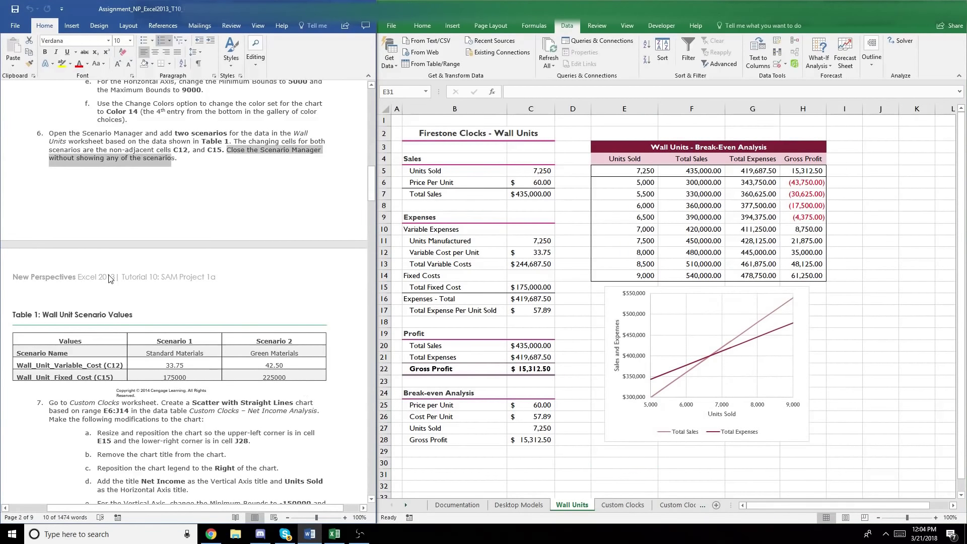
# Step: On the Custom Clocks worksheet, insert a Scatter with Straight Lines chart based on range E6:J14
pyautogui.scroll(-2, 110, 277)
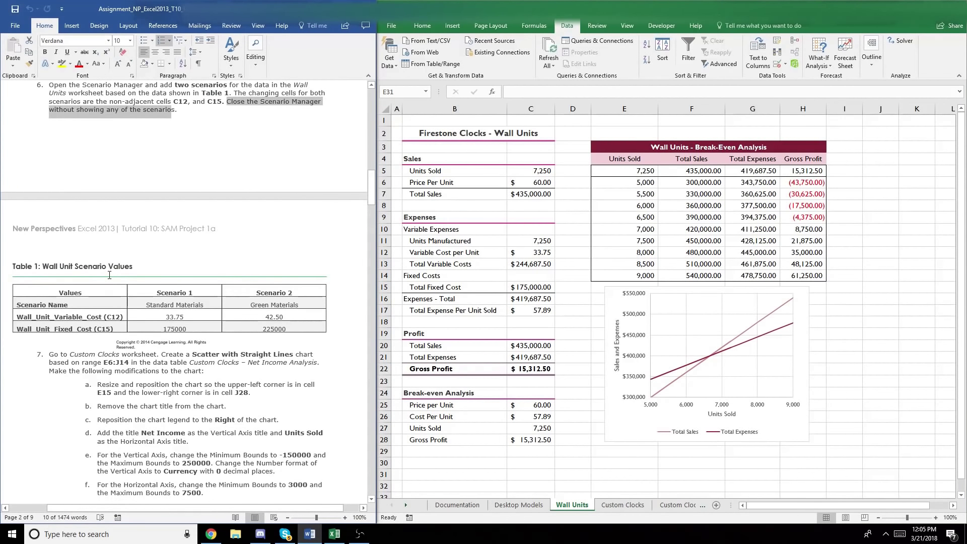
pyautogui.click(217, 336)
pyautogui.scroll(-1, 217, 336)
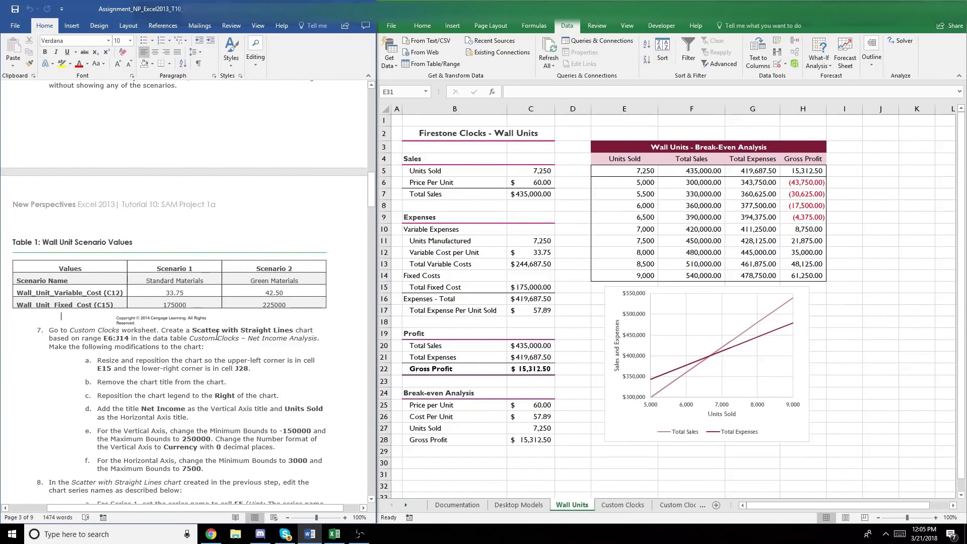
pyautogui.click(624, 505)
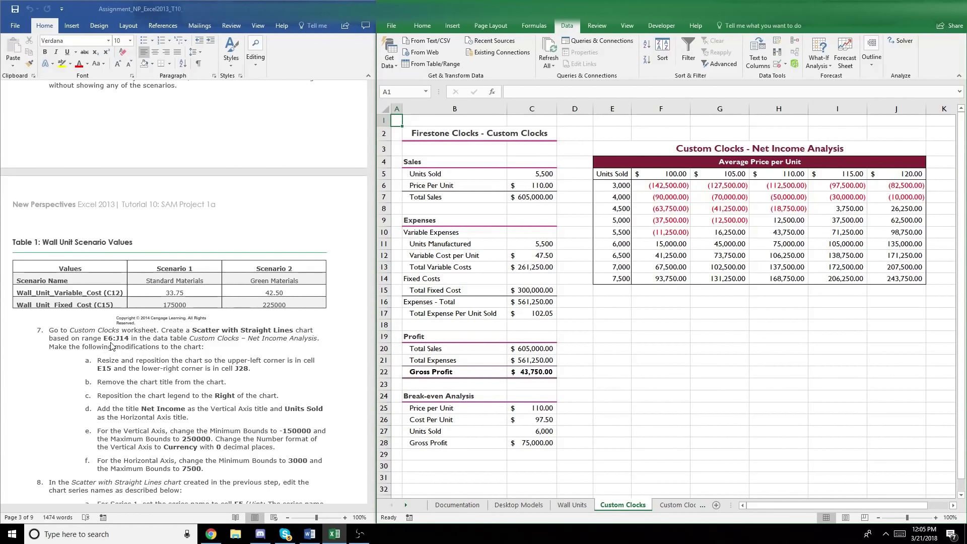
pyautogui.moveTo(617, 185); pyautogui.dragTo(884, 280)
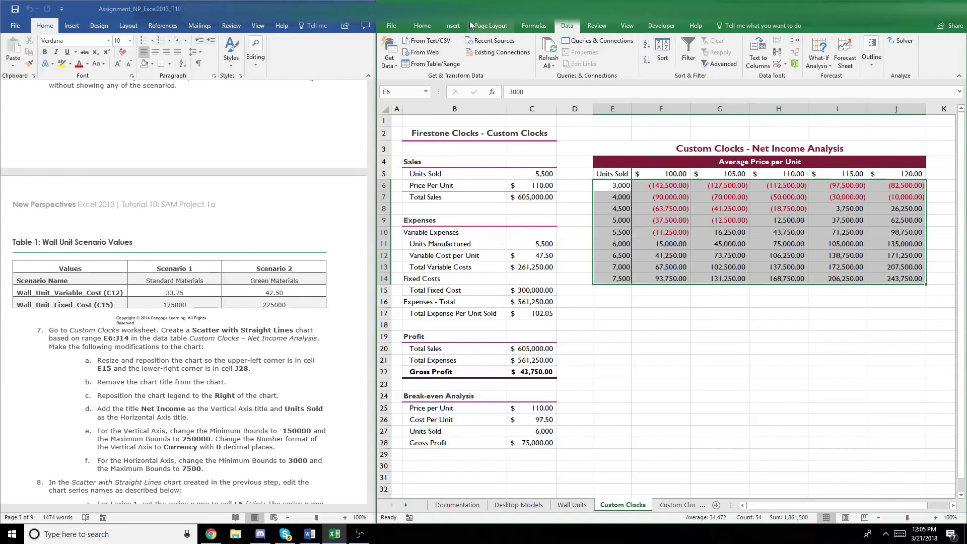
pyautogui.click(452, 25)
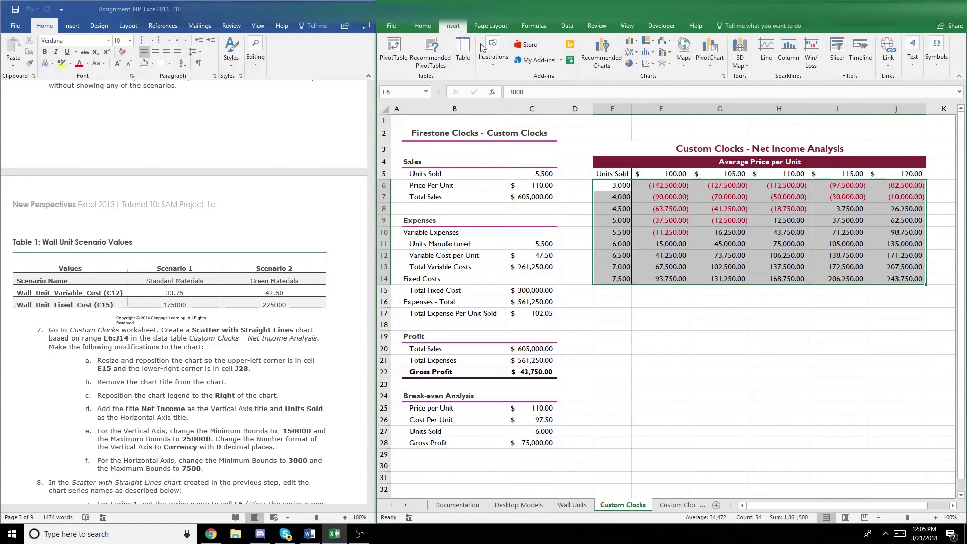
pyautogui.click(652, 61)
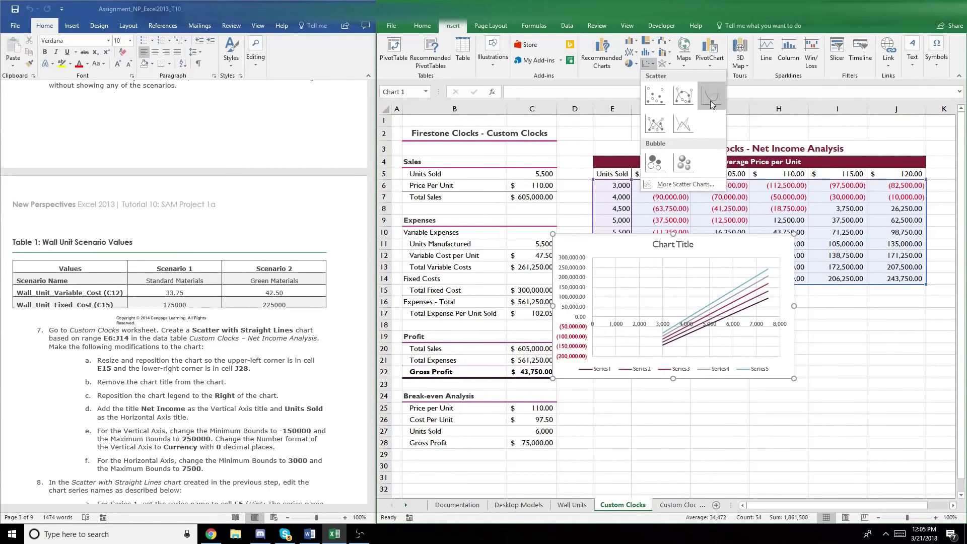
pyautogui.click(679, 124)
# Step: Move and resize the Custom Clocks chart so it spans from cell E15 to cell J28
pyautogui.moveTo(715, 248); pyautogui.dragTo(775, 318)
pyautogui.scroll(-1, 158, 363)
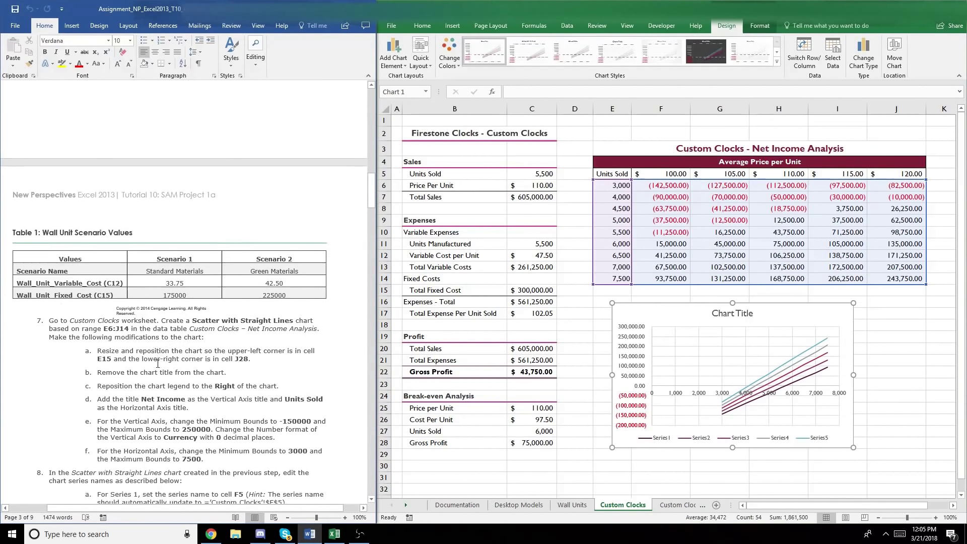
pyautogui.scroll(-1, 157, 363)
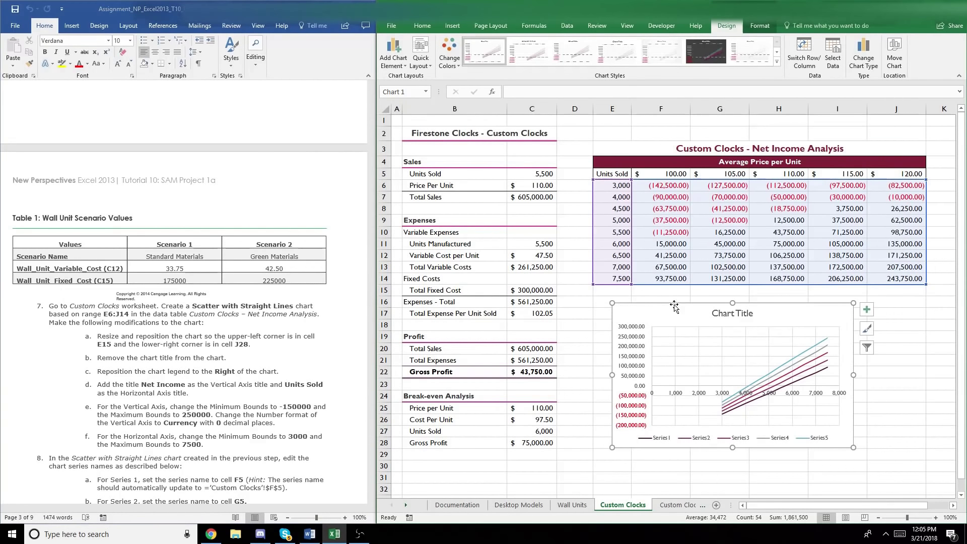
pyautogui.moveTo(675, 313); pyautogui.dragTo(674, 301)
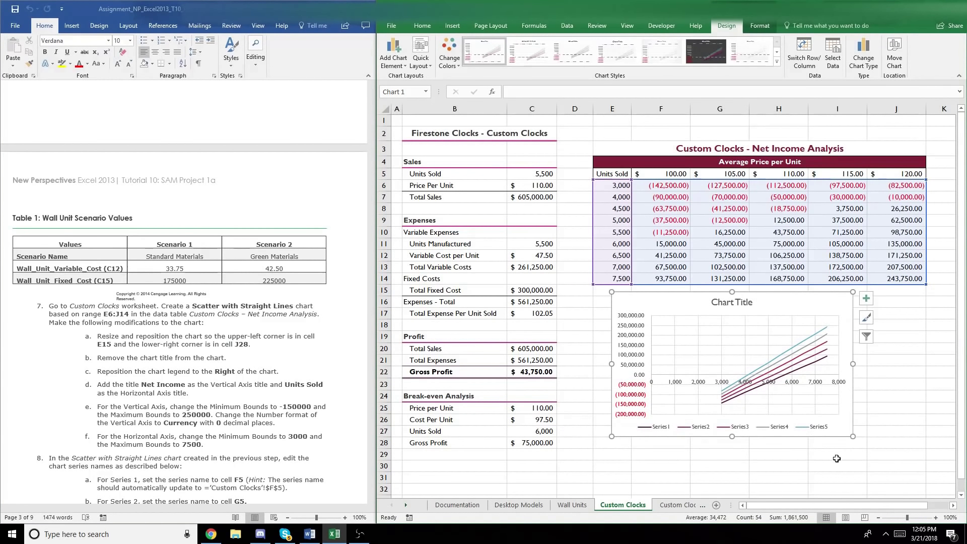
pyautogui.moveTo(854, 435); pyautogui.dragTo(912, 443)
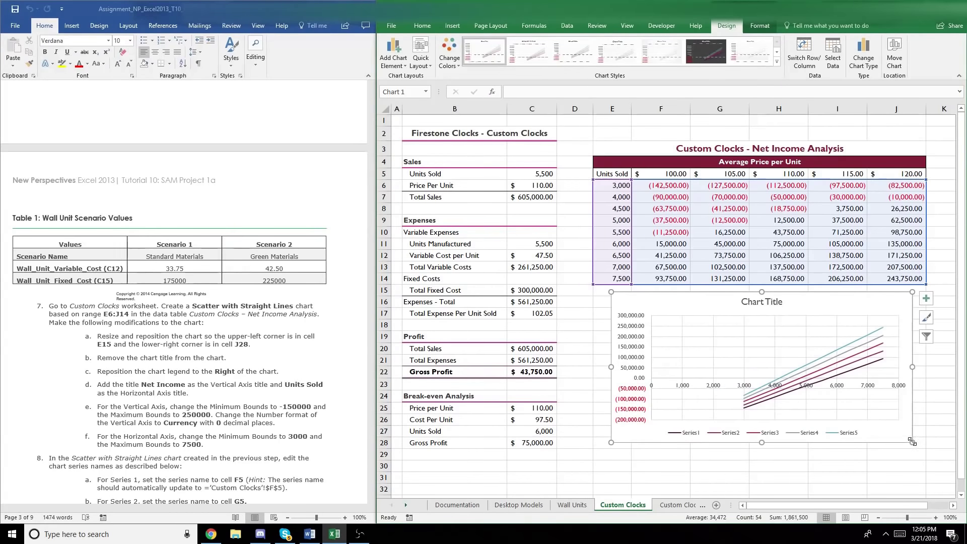
# Step: Remove the title from the Custom Clocks chart and close the formatting pane
pyautogui.click(762, 300)
pyautogui.doubleClick(760, 298)
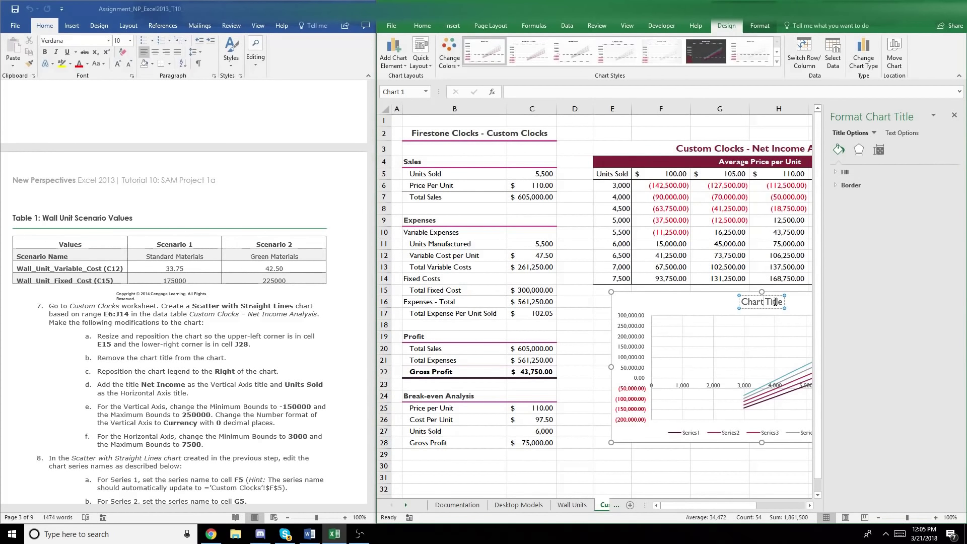
pyautogui.moveTo(775, 301); pyautogui.dragTo(740, 301)
pyautogui.press('Delete')
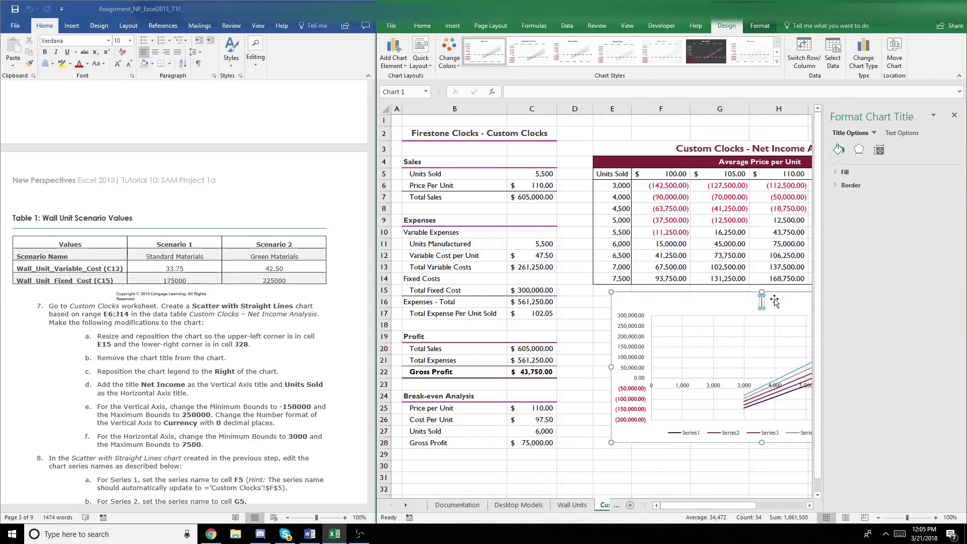
pyautogui.click(739, 299)
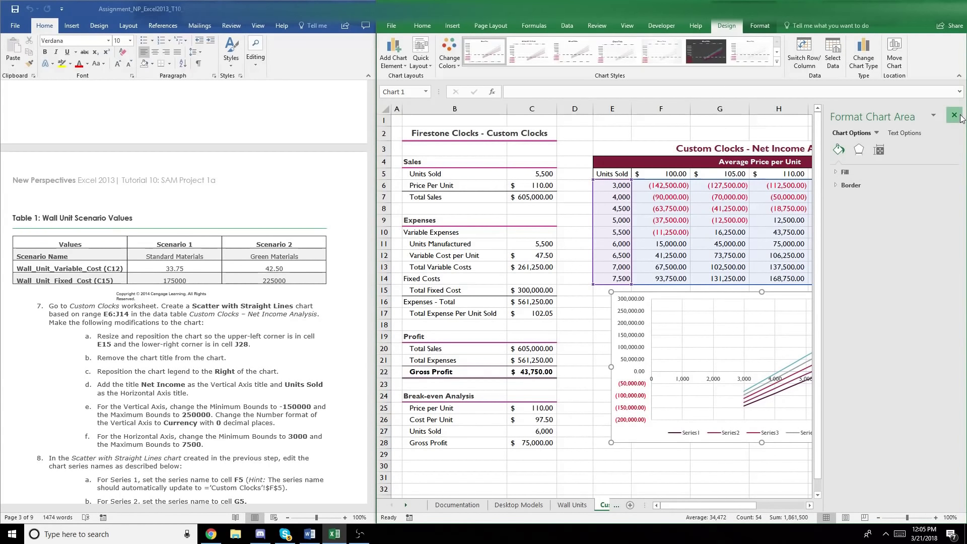
pyautogui.click(954, 115)
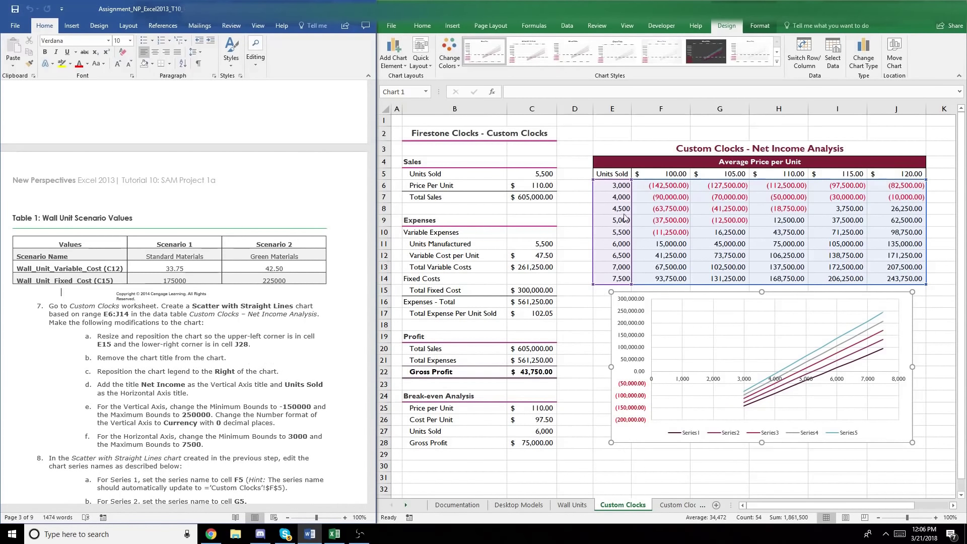
# Step: Reposition the Custom Clocks chart's legend to the Right of the chart
pyautogui.click(386, 61)
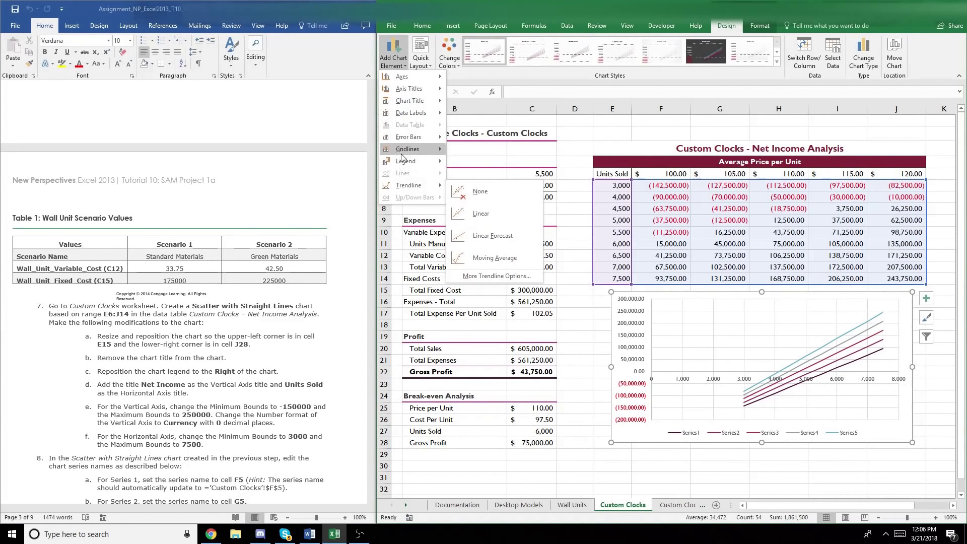
pyautogui.moveTo(405, 162)
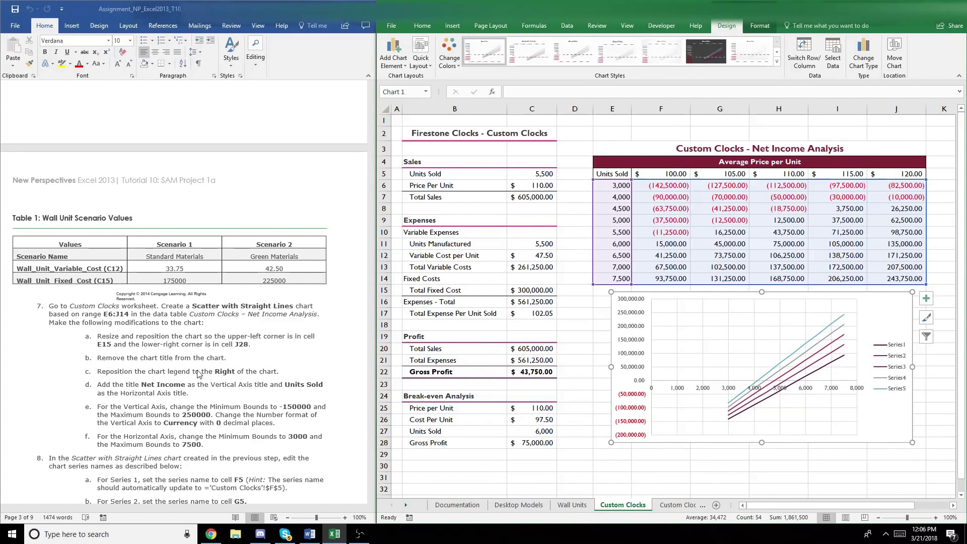
pyautogui.click(156, 387)
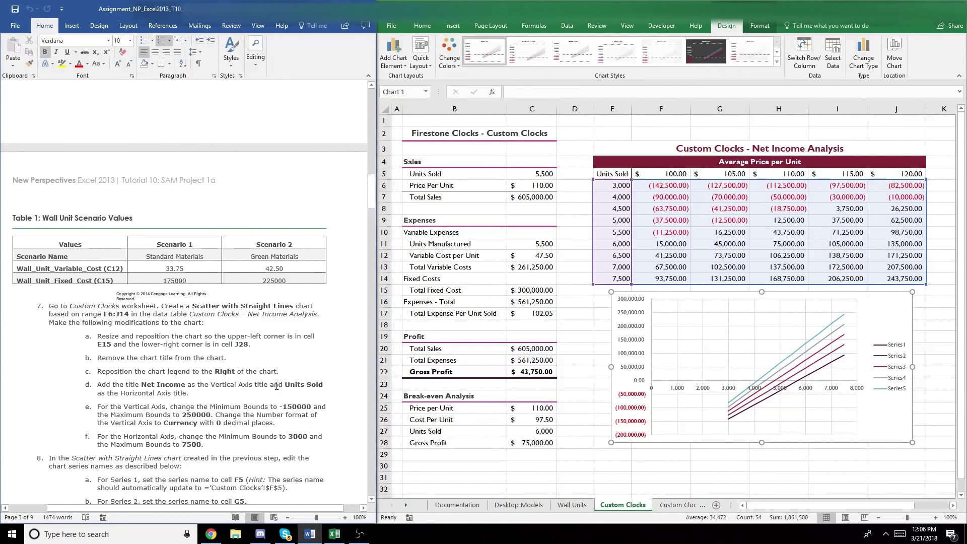
# Step: Add a vertical axis title and a horizontal axis title to the Custom Clocks chart
pyautogui.scroll(-4, 276, 386)
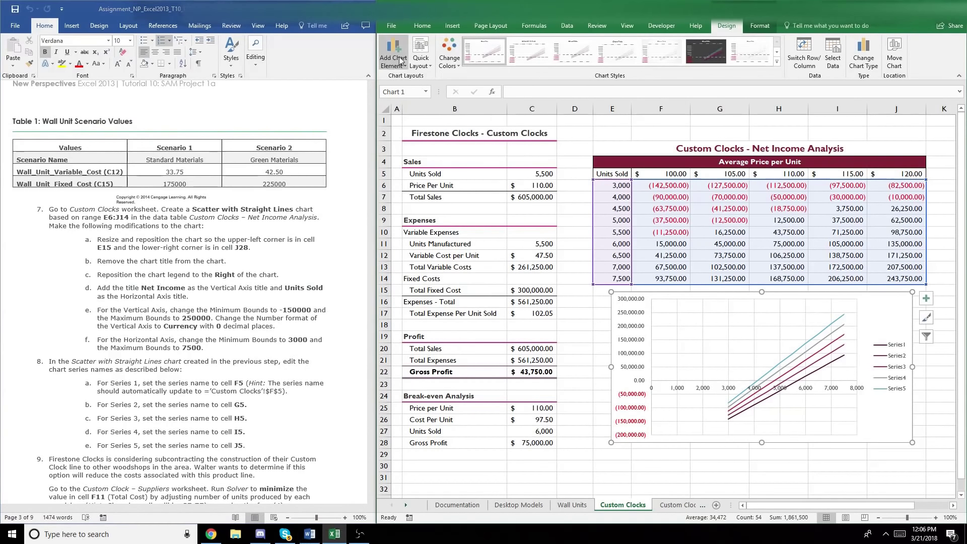
pyautogui.click(401, 61)
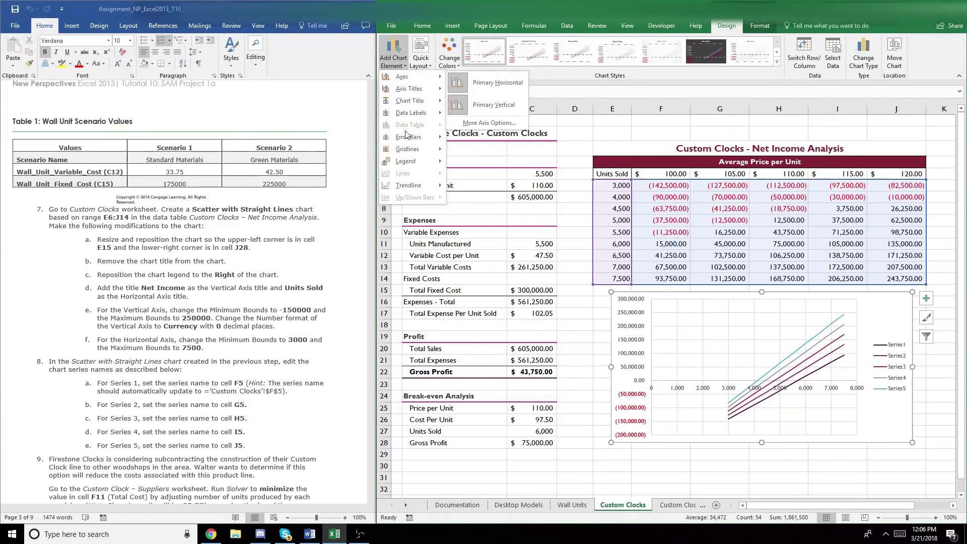
pyautogui.moveTo(409, 88)
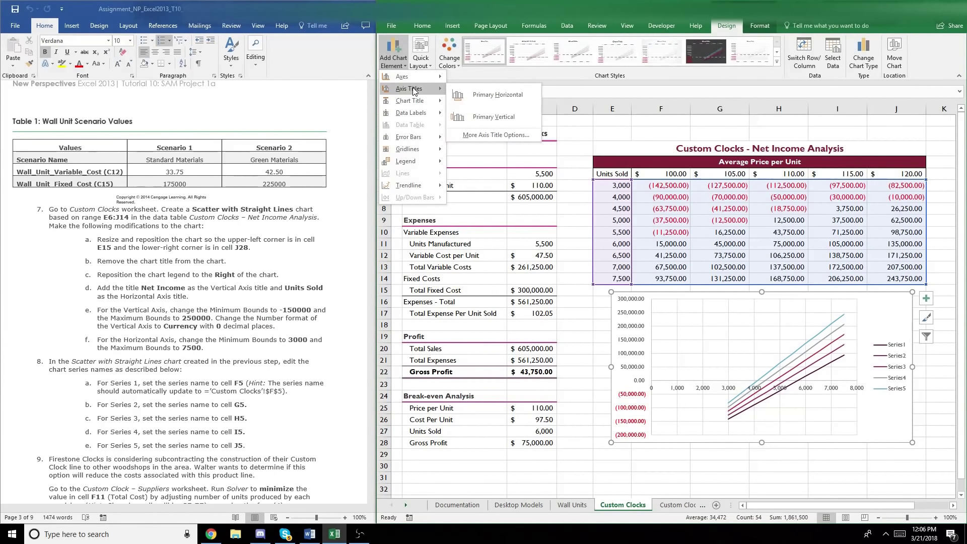
pyautogui.click(482, 108)
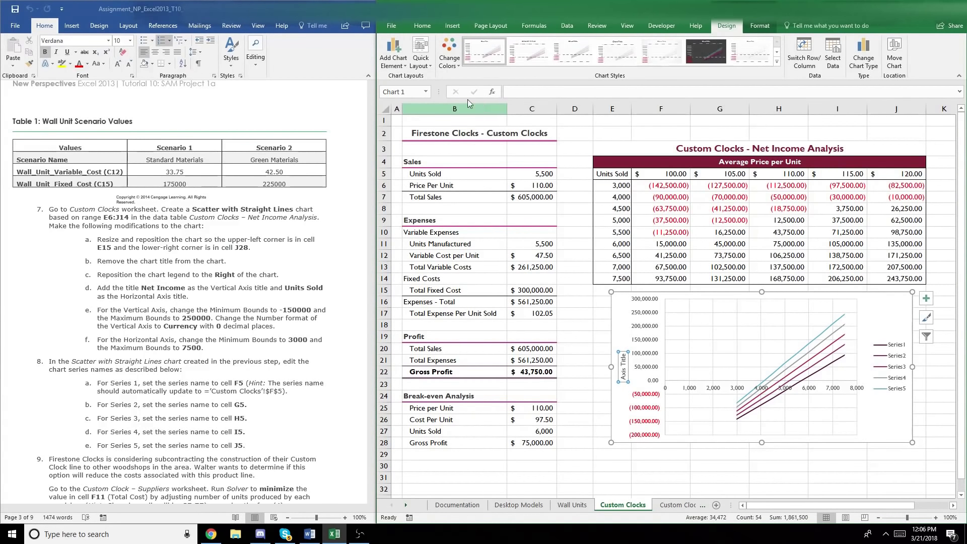
pyautogui.click(387, 60)
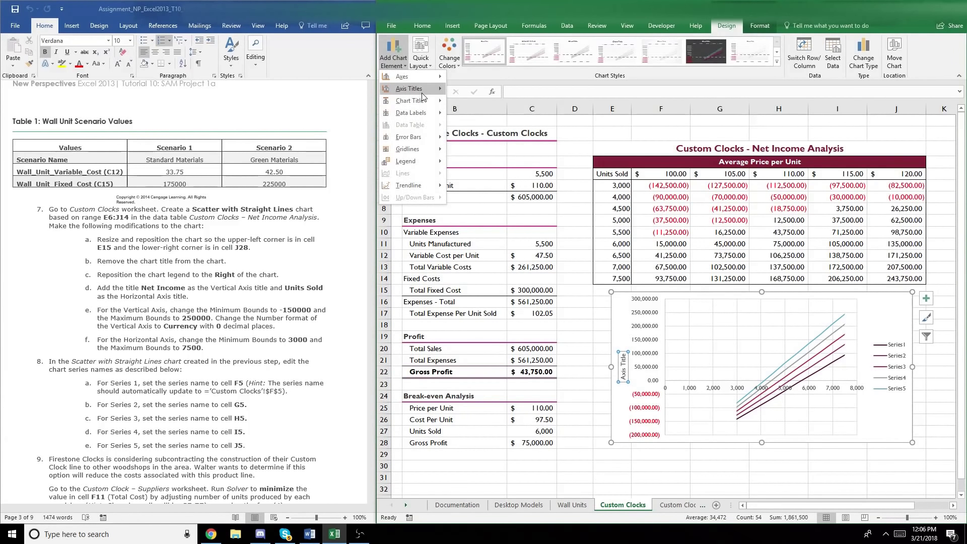
pyautogui.moveTo(423, 95)
pyautogui.click(478, 94)
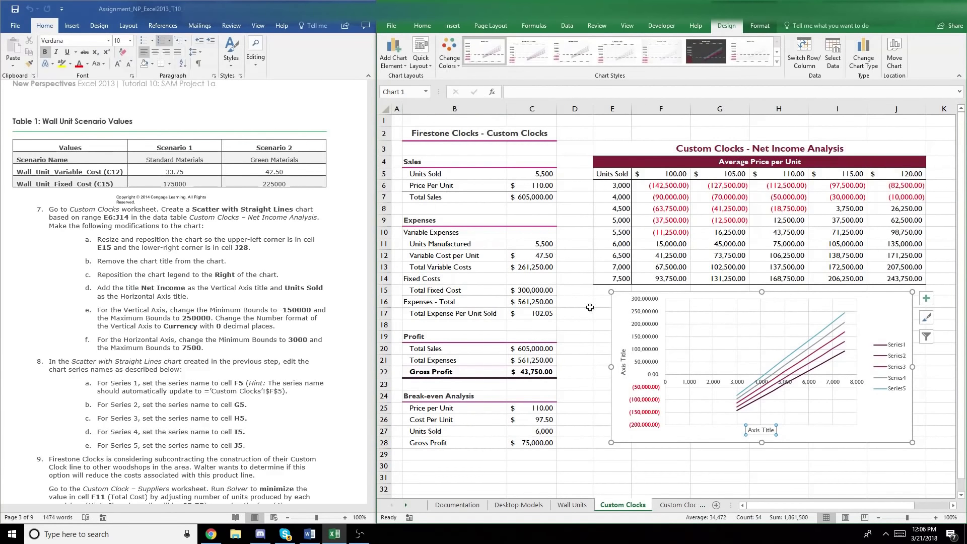
# Step: Name the chart's vertical axis title Net Income and its horizontal axis title Units Sold, and close the formatting pane
pyautogui.doubleClick(624, 367)
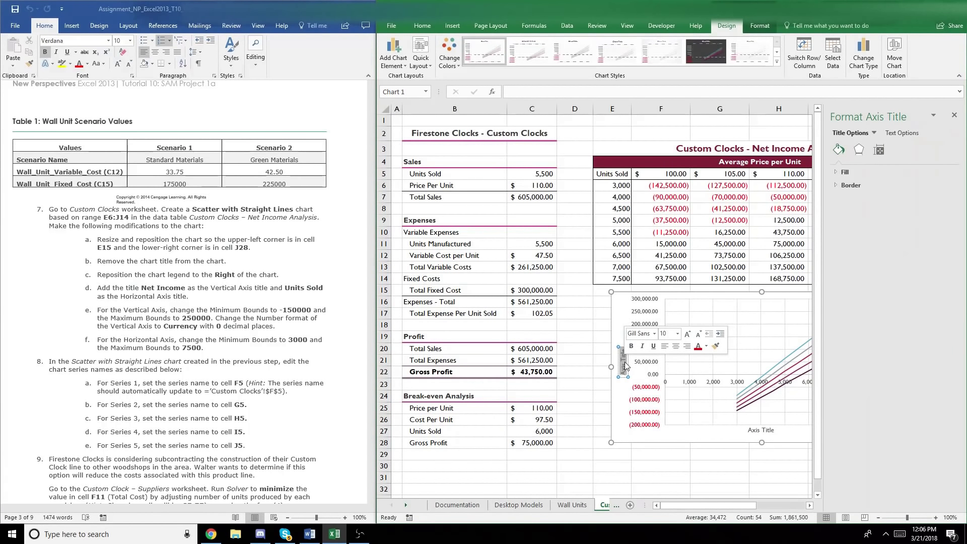
pyautogui.write('Net Income')
pyautogui.doubleClick(752, 429)
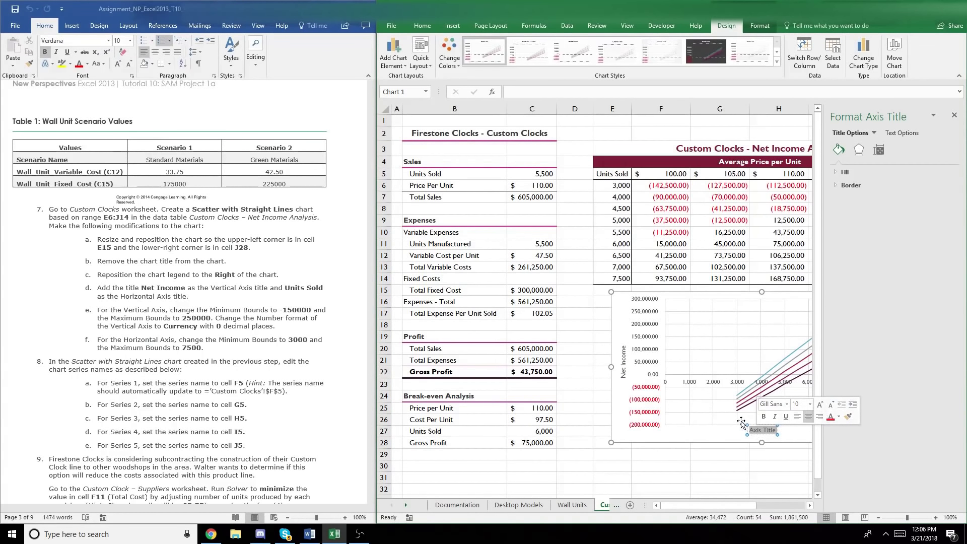
pyautogui.press('BackSpace')
pyautogui.write('Units Sold')
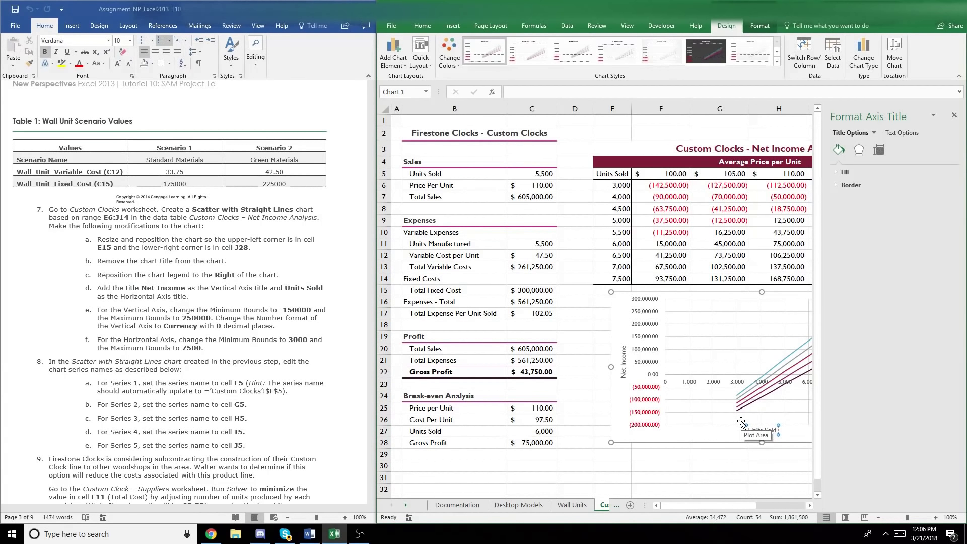
pyautogui.click(778, 477)
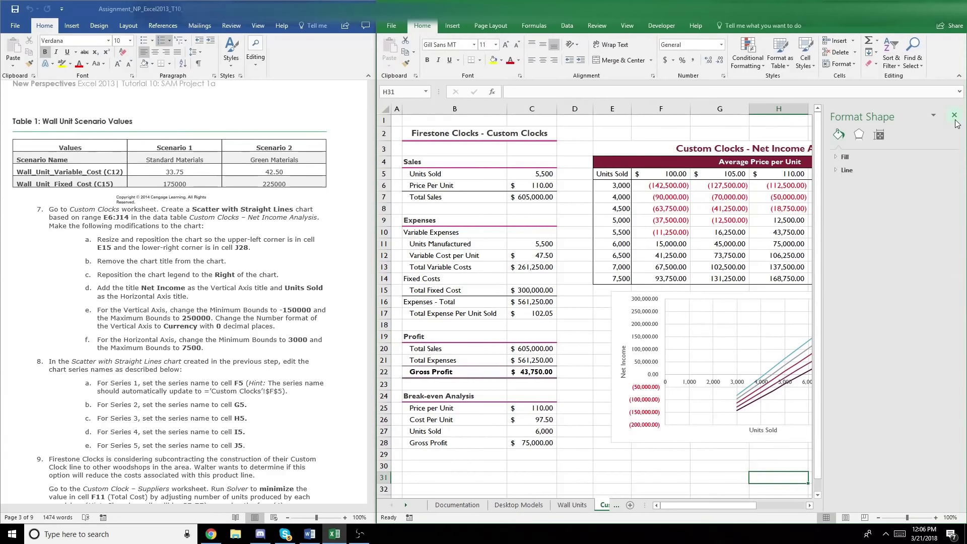
pyautogui.click(954, 115)
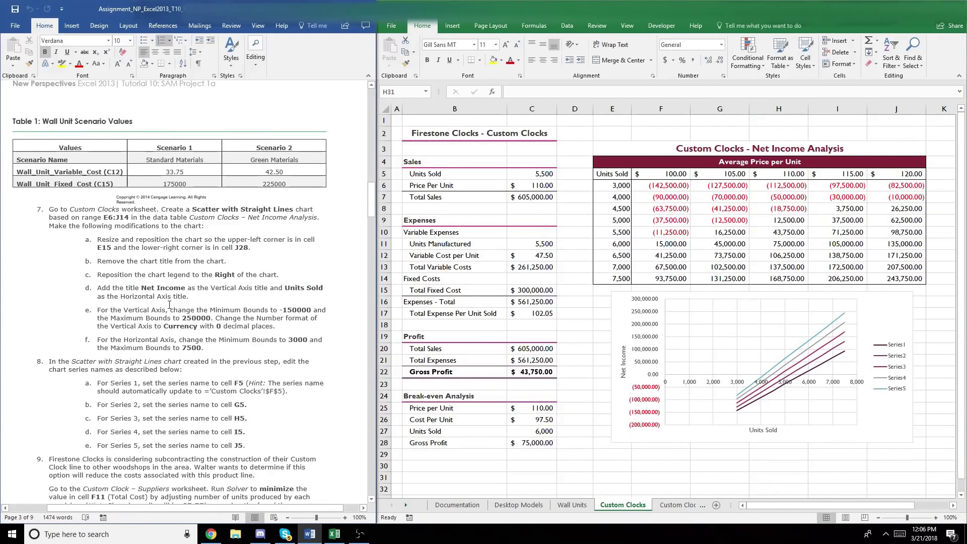
pyautogui.scroll(-2, 169, 305)
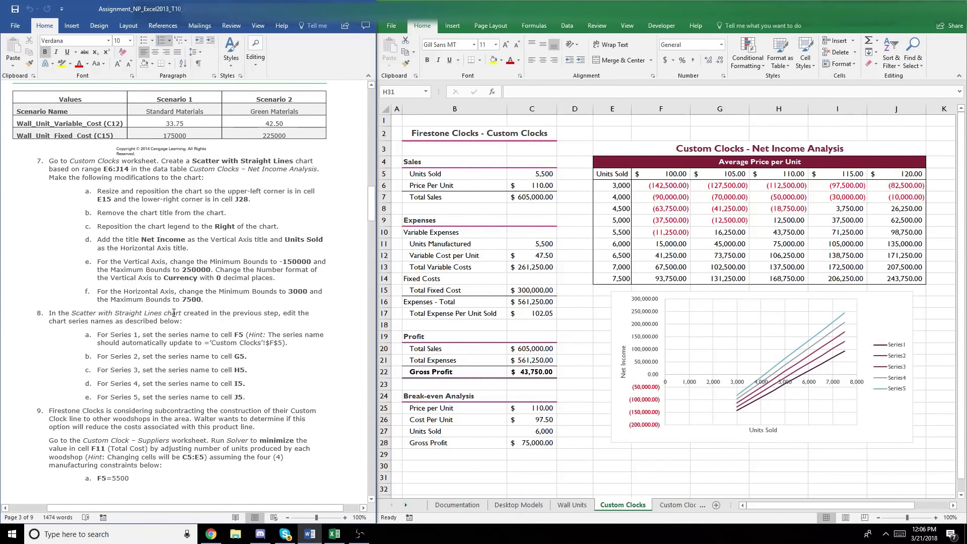
pyautogui.scroll(-1, 172, 312)
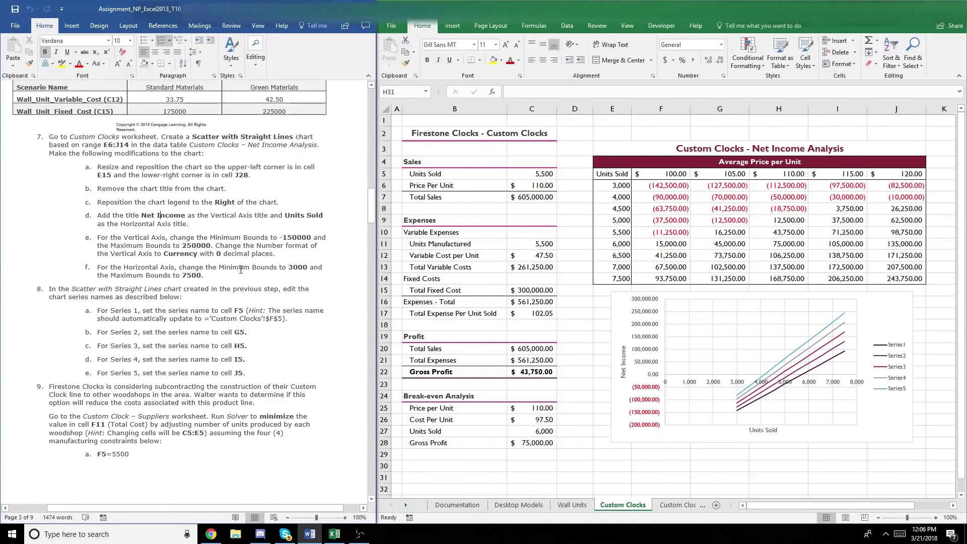
pyautogui.click(638, 356)
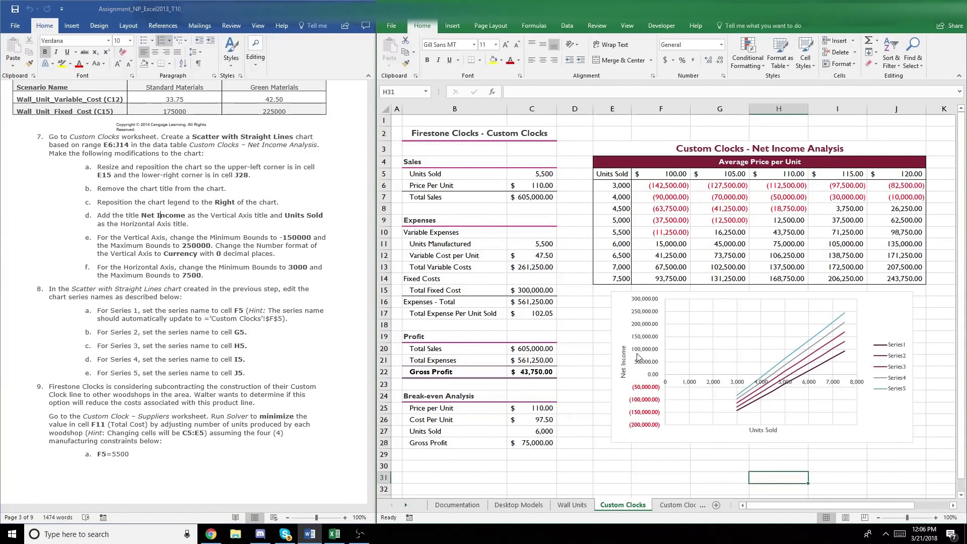
pyautogui.doubleClick(639, 356)
pyautogui.click(640, 361)
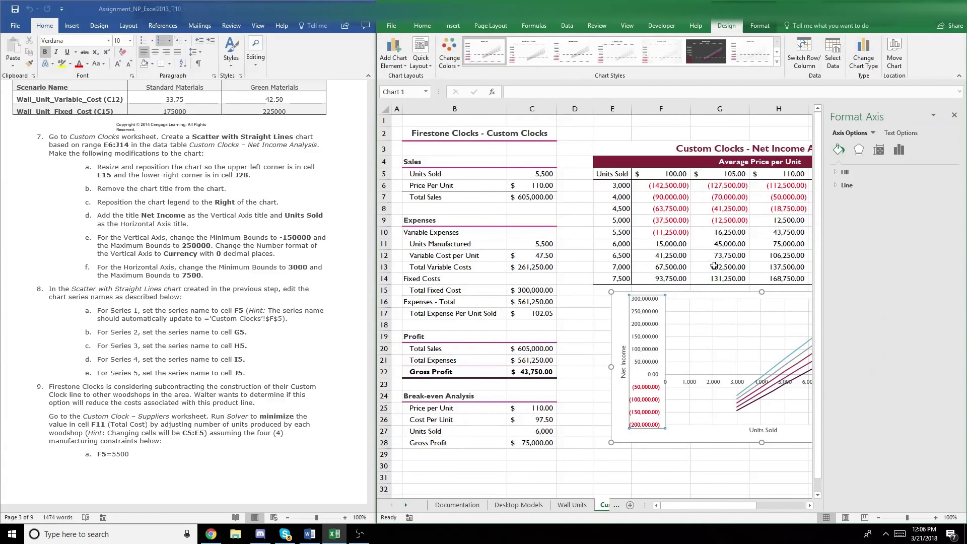
pyautogui.click(953, 115)
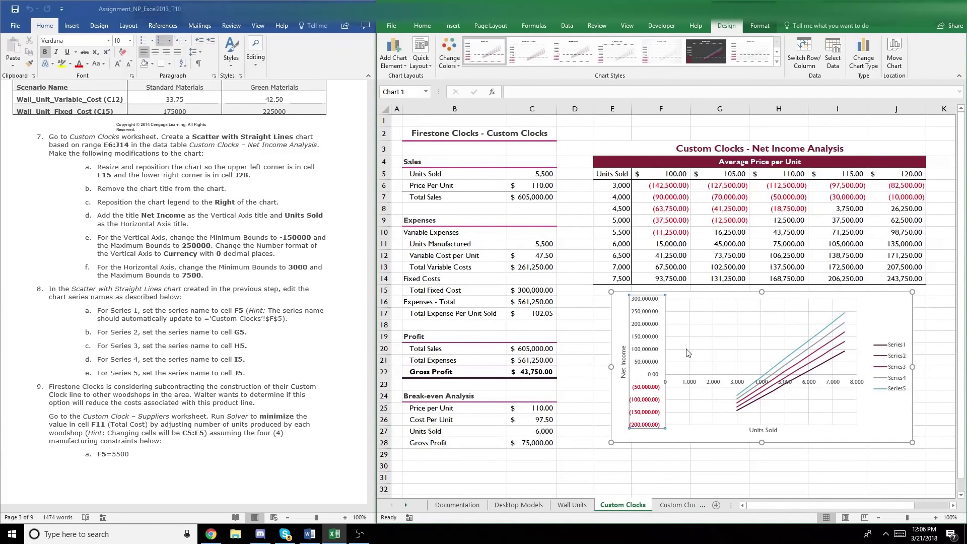
# Step: Set the chart's vertical axis bounds to a minimum of -150000 and a maximum of 250000
pyautogui.doubleClick(649, 330)
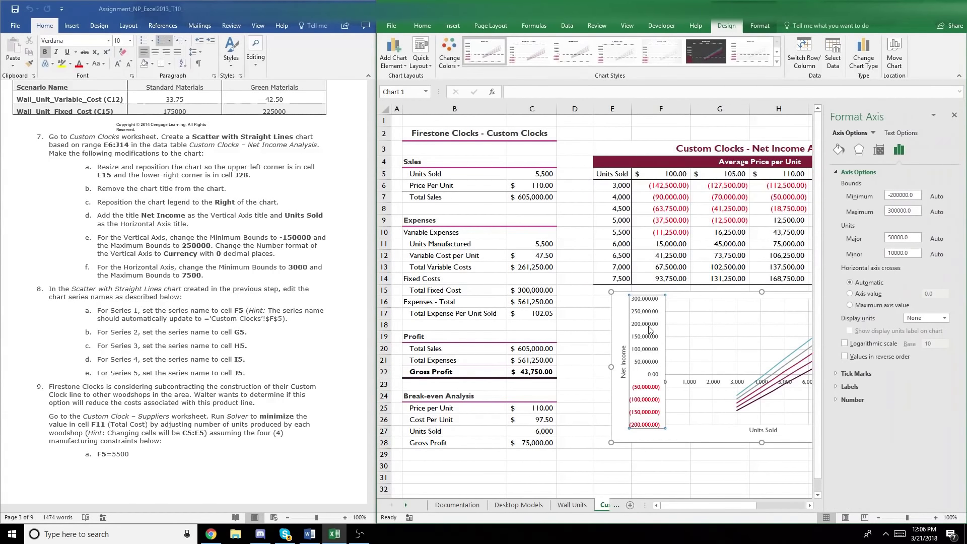
pyautogui.moveTo(913, 196); pyautogui.dragTo(866, 190)
pyautogui.write('-15')
pyautogui.press('Tab')
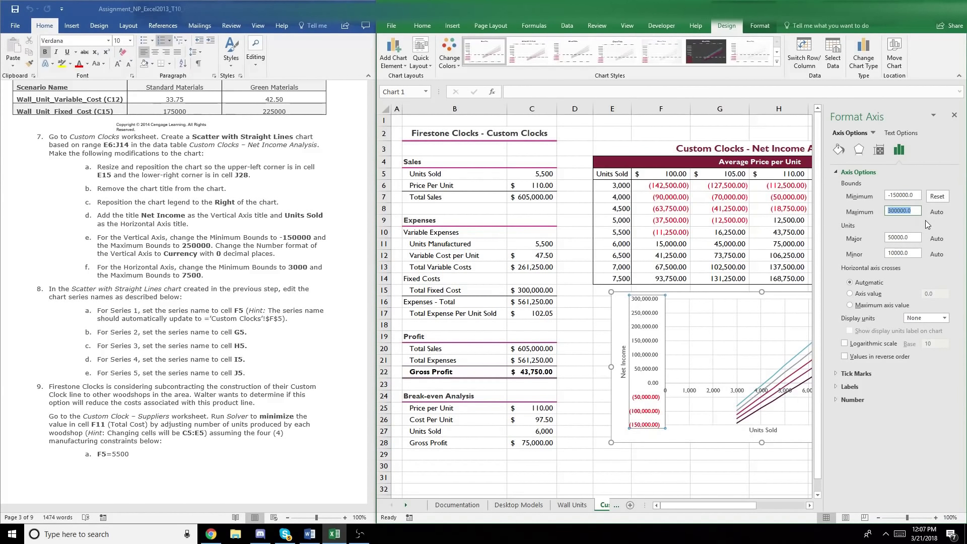
pyautogui.write('25')
# Step: Format the vertical axis numbers as Currency with 0 decimal places and close the formatting pane
pyautogui.click(851, 400)
pyautogui.click(863, 423)
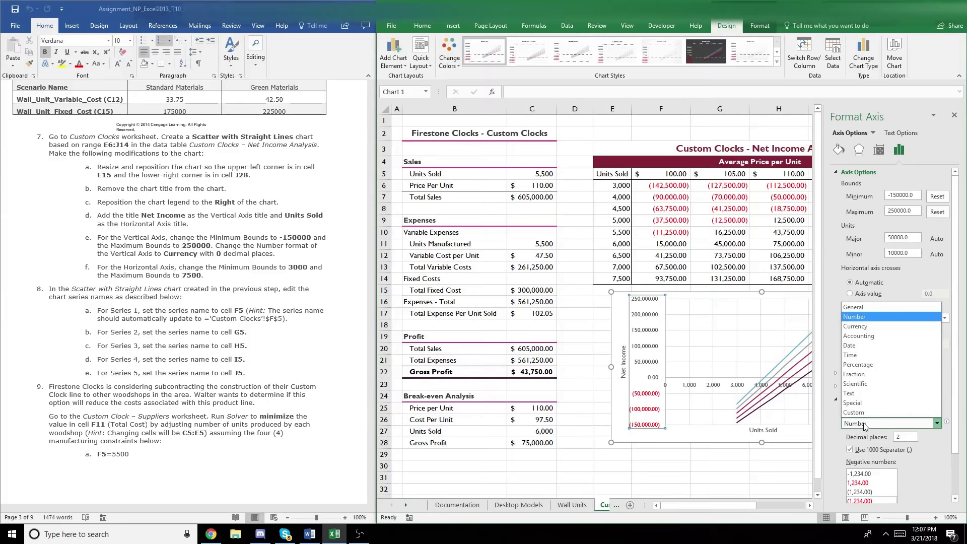
pyautogui.click(862, 327)
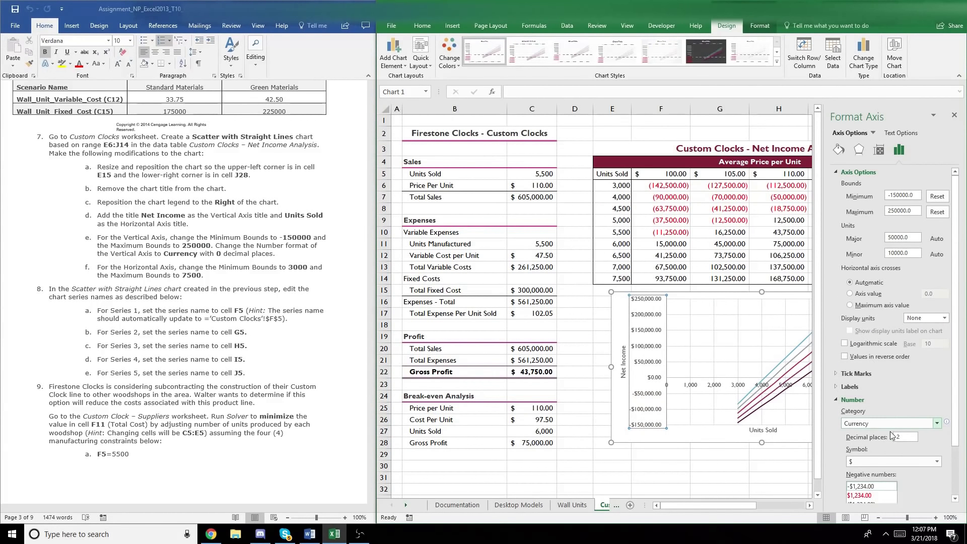
pyautogui.doubleClick(901, 436)
pyautogui.press('Return')
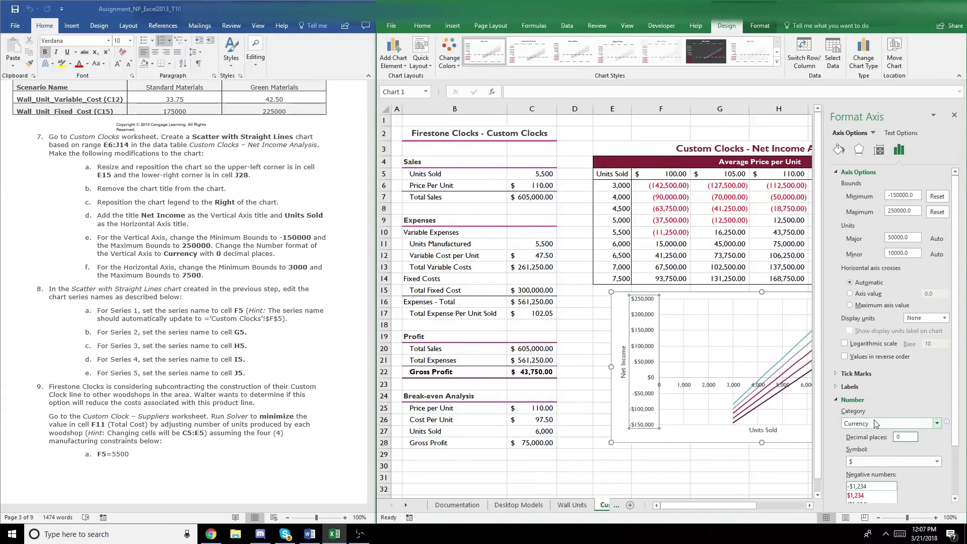
pyautogui.click(955, 116)
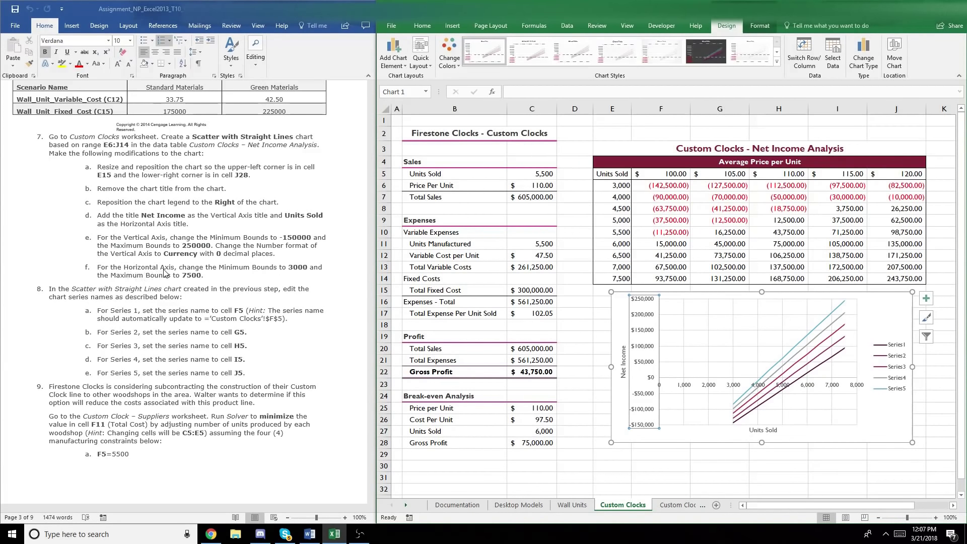
# Step: Set the chart's horizontal axis bounds to a minimum of 3000 and a maximum of 7000, and close the formatting pane
pyautogui.doubleClick(690, 387)
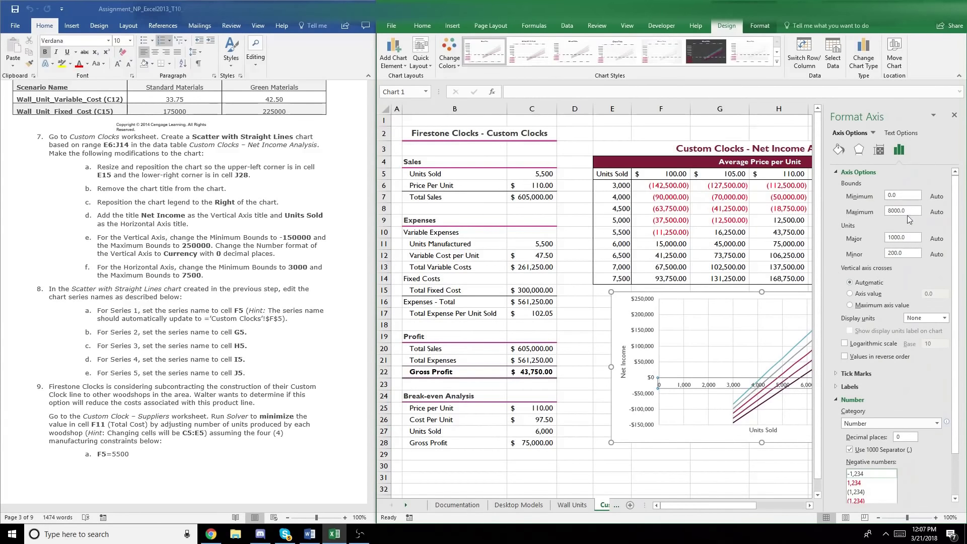
pyautogui.moveTo(907, 197); pyautogui.dragTo(873, 197)
pyautogui.write('3000')
pyautogui.moveTo(915, 212); pyautogui.dragTo(830, 204)
pyautogui.write('700')
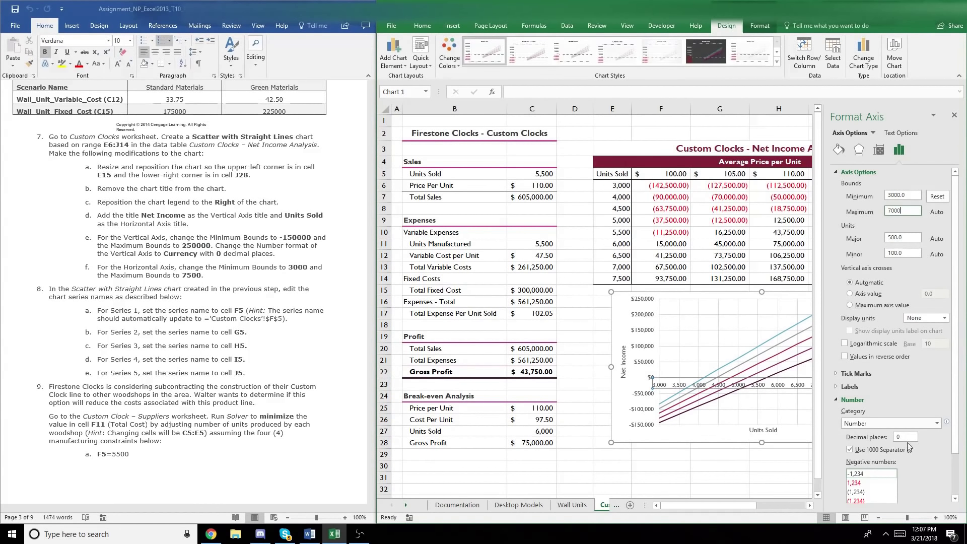
pyautogui.click(731, 480)
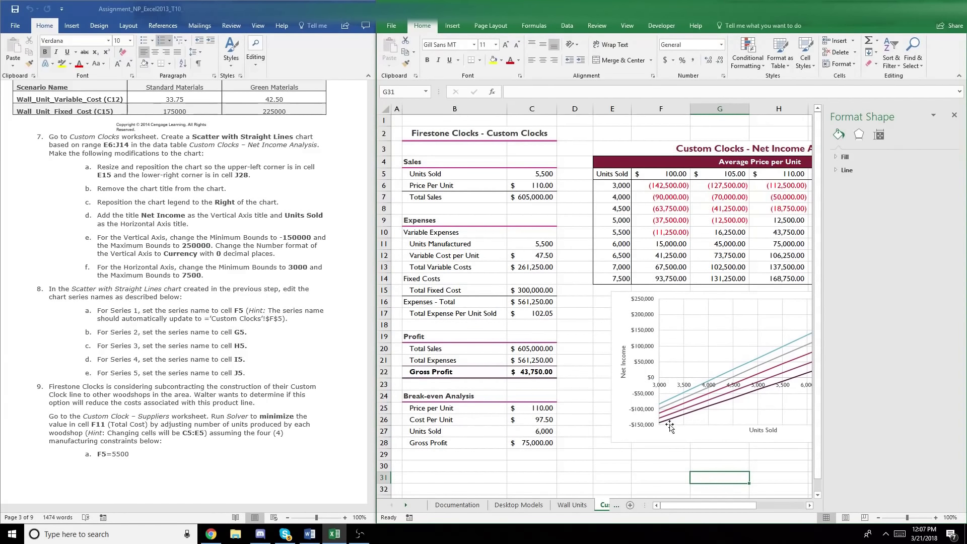
pyautogui.click(953, 116)
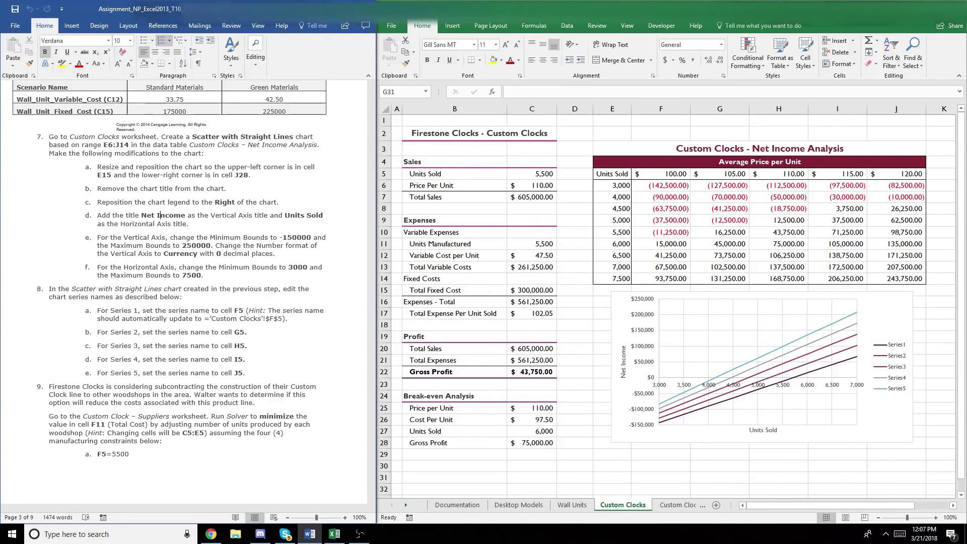
# Step: In the chart's data source, set the name of Series1 to cell F5 of the Custom Clocks worksheet
pyautogui.rightClick(894, 357)
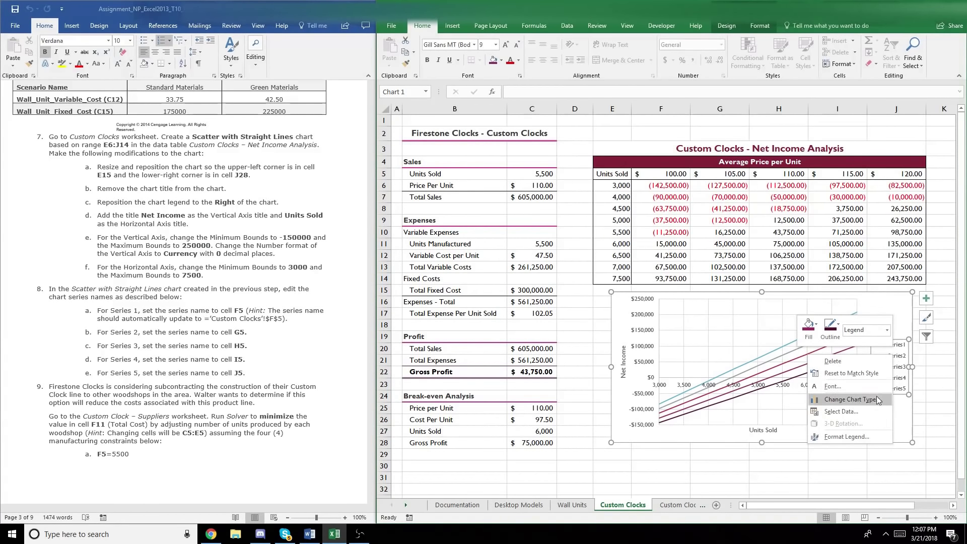
pyautogui.click(854, 408)
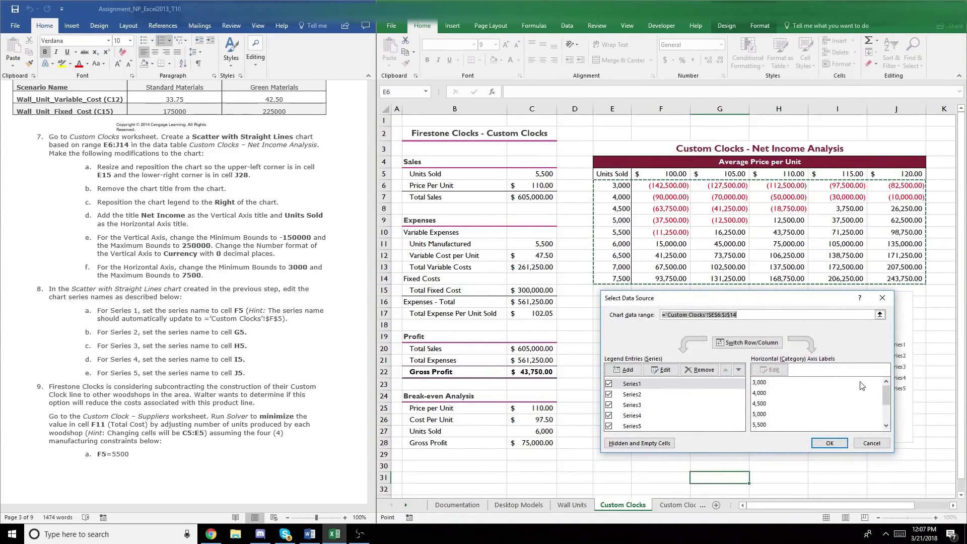
pyautogui.click(639, 384)
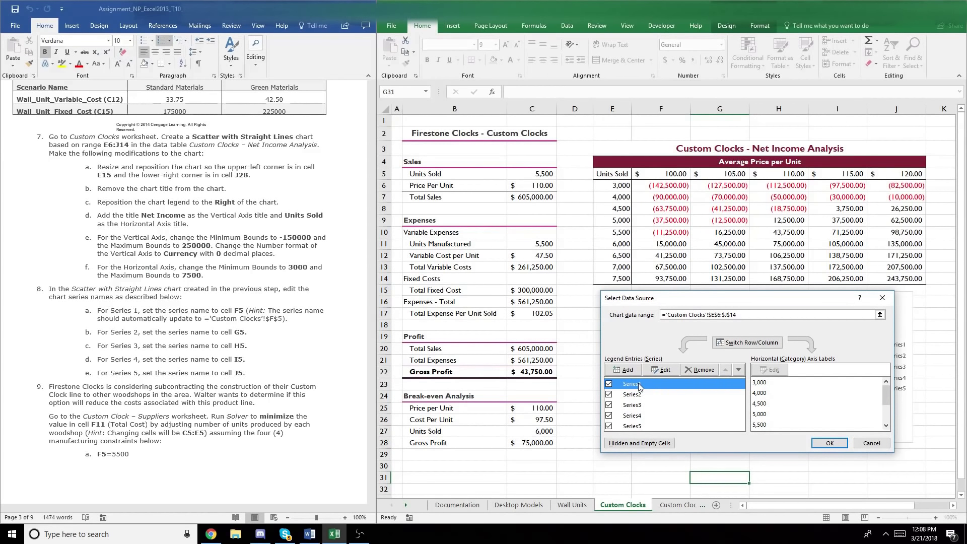
pyautogui.click(666, 374)
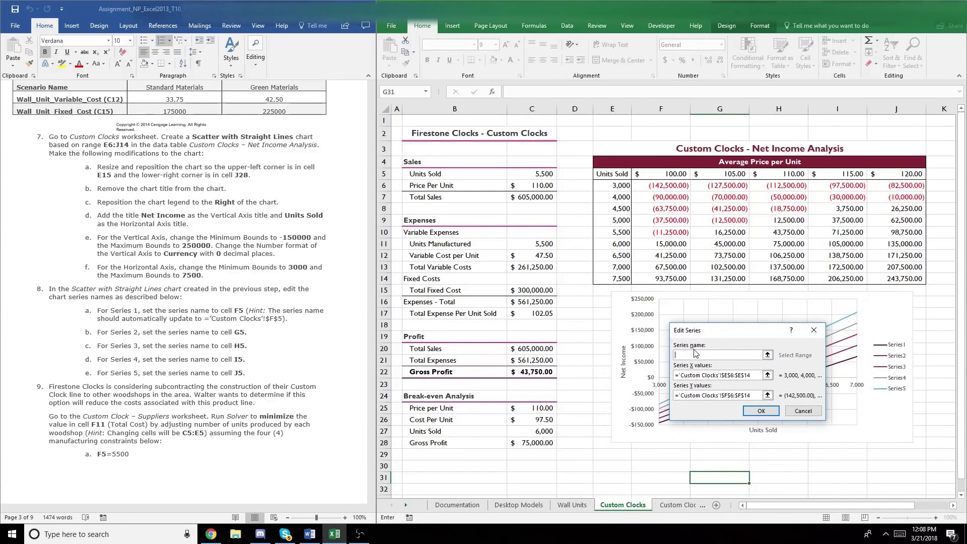
pyautogui.click(670, 177)
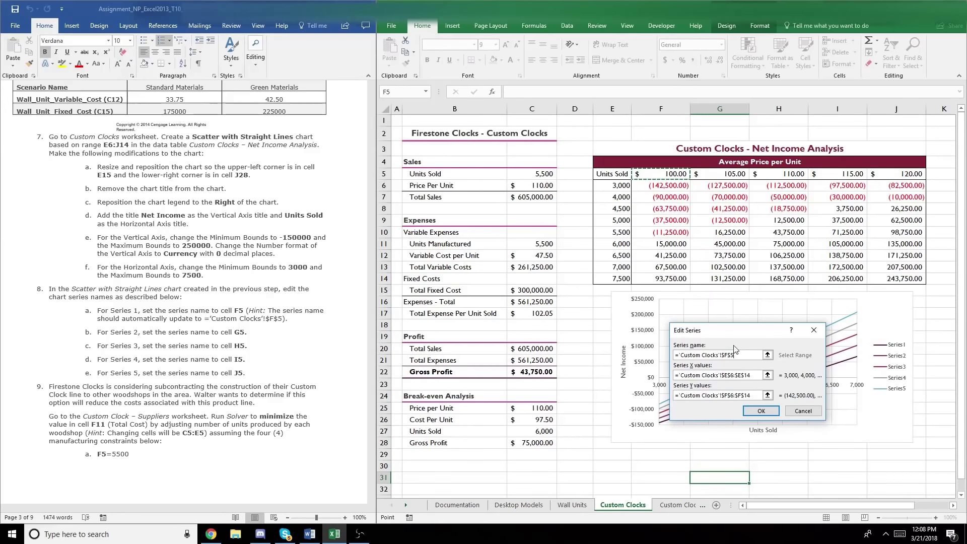
pyautogui.click(758, 409)
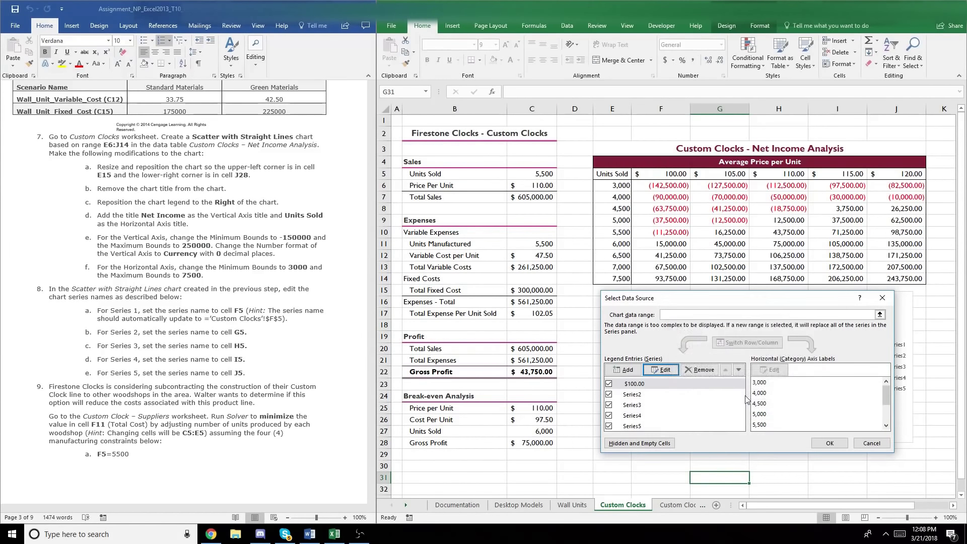
# Step: Set the name of Series2 to cell G5 of the Custom Clocks worksheet
pyautogui.click(666, 395)
pyautogui.click(663, 371)
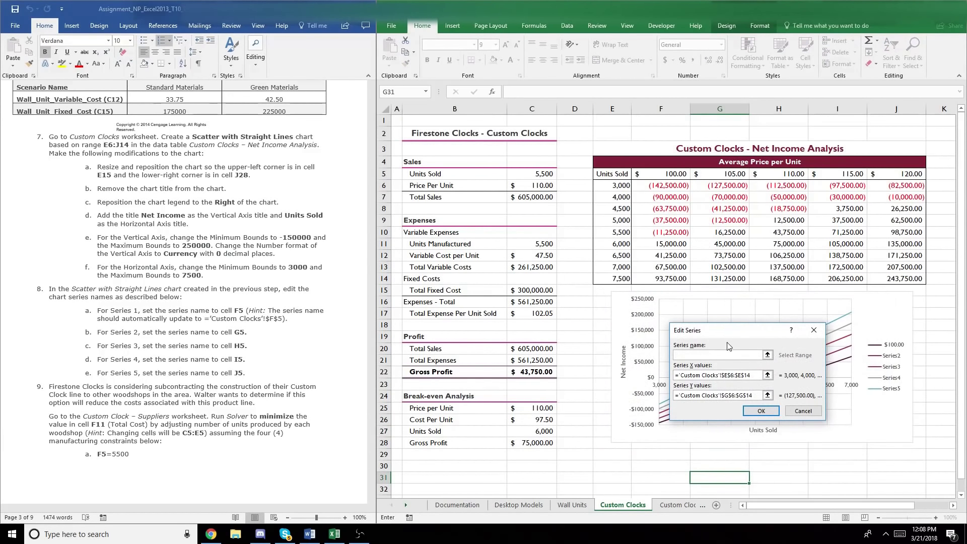
pyautogui.click(712, 180)
pyautogui.click(777, 412)
# Step: Set the name of Series3 to cell H5 of the Custom Clocks worksheet
pyautogui.click(688, 406)
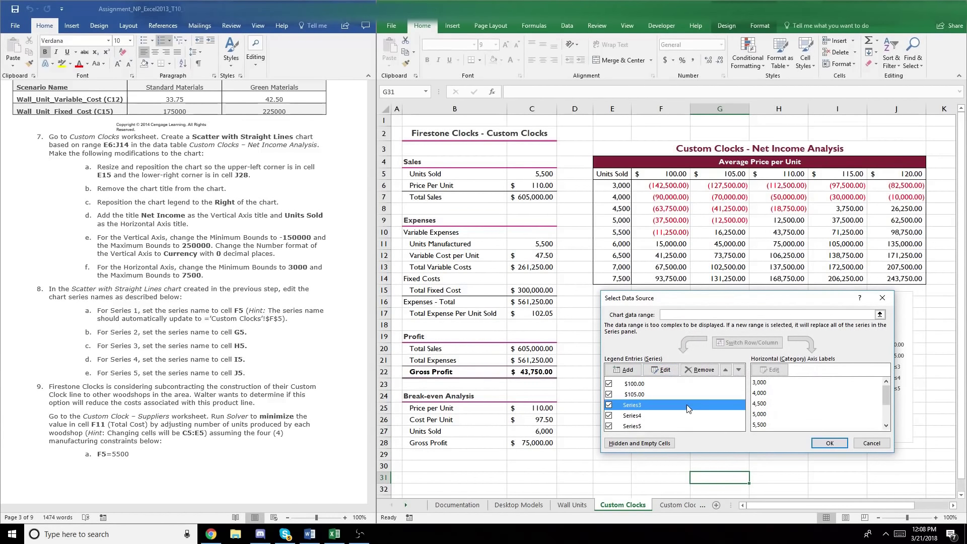
pyautogui.click(668, 373)
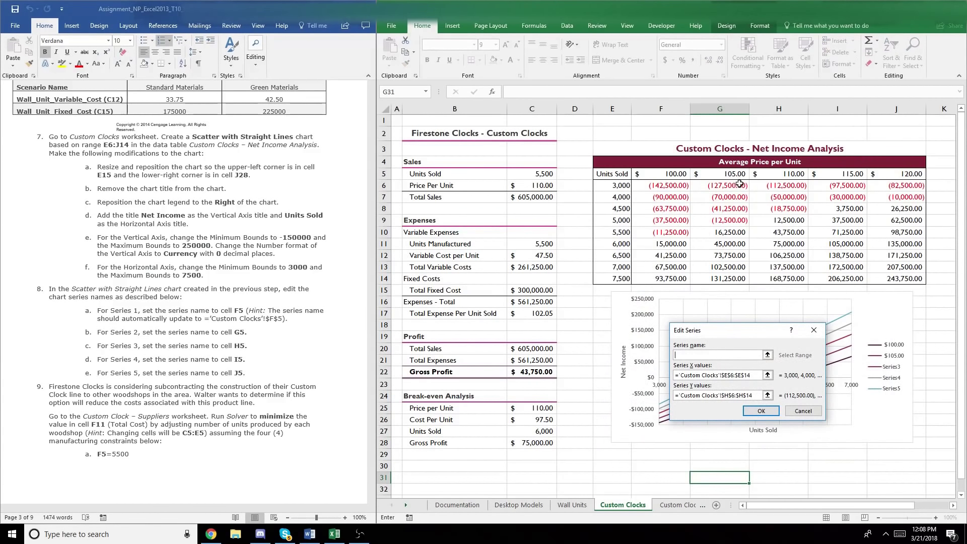
pyautogui.click(772, 176)
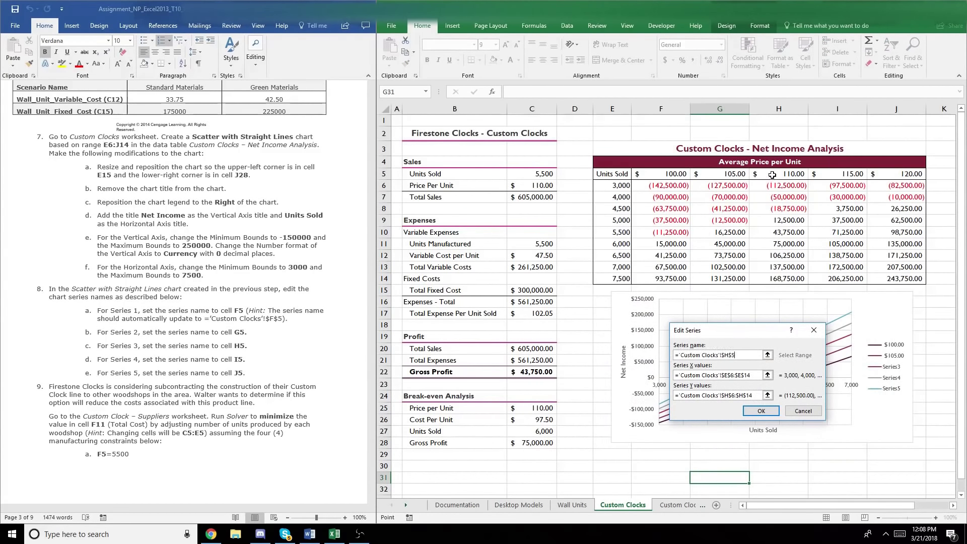
pyautogui.click(763, 411)
# Step: Set the name of Series4 to cell I5 of the Custom Clocks worksheet
pyautogui.click(633, 415)
pyautogui.click(661, 370)
pyautogui.click(830, 178)
pyautogui.click(761, 411)
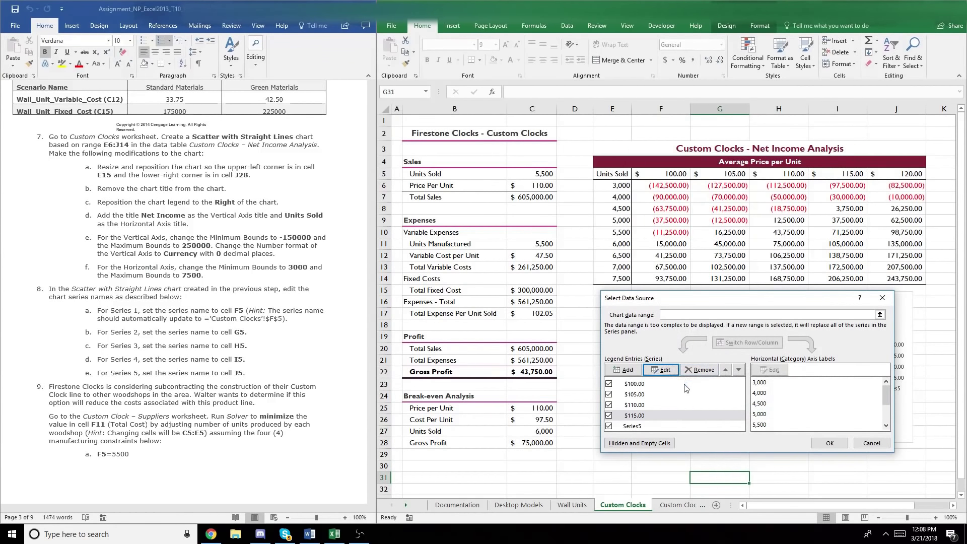
# Step: Set the name of Series5 to cell J5 of the Custom Clocks worksheet and apply the chart's data source changes
pyautogui.click(645, 426)
pyautogui.click(661, 369)
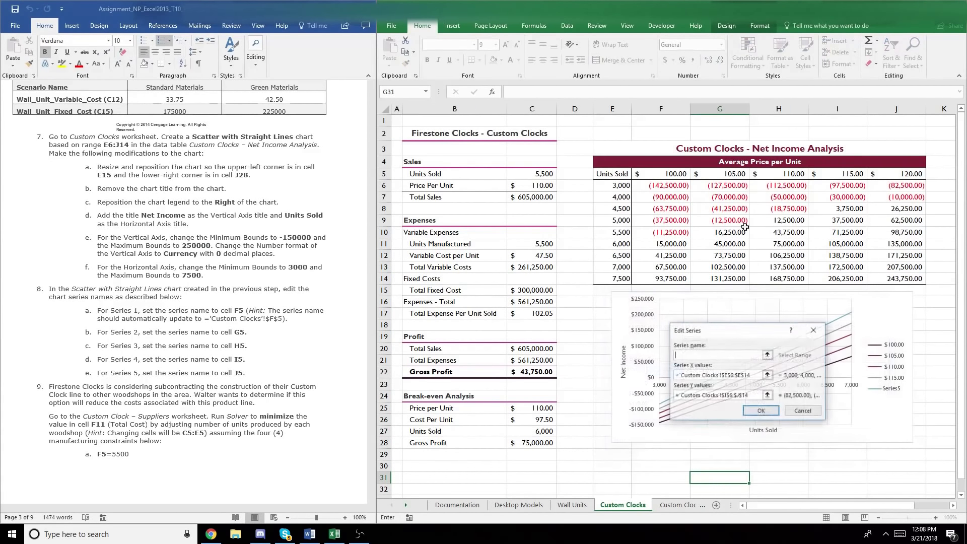
pyautogui.click(889, 176)
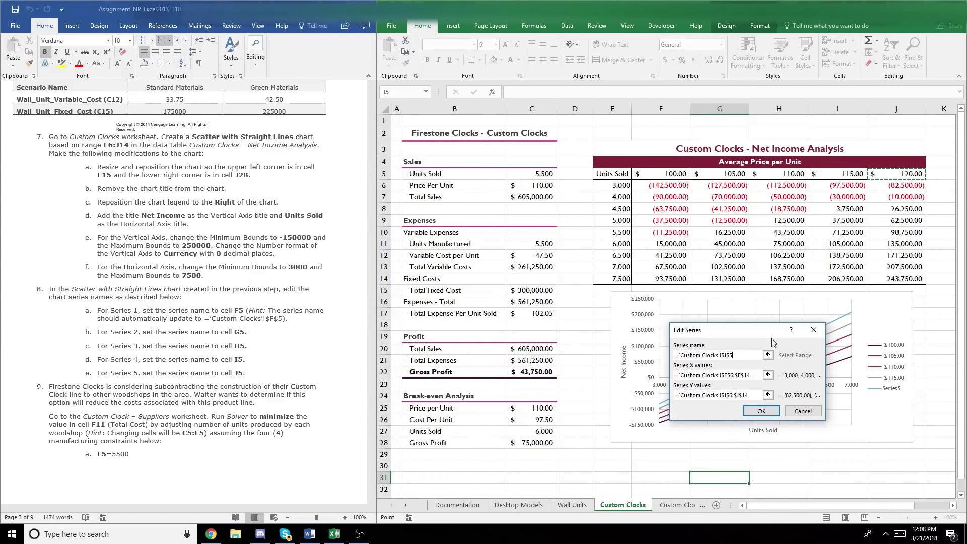
pyautogui.click(760, 411)
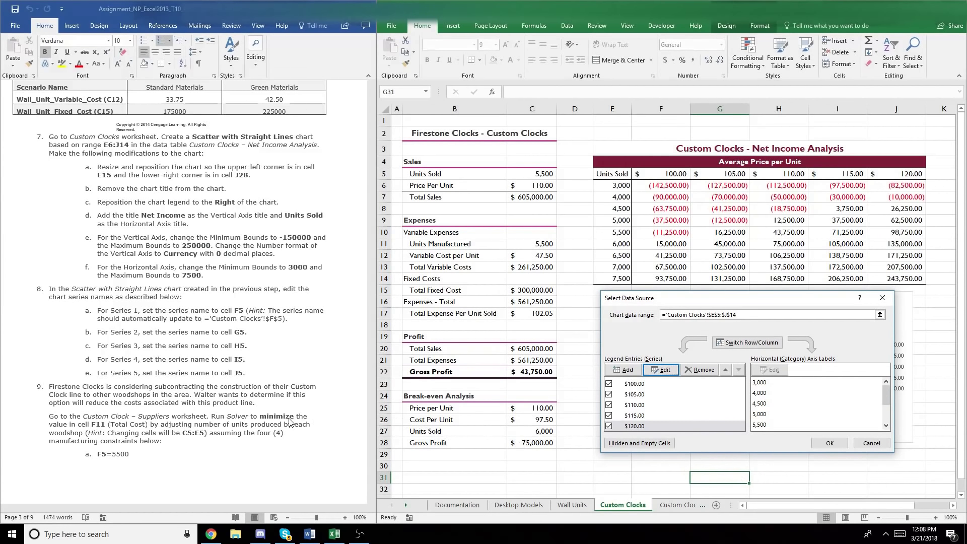
pyautogui.click(828, 443)
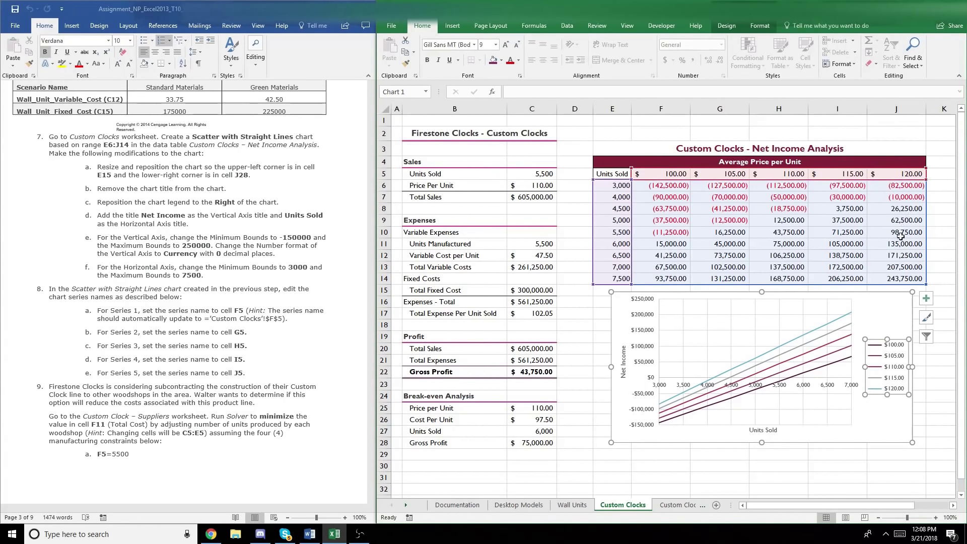
# Step: Deselect the chart, read on to instruction 9 in the assignment document, and go to the Custom Clock - Suppliers worksheet
pyautogui.click(896, 478)
pyautogui.scroll(-7, 177, 350)
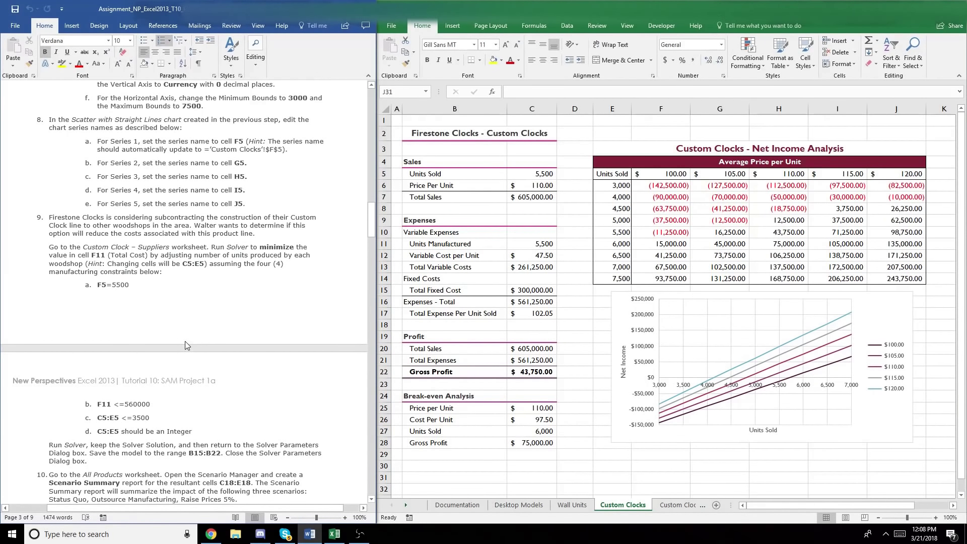
pyautogui.scroll(-1, 186, 341)
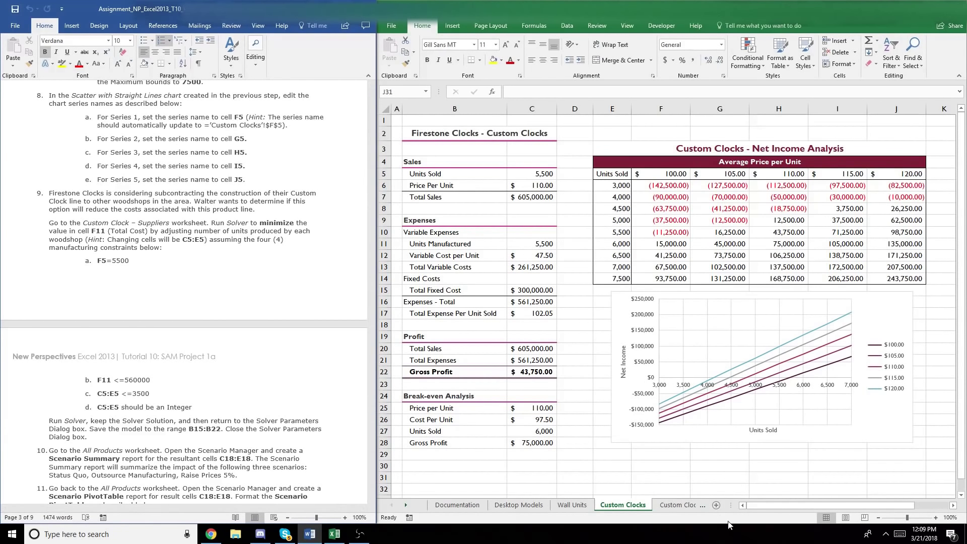
pyautogui.click(675, 504)
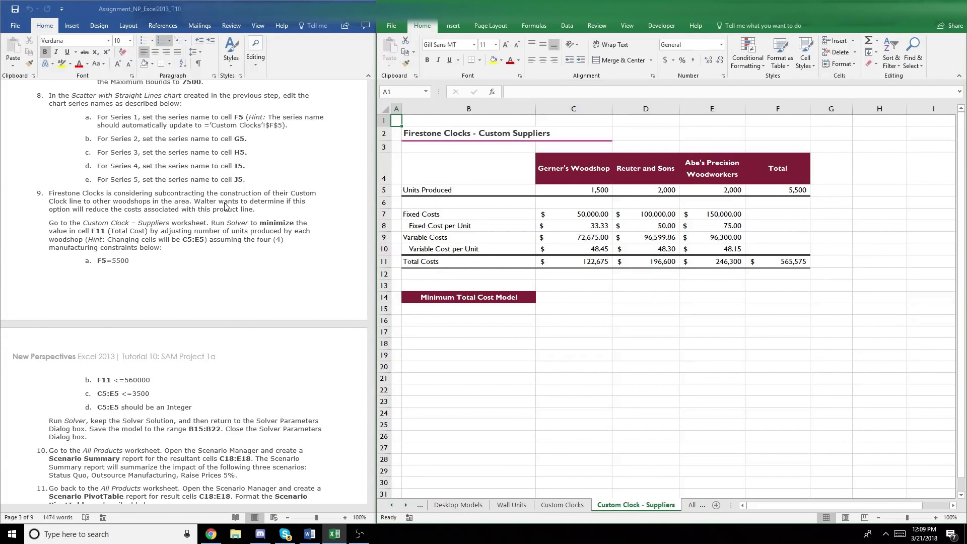
# Step: Select the total cost cell F11, open Solver, and set the optimization goal to Min
pyautogui.click(269, 216)
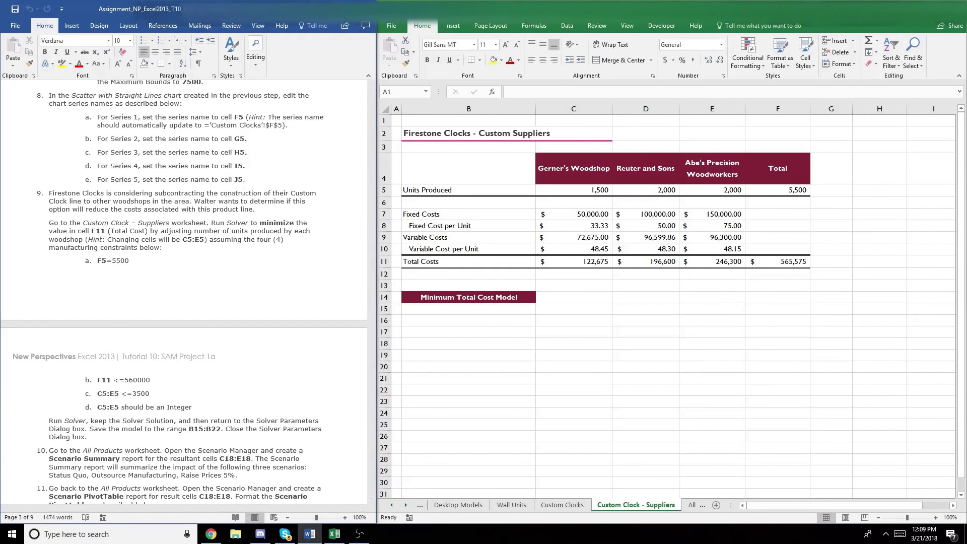
pyautogui.click(866, 259)
pyautogui.click(773, 260)
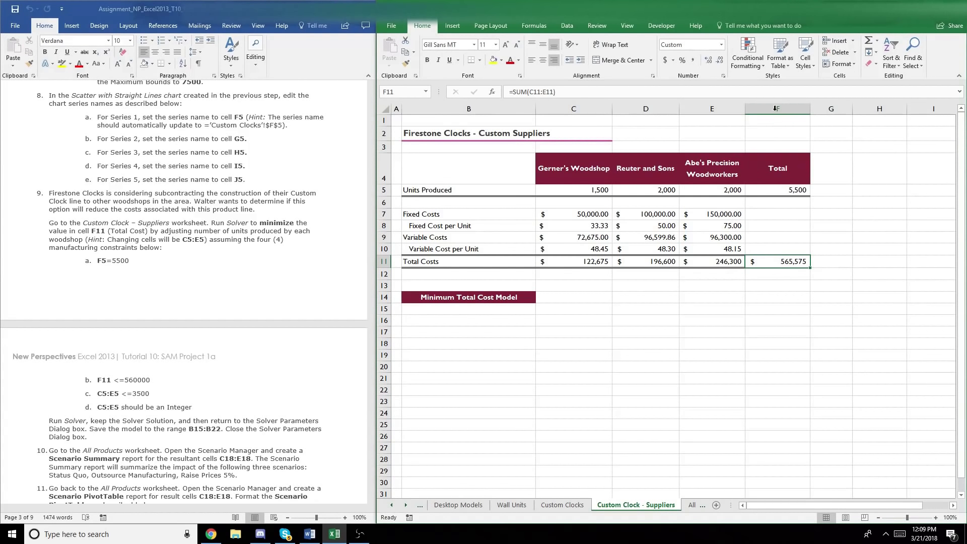
pyautogui.click(569, 25)
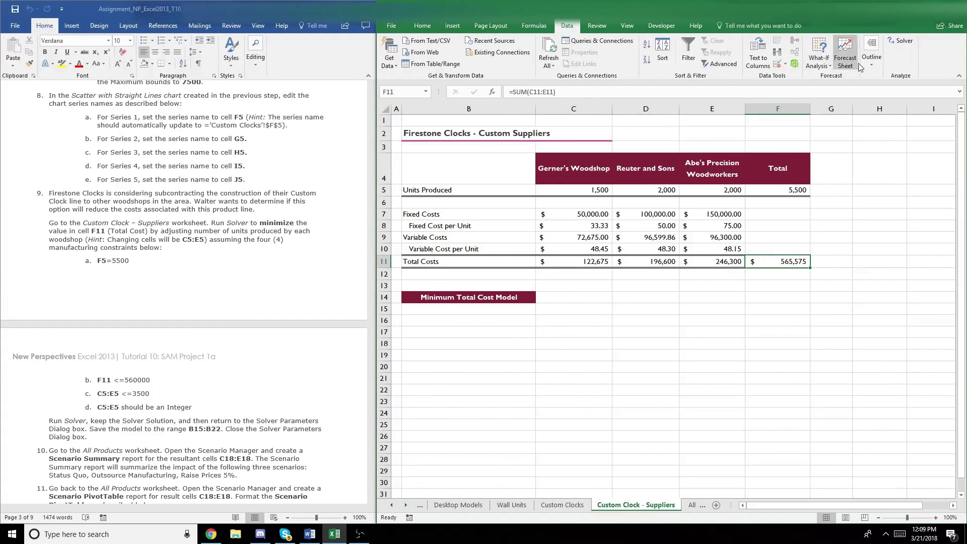
pyautogui.click(910, 40)
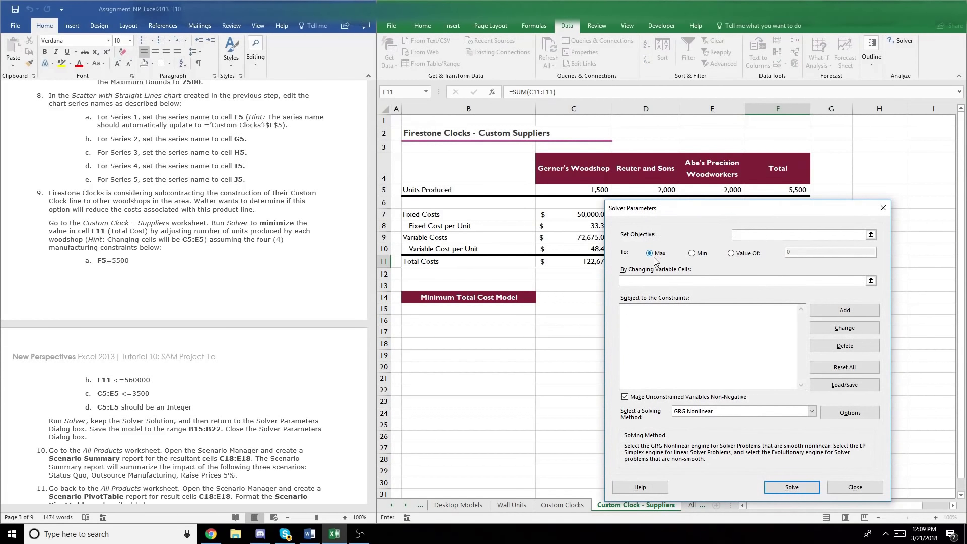
pyautogui.click(697, 256)
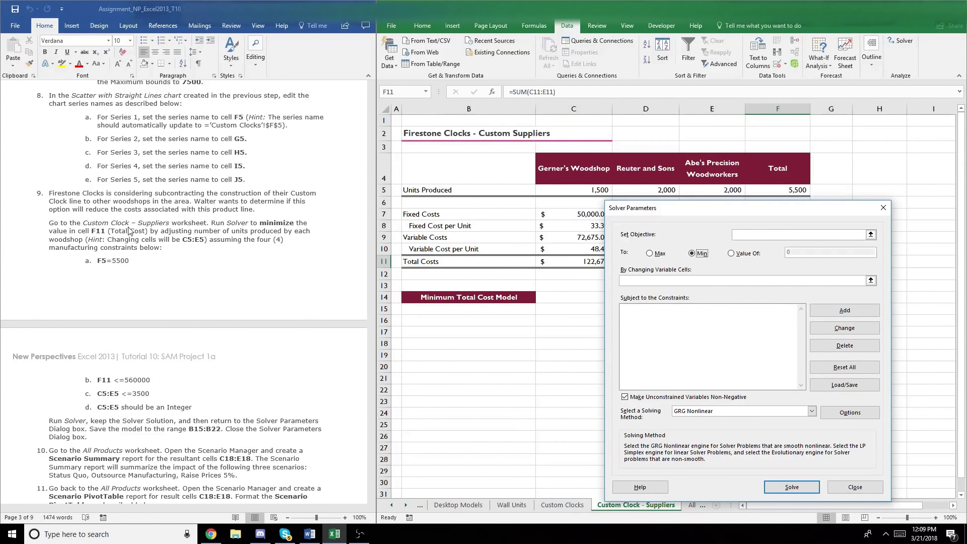
# Step: Set Solver's changing variable cells to the range C5:F5 in the Units Produced row
pyautogui.click(656, 280)
pyautogui.moveTo(672, 211); pyautogui.dragTo(673, 305)
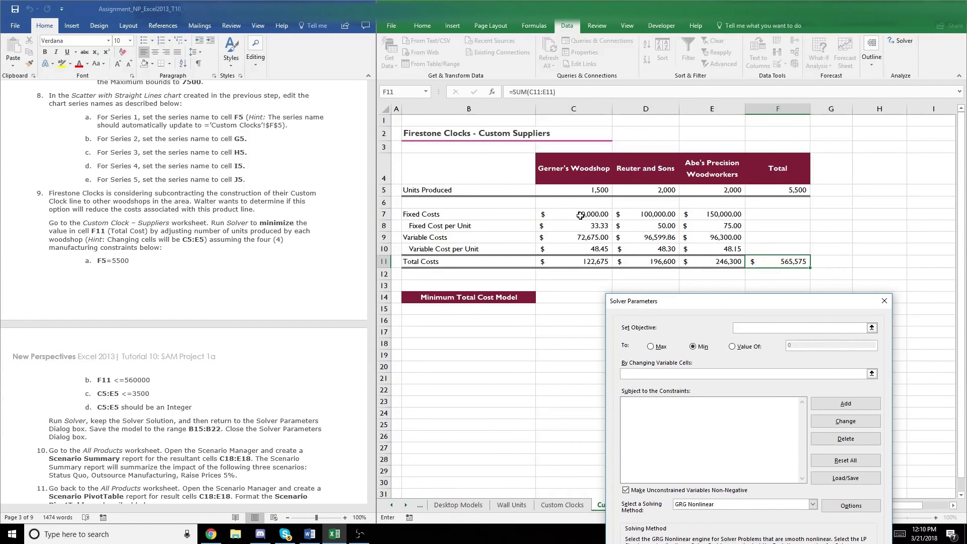
pyautogui.moveTo(582, 190); pyautogui.dragTo(767, 180)
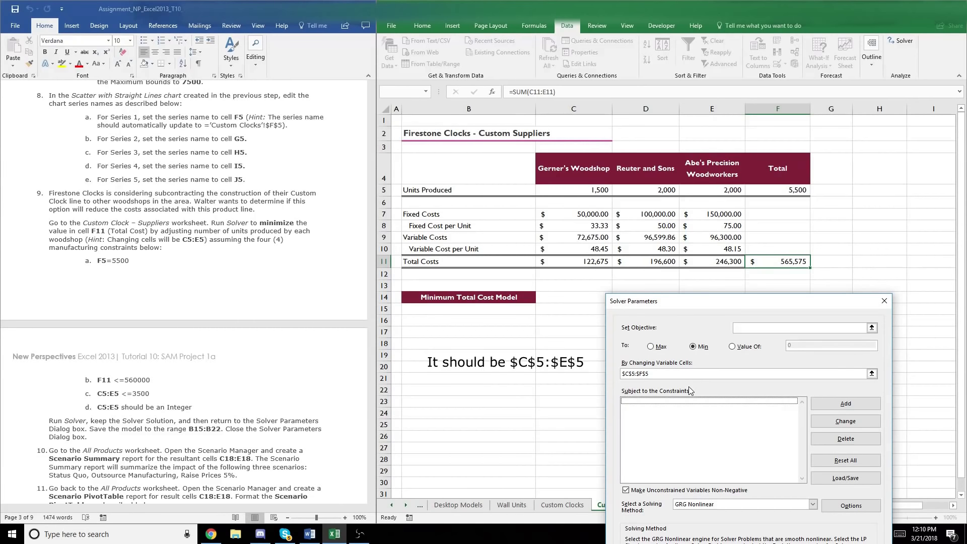
# Step: Add a Solver constraint requiring total units produced in F5 to equal 5500
pyautogui.click(831, 403)
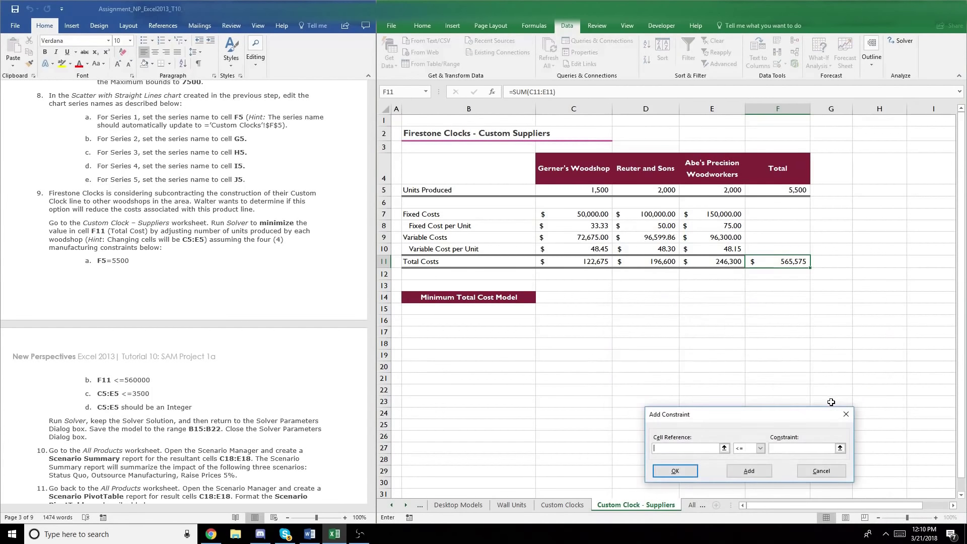
pyautogui.moveTo(692, 414); pyautogui.dragTo(620, 309)
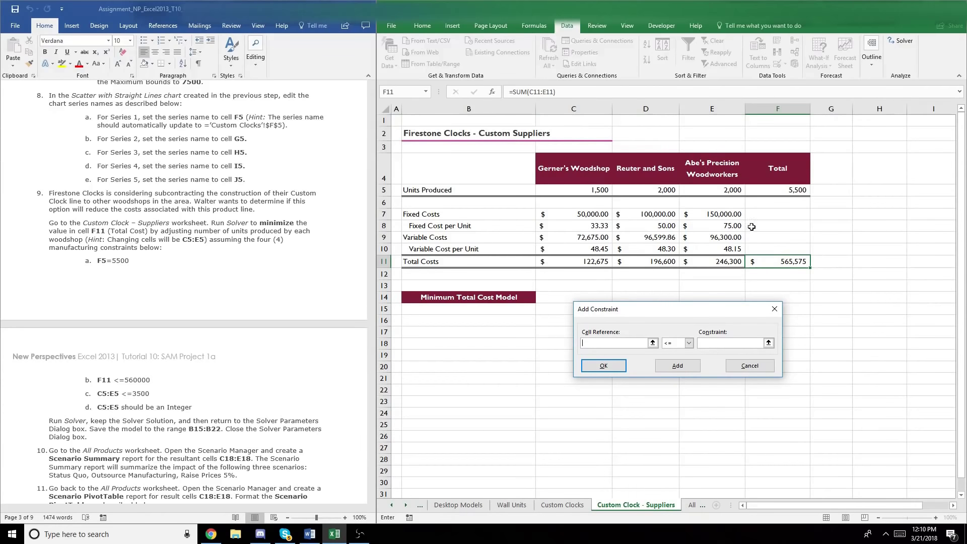
pyautogui.click(757, 192)
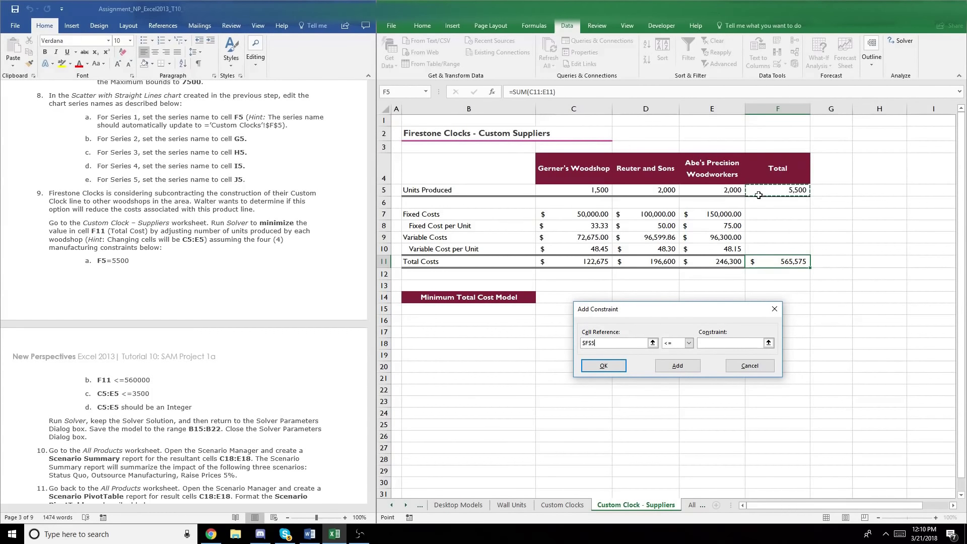
pyautogui.click(675, 348)
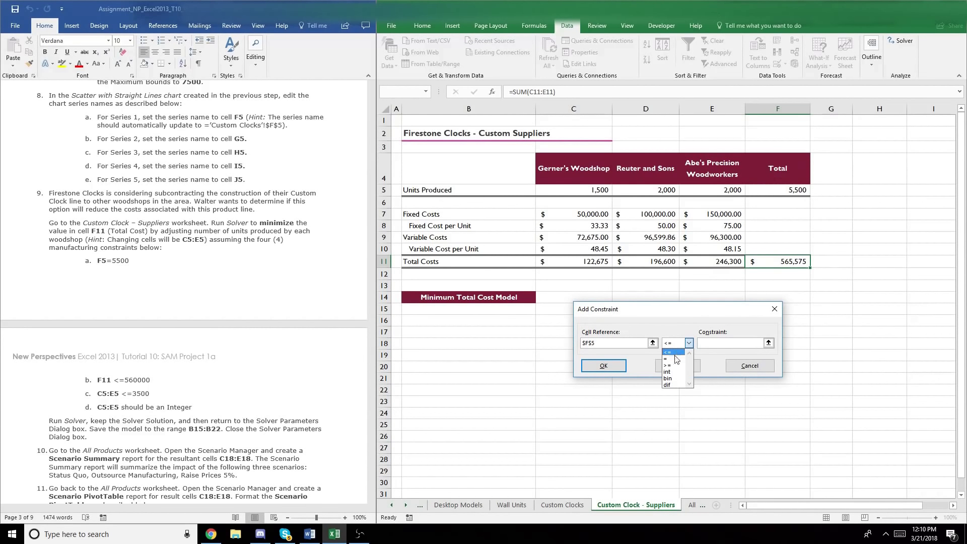
pyautogui.click(675, 360)
pyautogui.click(710, 344)
pyautogui.write('5500')
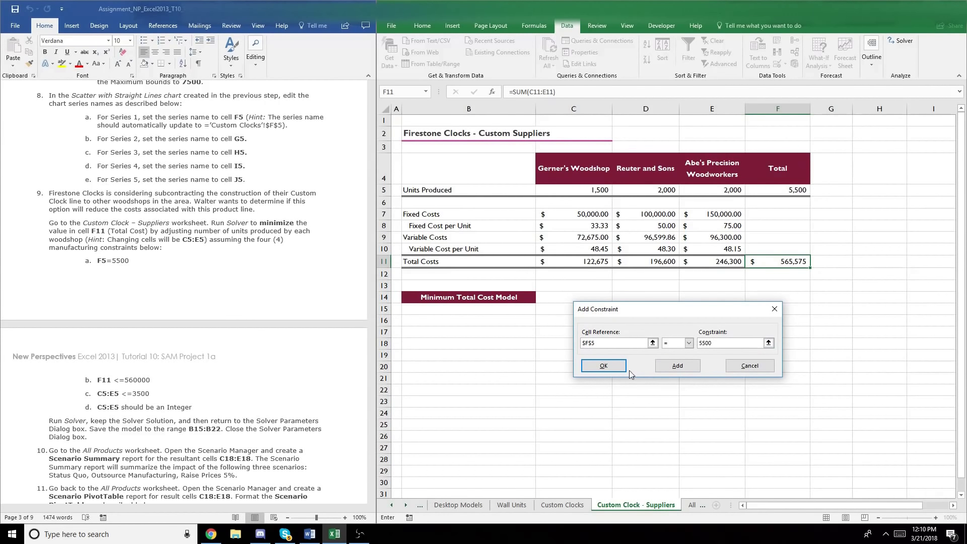
pyautogui.click(661, 368)
# Step: Add a Solver constraint limiting the total cost in F11 to <= 560000
pyautogui.click(760, 267)
pyautogui.click(717, 346)
pyautogui.click(678, 364)
# Step: Add a Solver constraint limiting the units produced in C5:E5 to <= 3500
pyautogui.moveTo(575, 182); pyautogui.dragTo(728, 188)
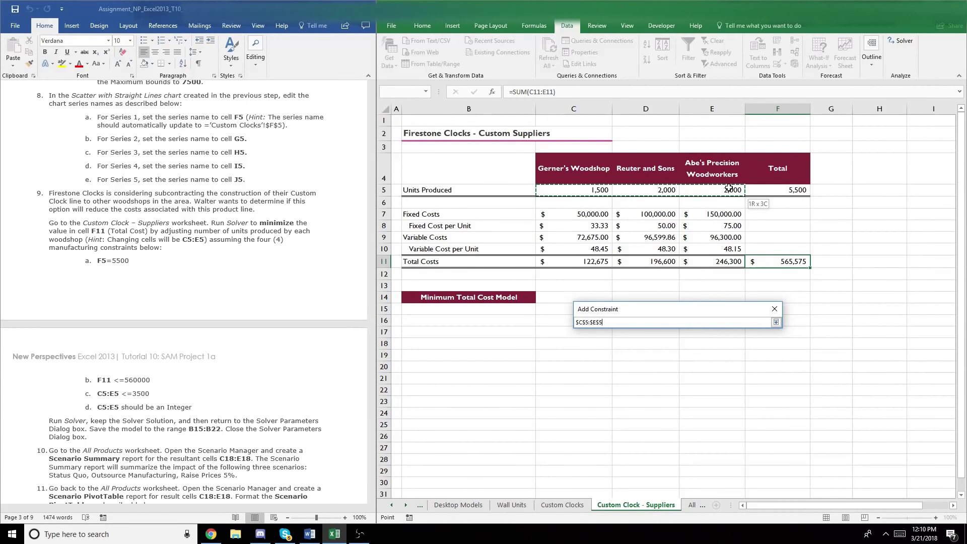
pyautogui.moveTo(729, 187); pyautogui.dragTo(728, 188)
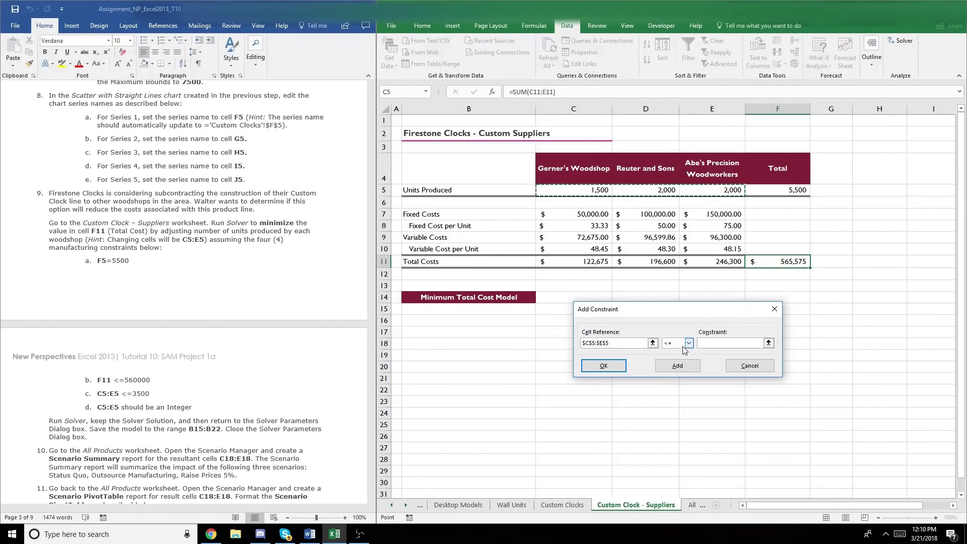
pyautogui.click(708, 342)
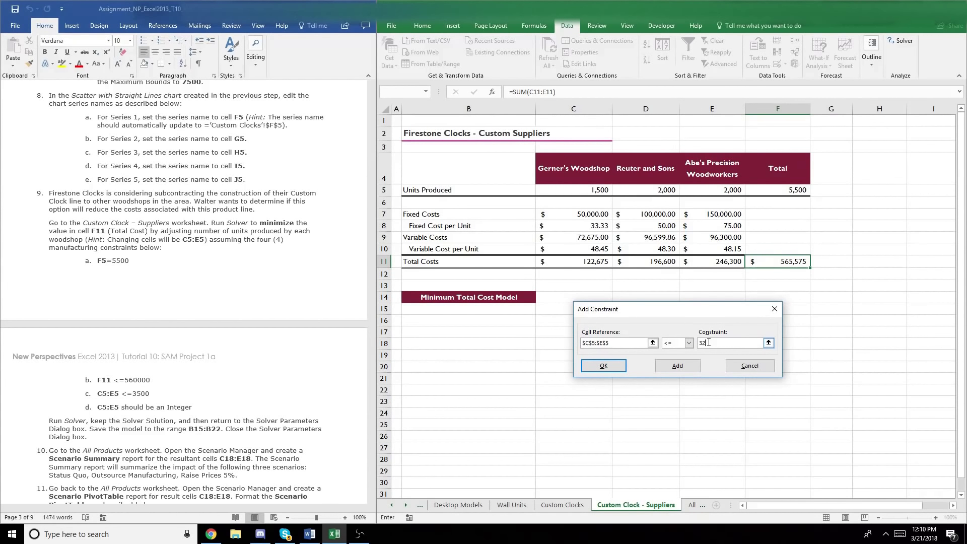
pyautogui.write('32')
pyautogui.press('BackSpace')
pyautogui.scroll(-2, 137, 400)
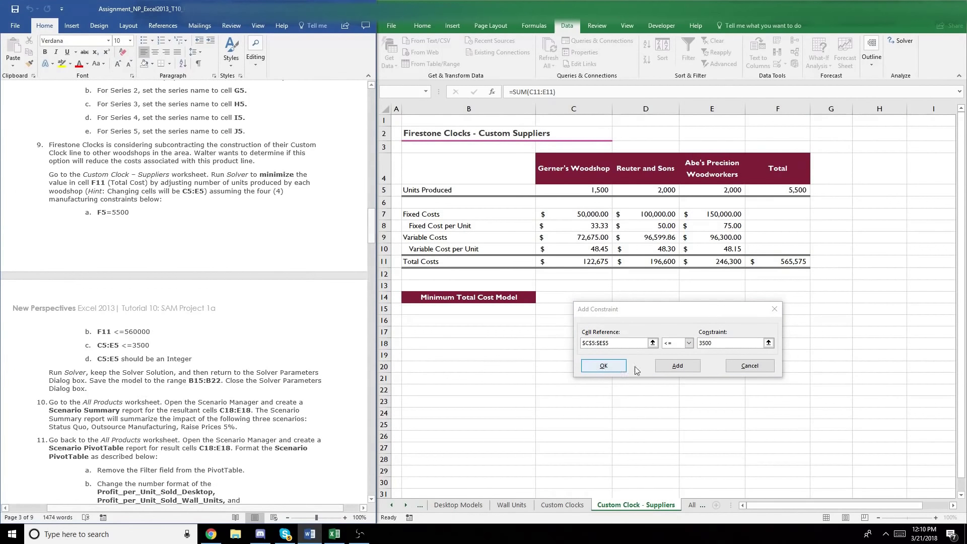
pyautogui.click(676, 366)
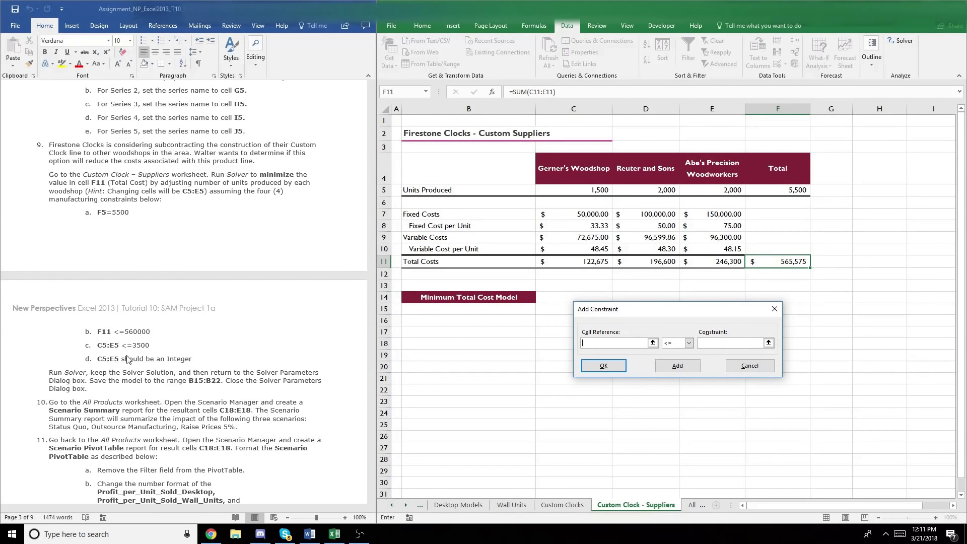
# Step: Add a Solver constraint requiring C5:E5 to be integers (int) and return to the Solver parameters
pyautogui.moveTo(596, 188); pyautogui.dragTo(688, 187)
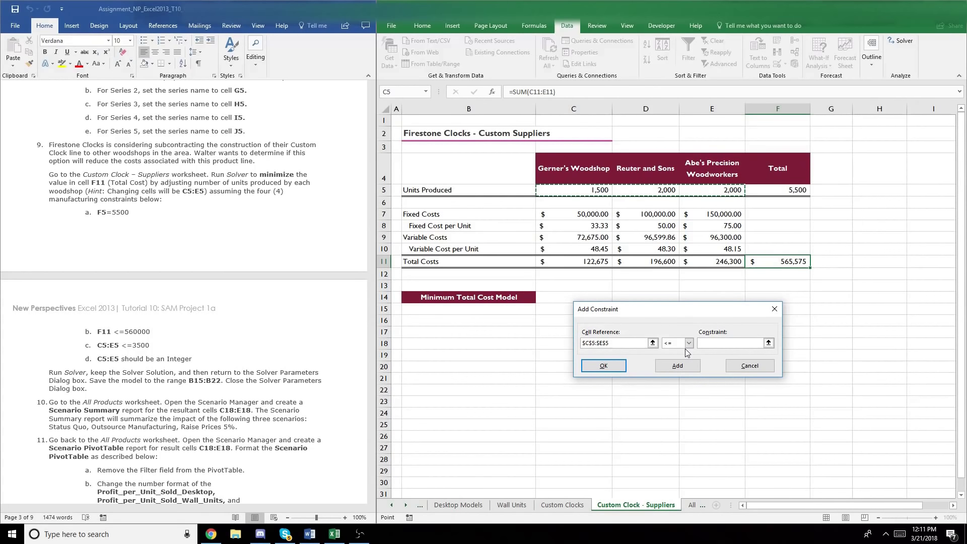
pyautogui.click(688, 343)
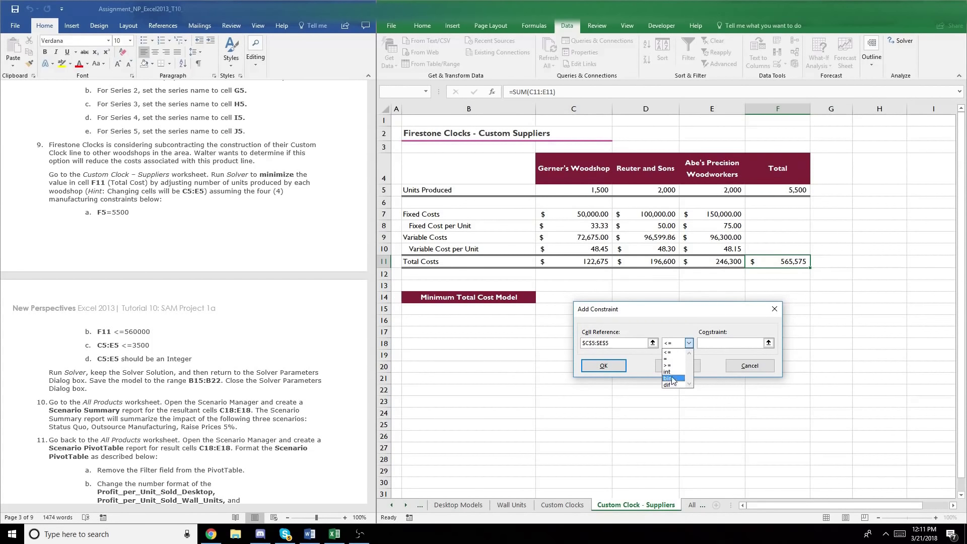
pyautogui.click(670, 371)
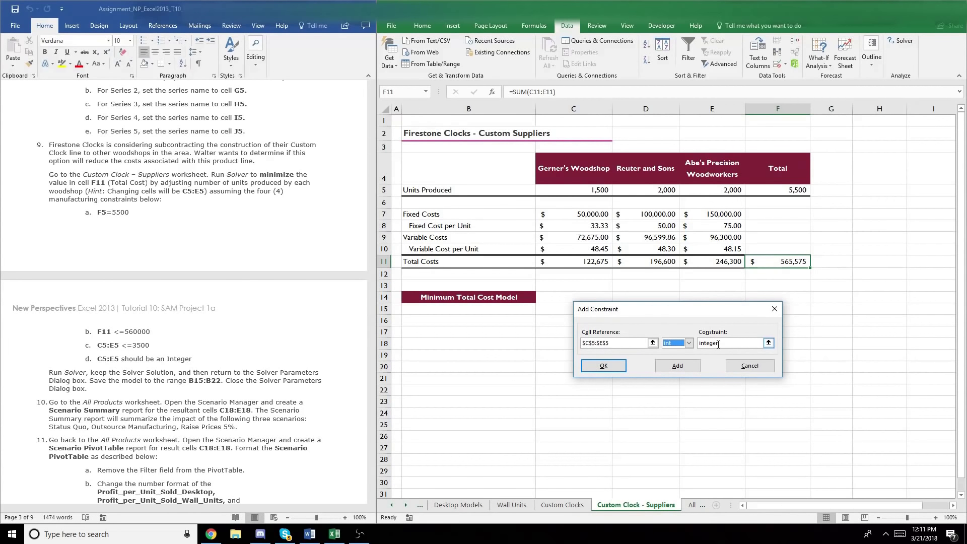
pyautogui.click(620, 368)
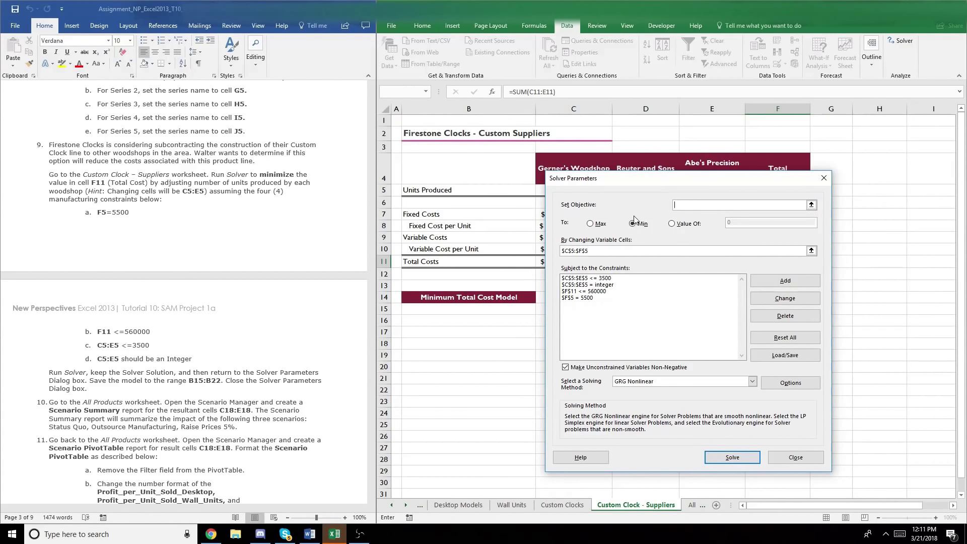
# Step: Check instruction 9 in the assignment document and set Solver's objective to the total cost cell F11
pyautogui.moveTo(654, 178); pyautogui.dragTo(644, 287)
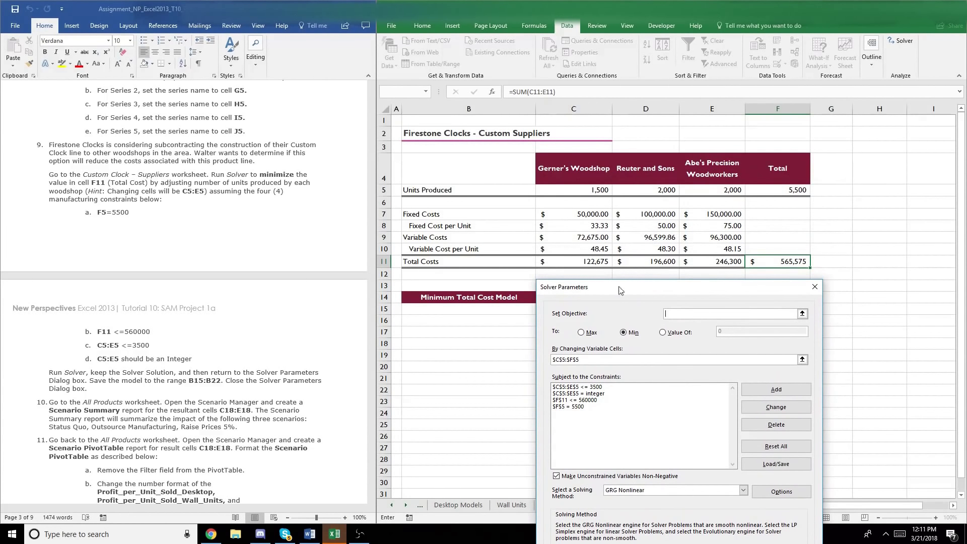
pyautogui.click(243, 267)
pyautogui.scroll(1, 244, 267)
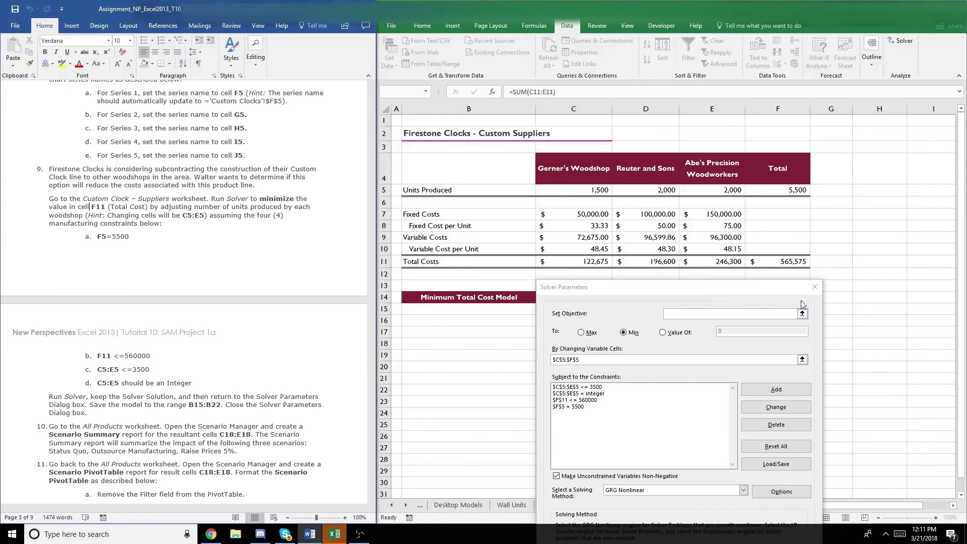
pyautogui.click(770, 263)
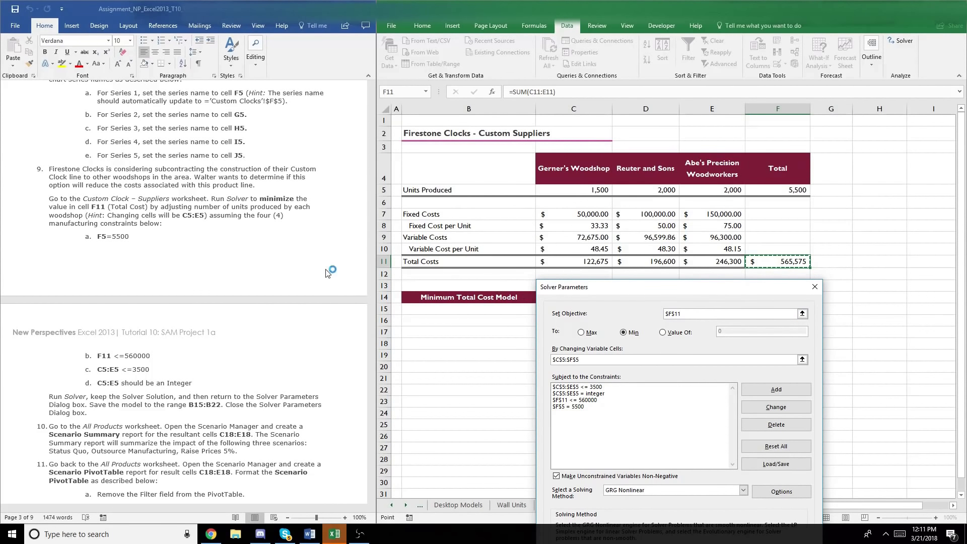
# Step: Check the remaining Solver instructions, run Solver, and keep its solution with the return to the Solver Parameters dialog enabled
pyautogui.moveTo(628, 299); pyautogui.dragTo(572, 147)
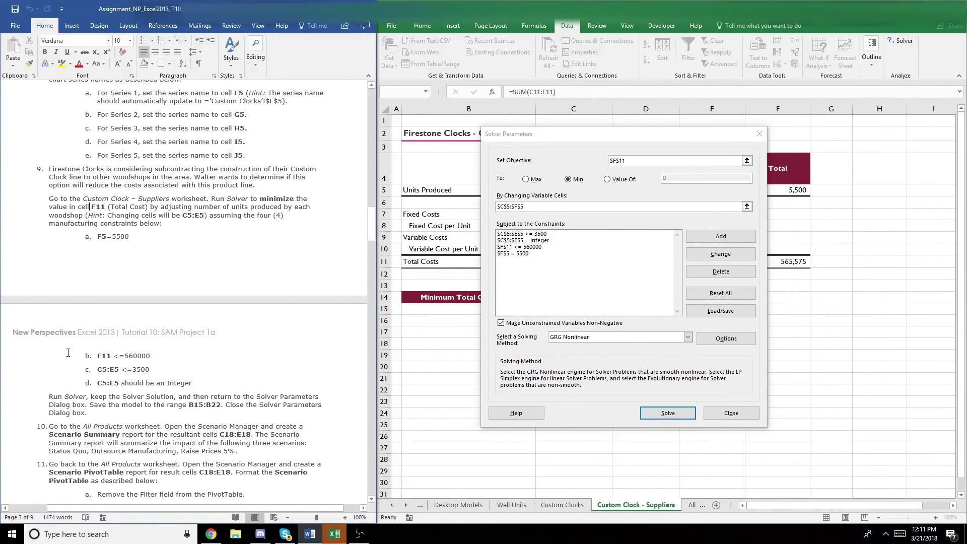
pyautogui.scroll(-5, 68, 352)
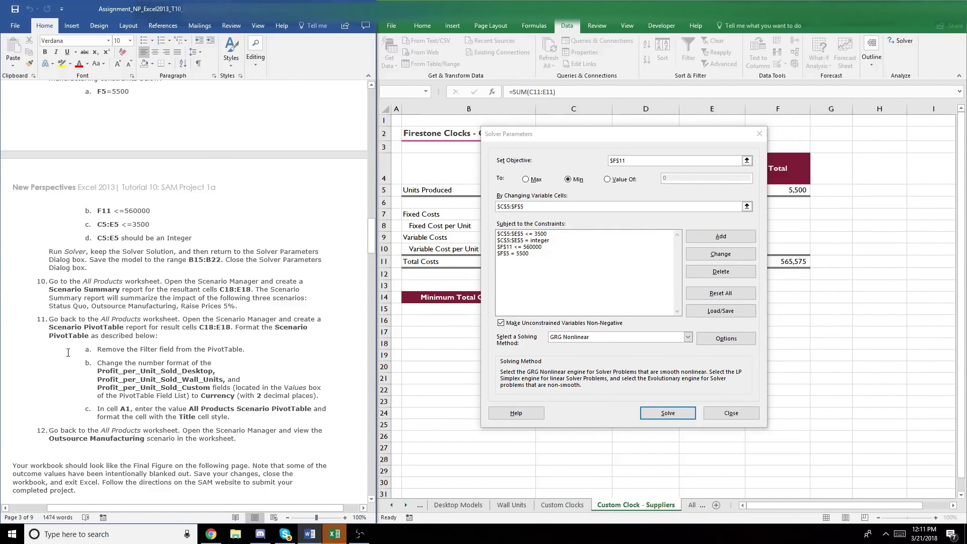
pyautogui.moveTo(154, 251); pyautogui.dragTo(88, 262)
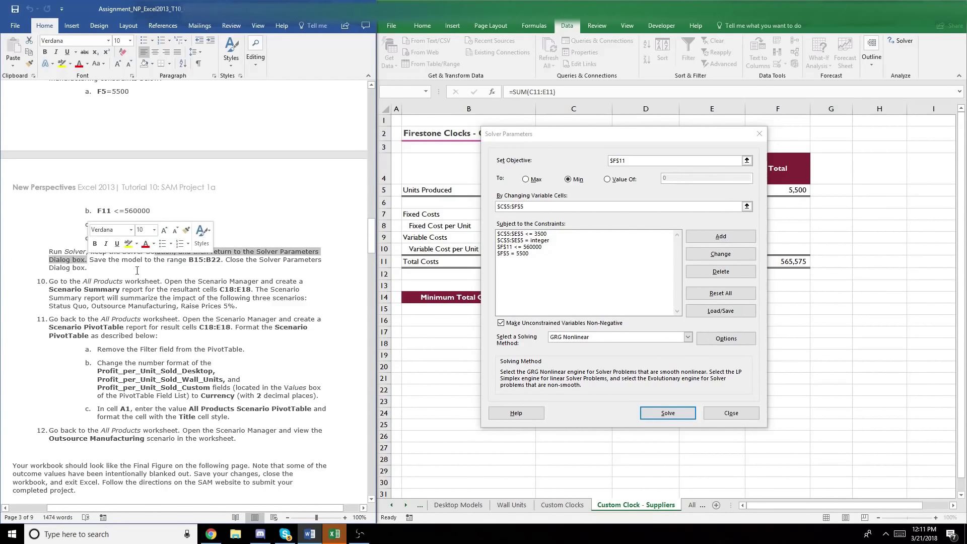
pyautogui.click(669, 415)
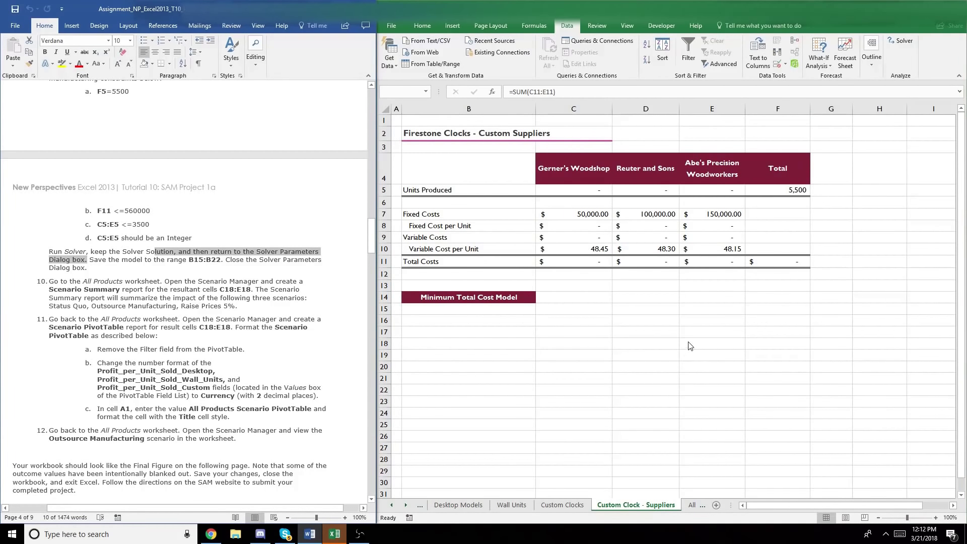
pyautogui.moveTo(623, 176); pyautogui.dragTo(642, 303)
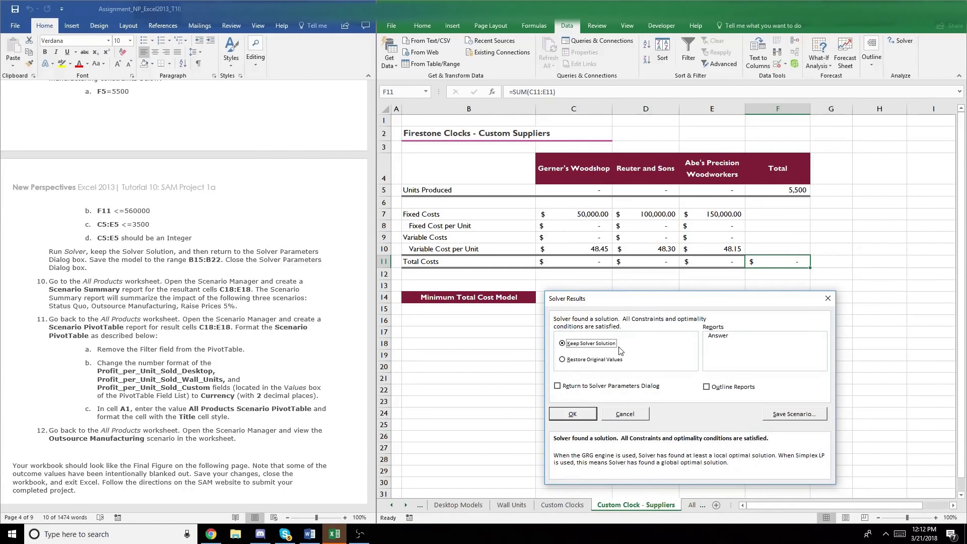
pyautogui.click(585, 386)
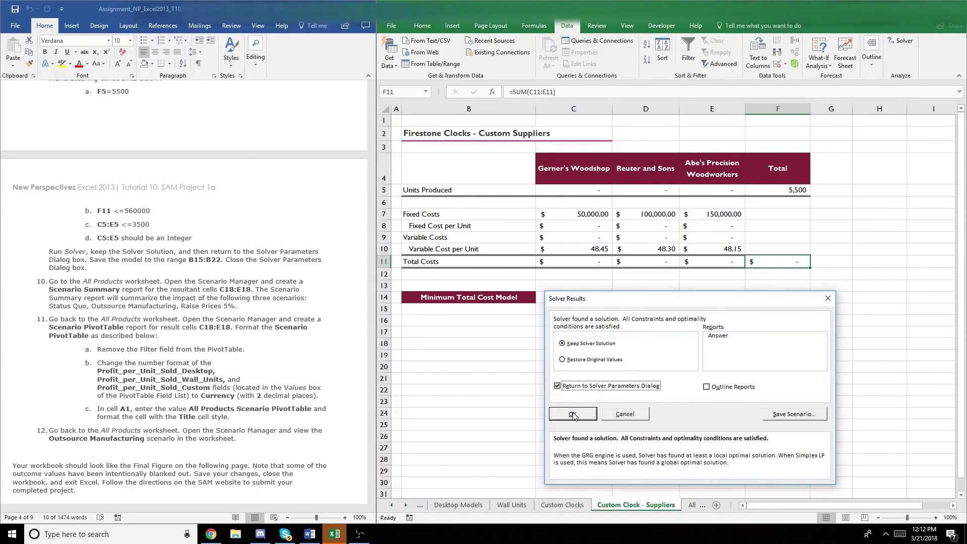
# Step: Save the Solver result as a scenario named 22 and accept the solution to return to the Solver parameters
pyautogui.click(796, 418)
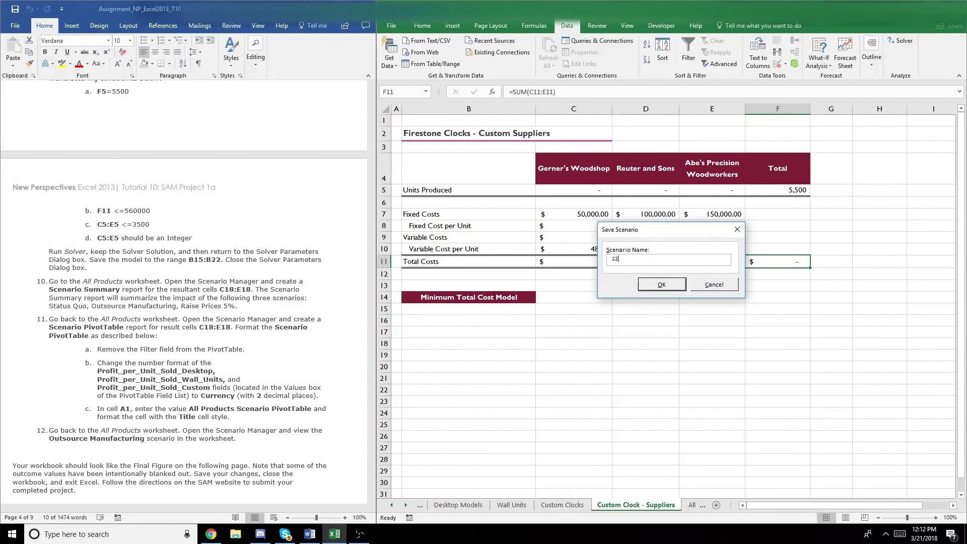
pyautogui.click(662, 285)
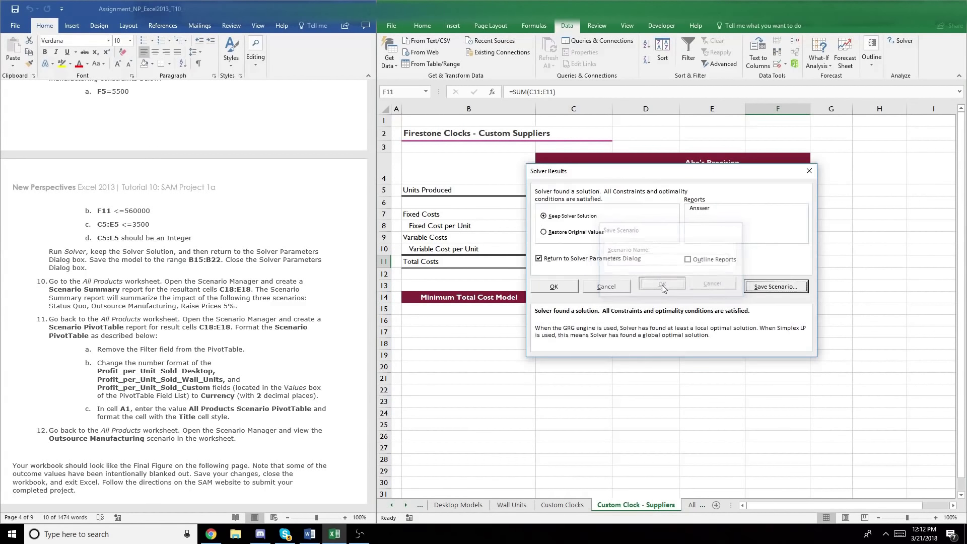
pyautogui.click(564, 287)
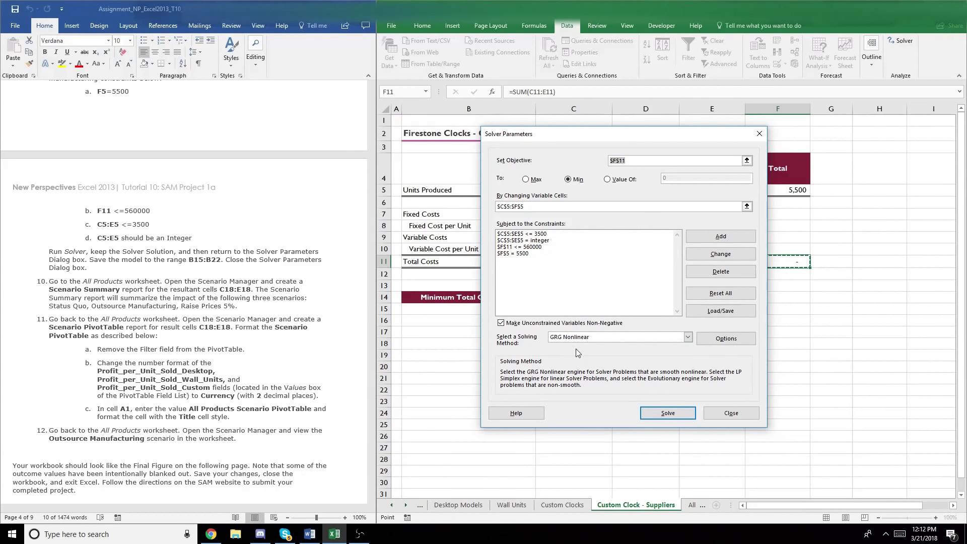
# Step: Save the Solver model to the range B15:B22 under Minimum Total Cost Model and close Solver
pyautogui.click(719, 313)
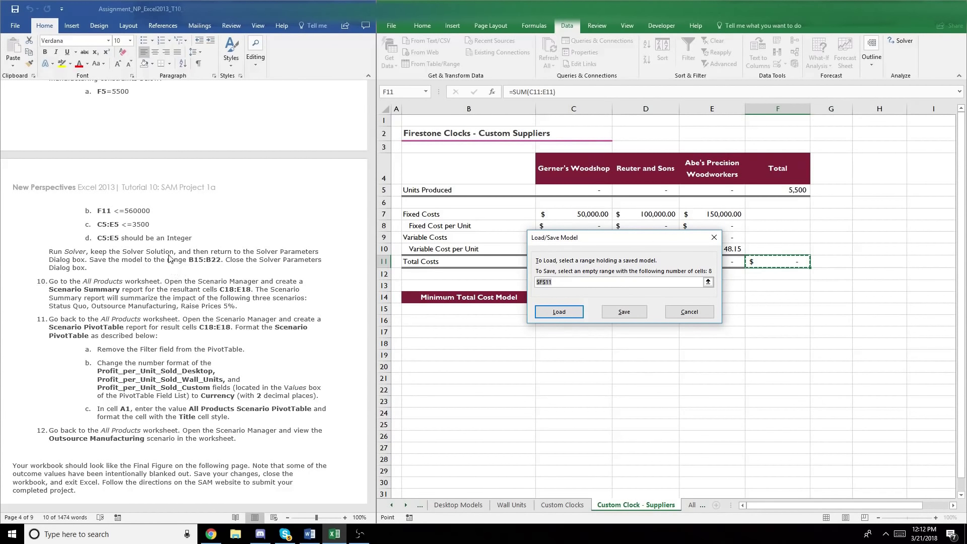
pyautogui.click(442, 309)
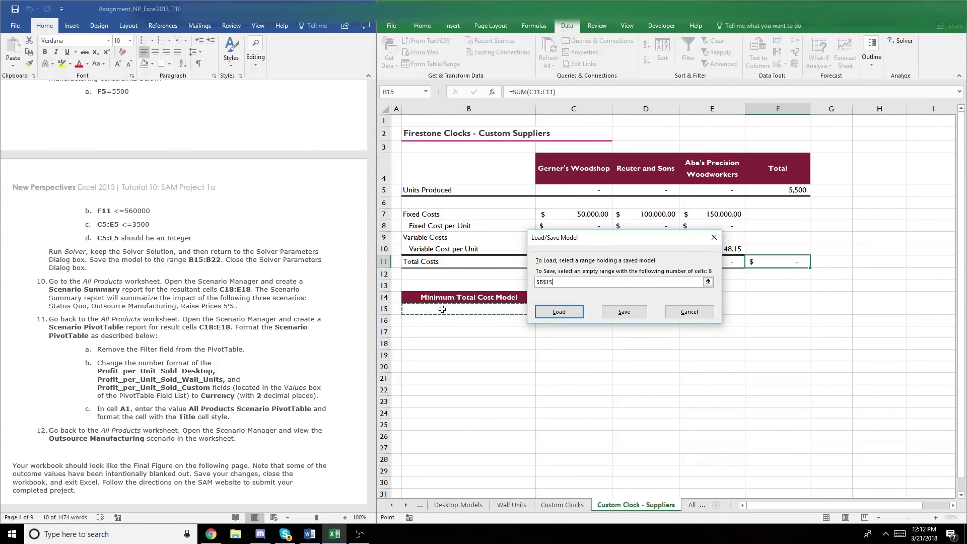
pyautogui.moveTo(439, 309); pyautogui.dragTo(439, 395)
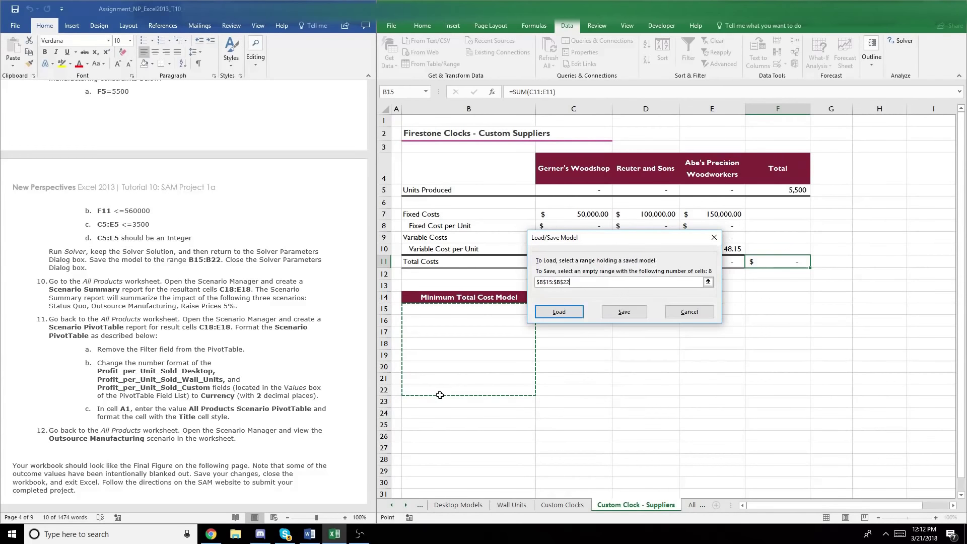
pyautogui.click(613, 314)
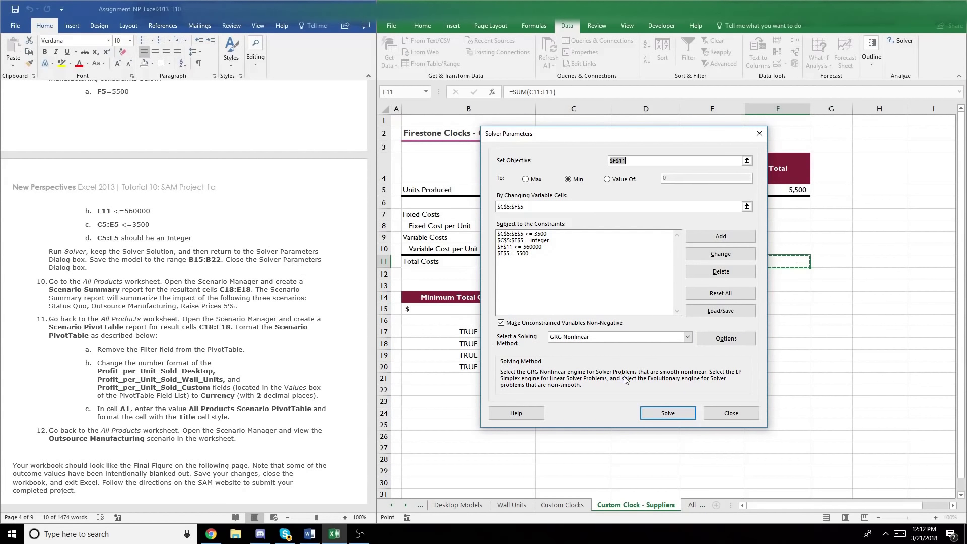
pyautogui.click(721, 416)
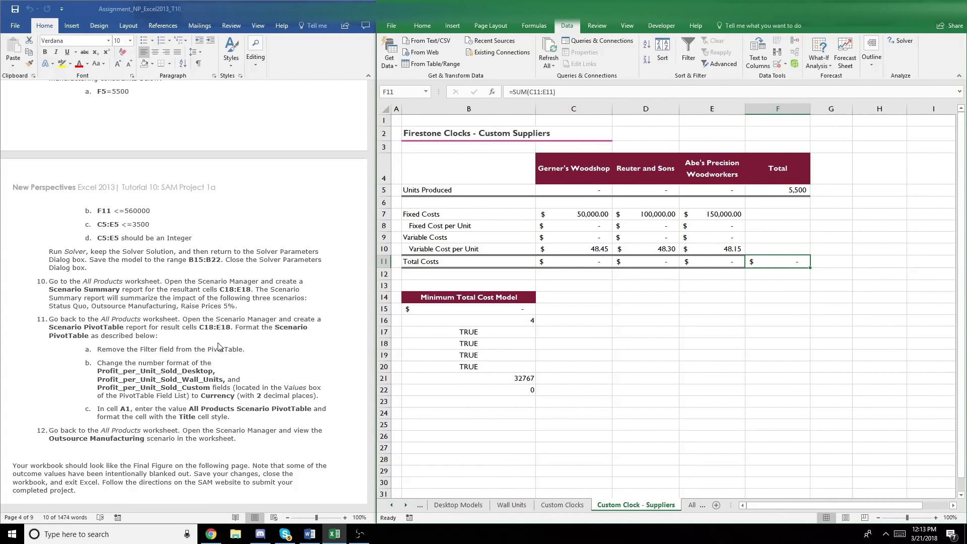
# Step: Go to the All Products worksheet and check instruction 10 for the Scenario Summary report's result cells
pyautogui.moveTo(155, 251); pyautogui.dragTo(87, 260)
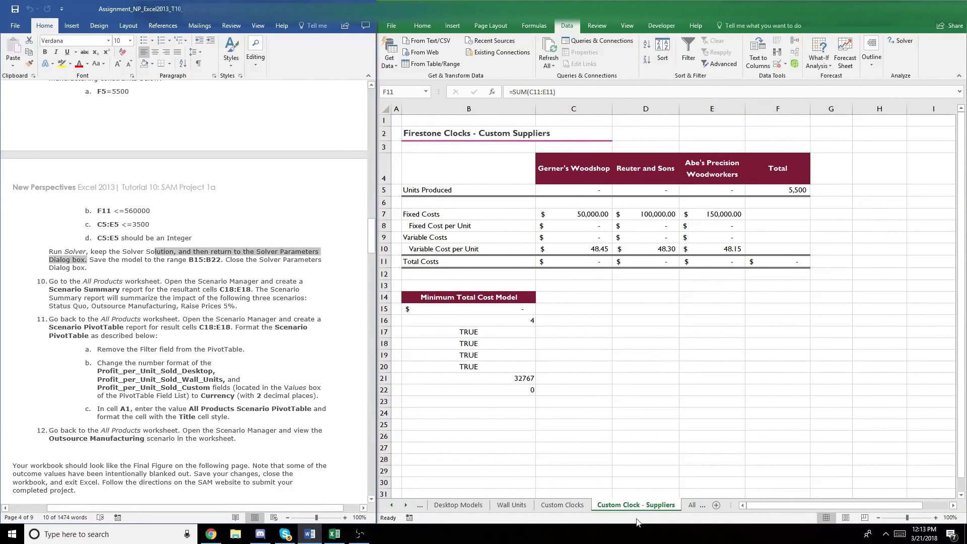
pyautogui.click(697, 509)
pyautogui.click(692, 504)
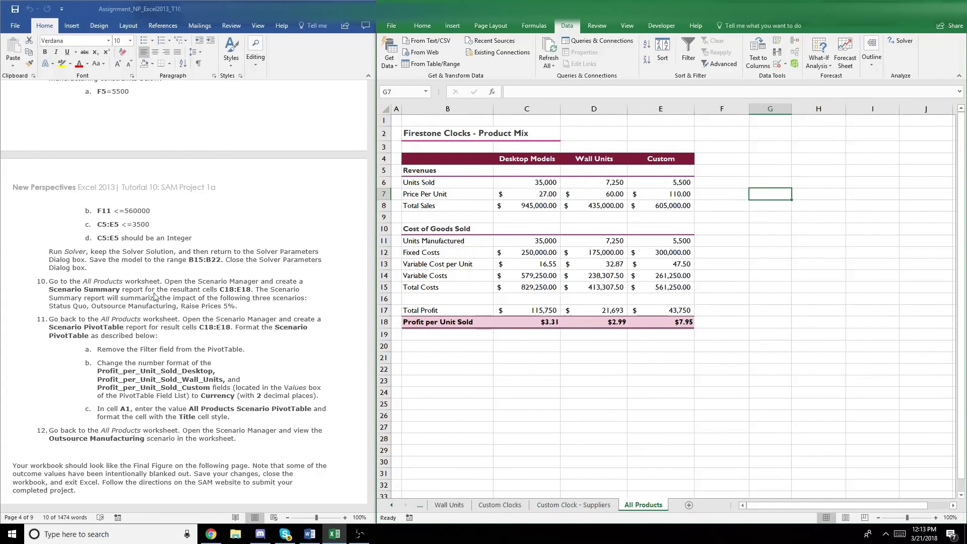
pyautogui.click(228, 289)
pyautogui.doubleClick(224, 282)
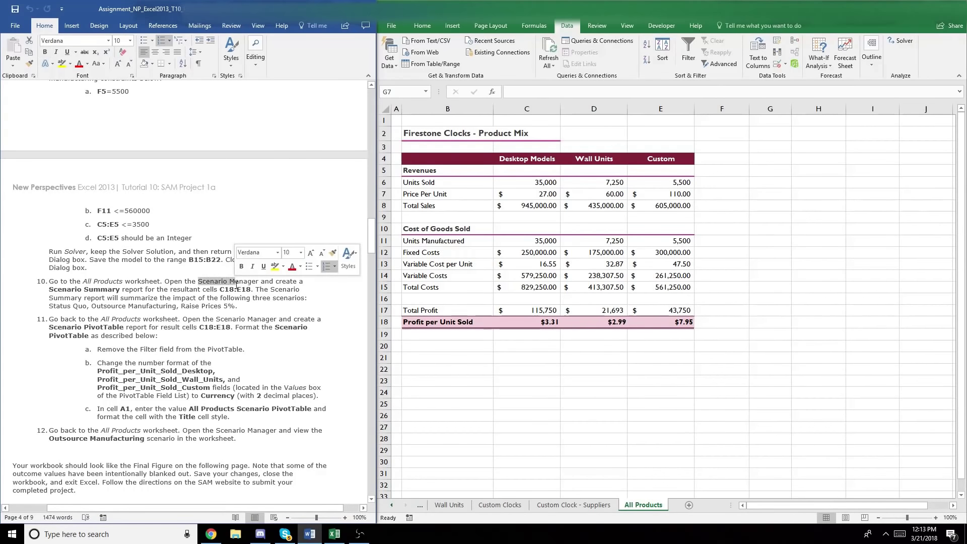
pyautogui.click(242, 290)
pyautogui.moveTo(253, 287); pyautogui.dragTo(221, 289)
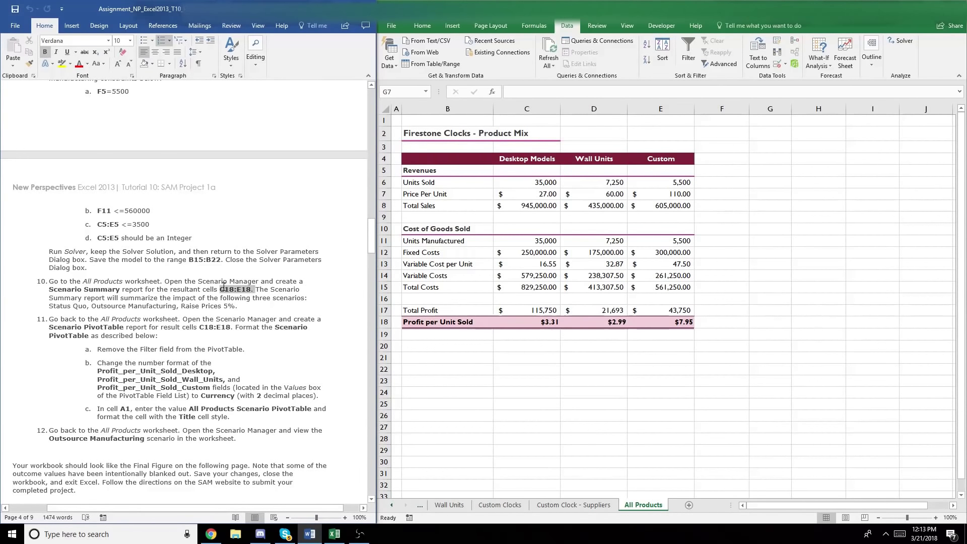
# Step: Create a Scenario Summary report for the profit-per-unit result cells C18:E18 and return to the All Products worksheet
pyautogui.click(579, 151)
pyautogui.moveTo(531, 320); pyautogui.dragTo(670, 322)
pyautogui.click(830, 65)
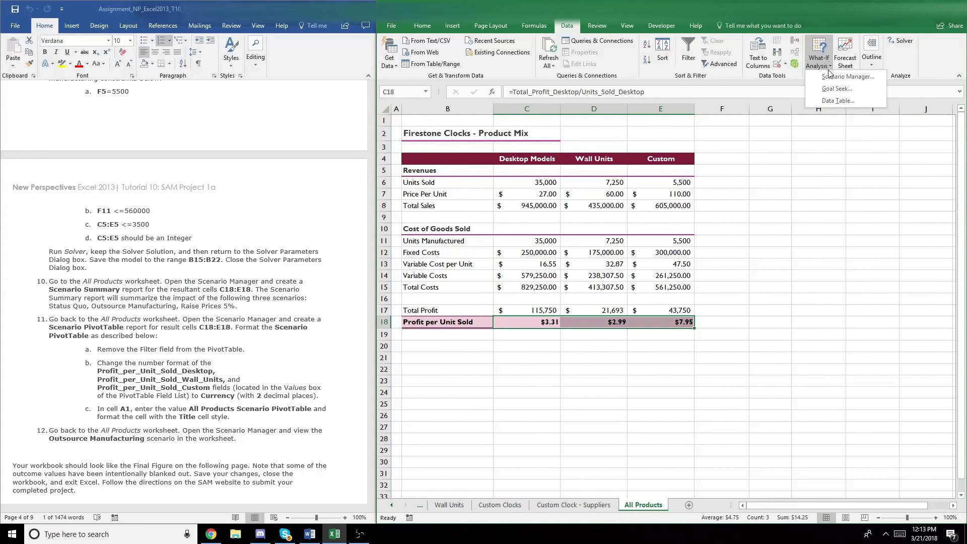
pyautogui.click(830, 79)
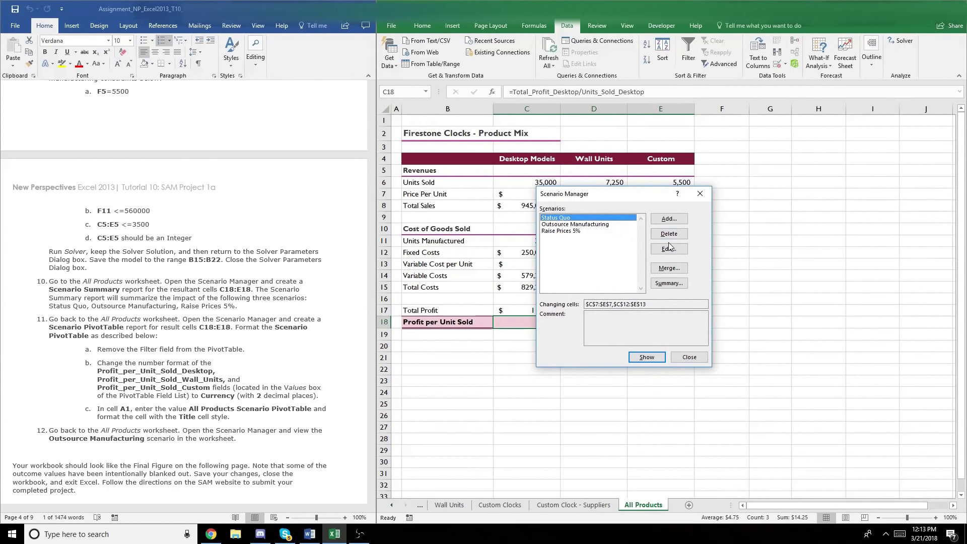
pyautogui.click(668, 283)
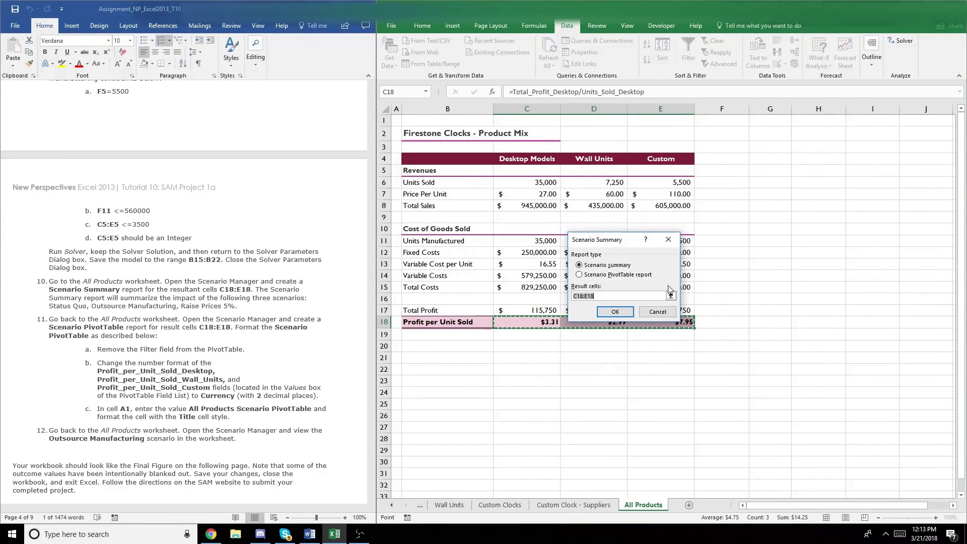
pyautogui.click(615, 310)
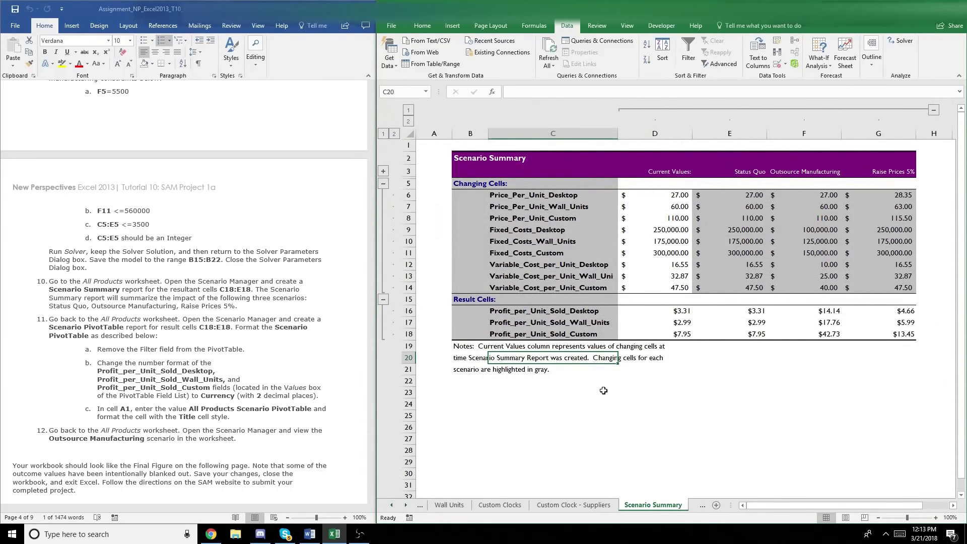
pyautogui.hotkey('ctrl', 'pagedown')
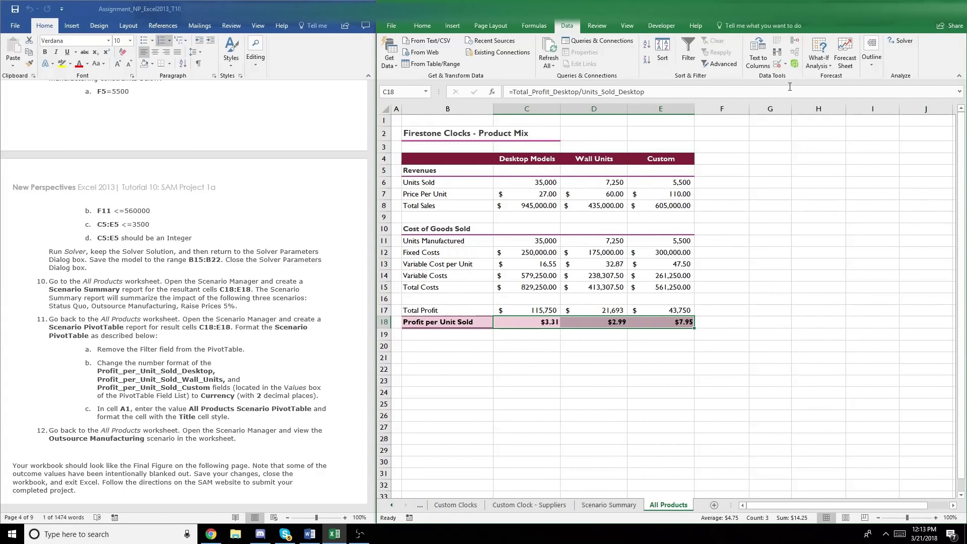
pyautogui.click(818, 61)
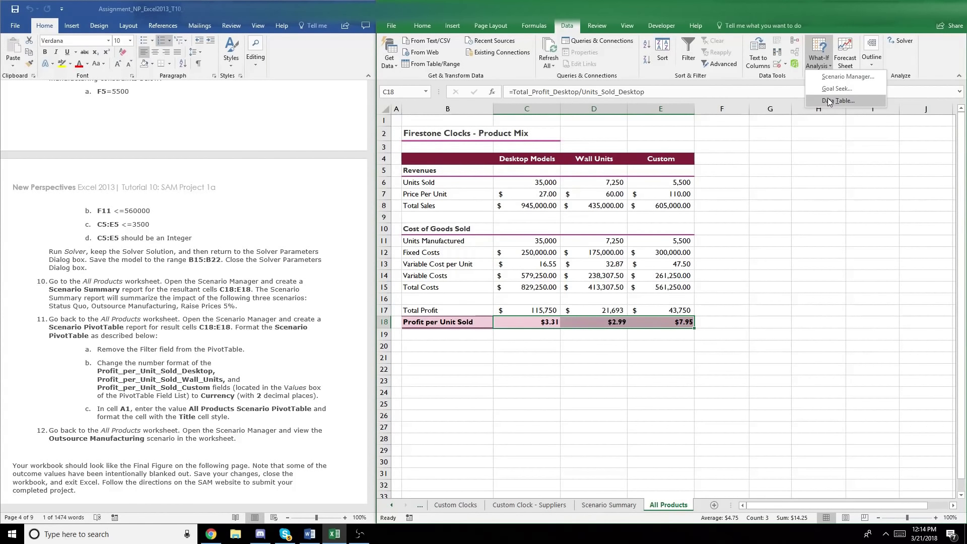
pyautogui.click(828, 100)
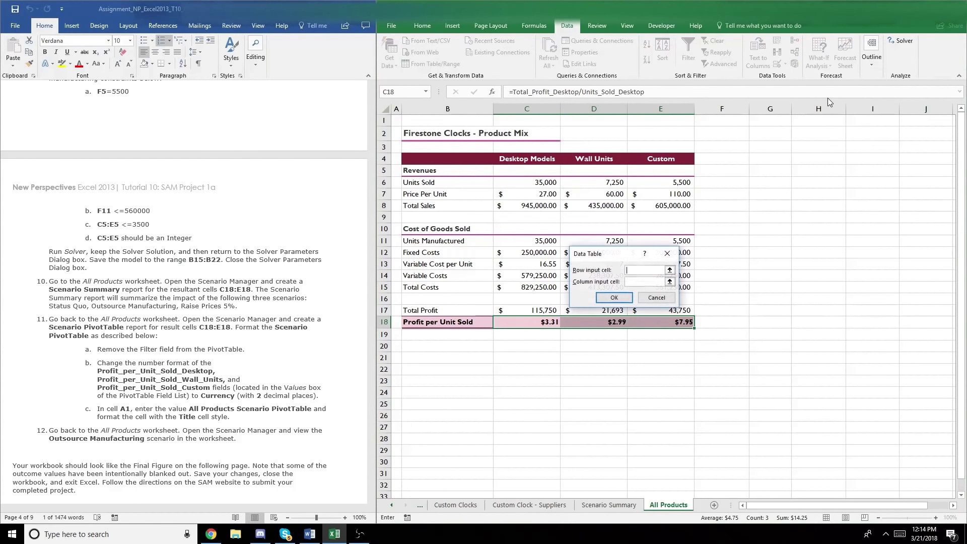
pyautogui.click(667, 254)
# Step: Create a Scenario PivotTable report for result cells C18:E18 and remove the filter field from the PivotTable
pyautogui.click(829, 59)
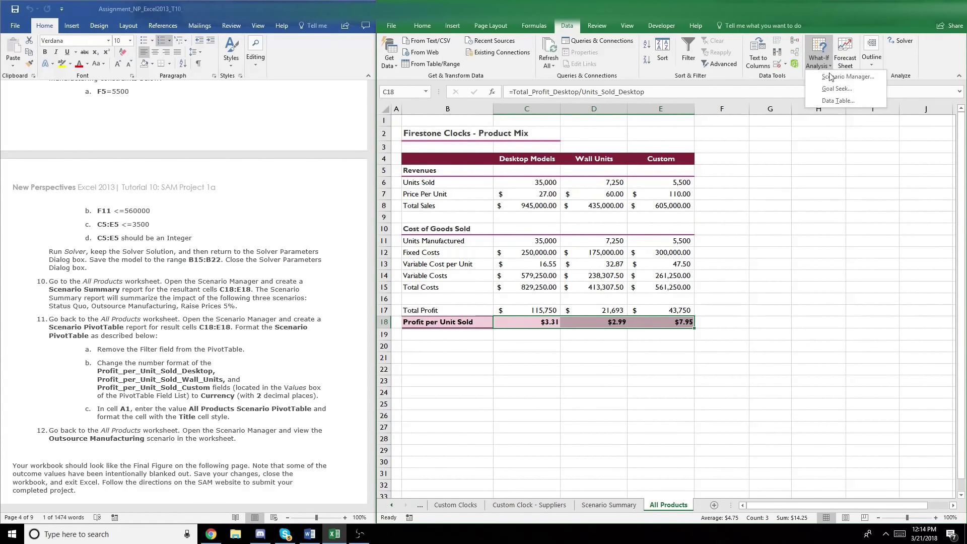
pyautogui.click(836, 77)
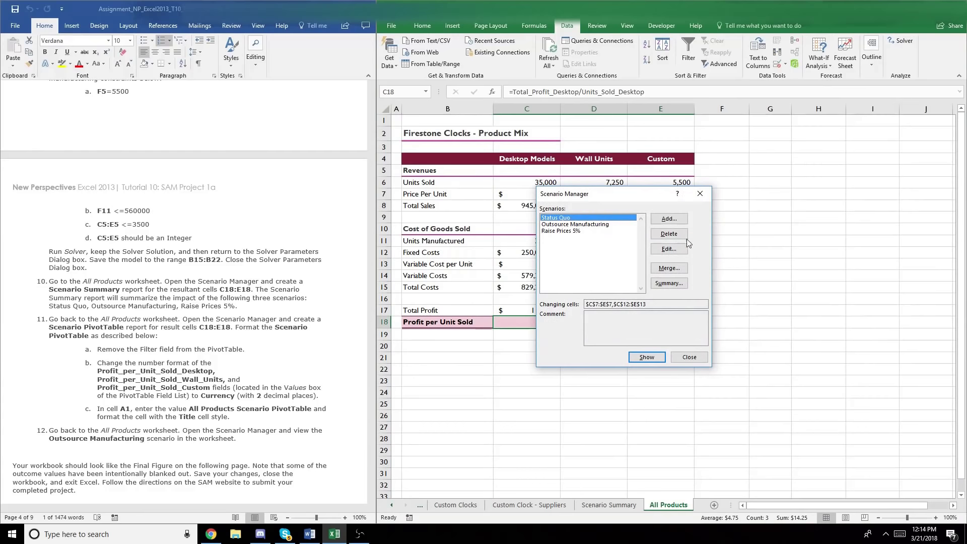
pyautogui.click(662, 284)
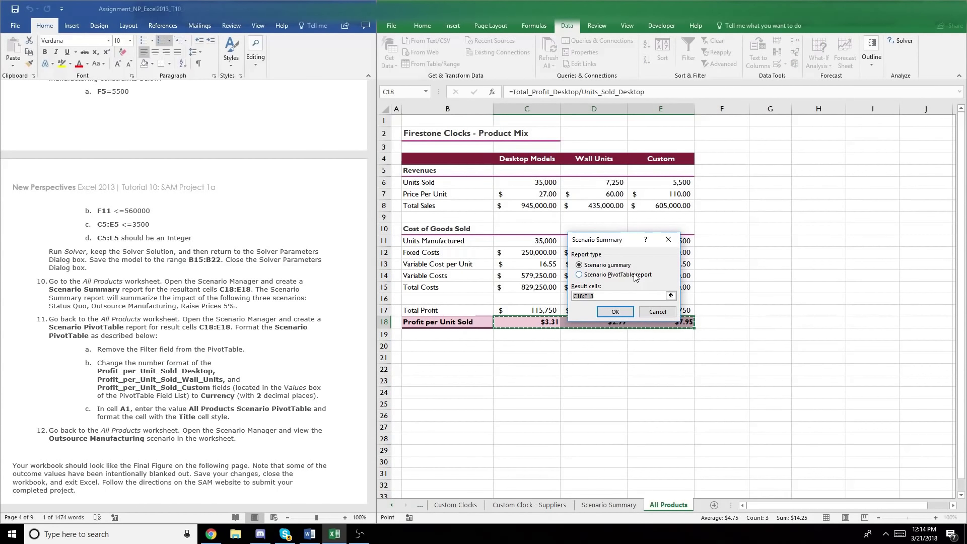
pyautogui.click(635, 276)
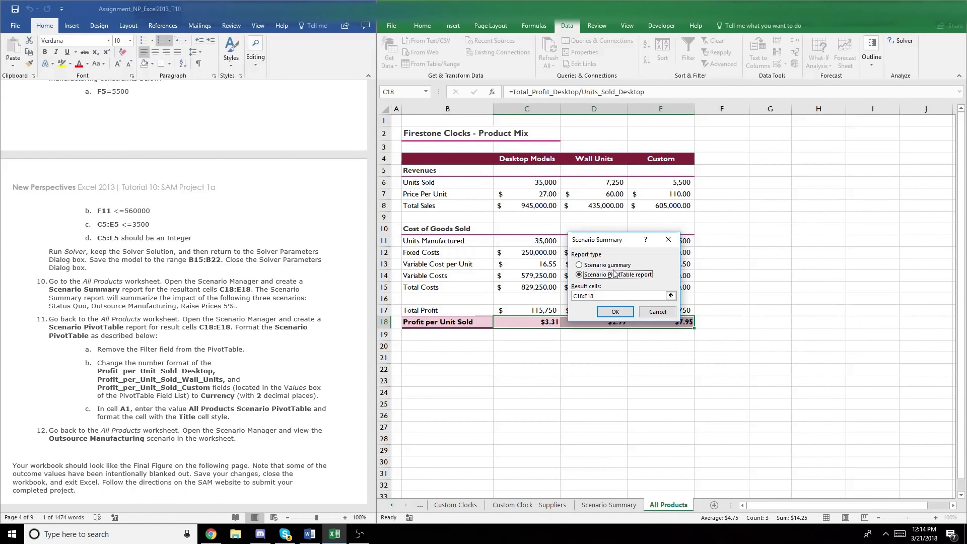
pyautogui.click(615, 311)
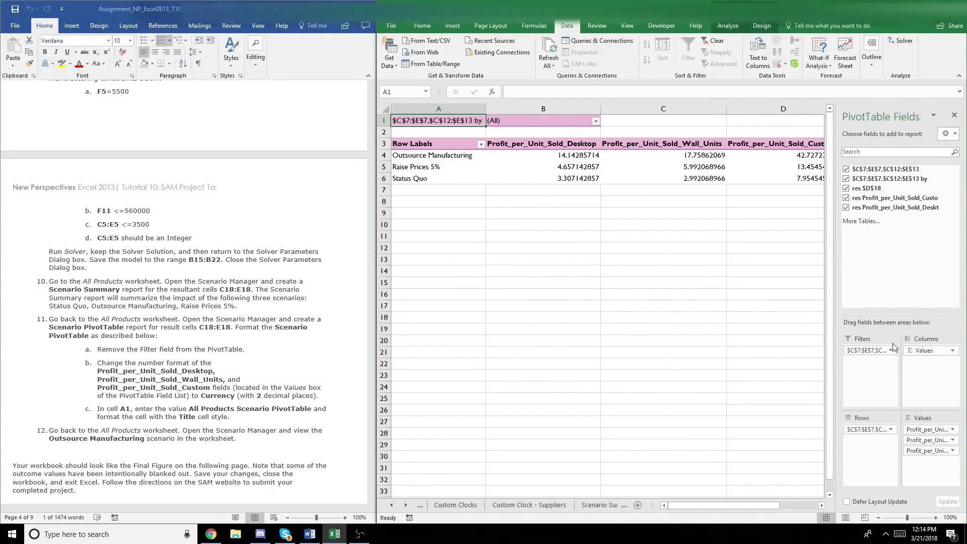
pyautogui.moveTo(867, 350); pyautogui.dragTo(869, 278)
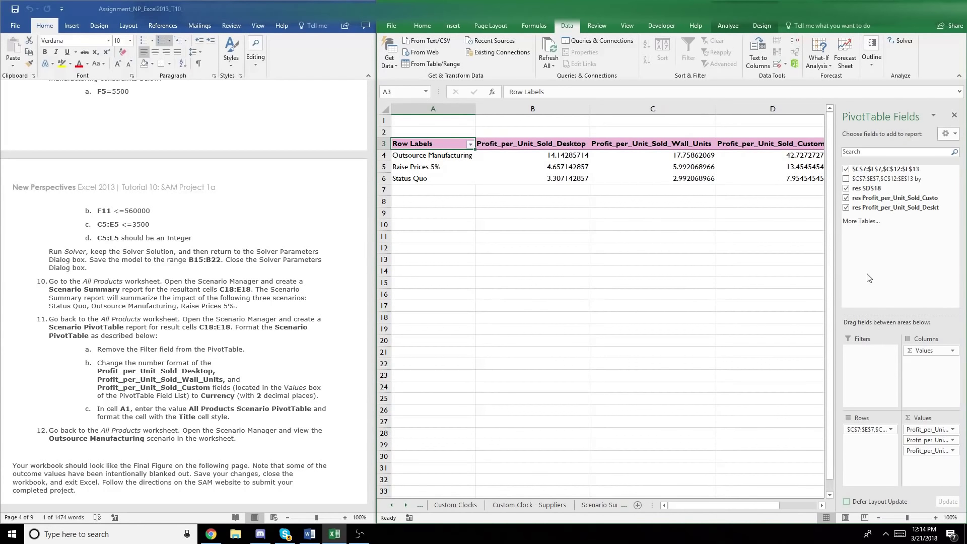
# Step: Format the Profit_per_Unit_Sold_Desktop value field of the PivotTable as Currency with 2 decimal places
pyautogui.click(941, 429)
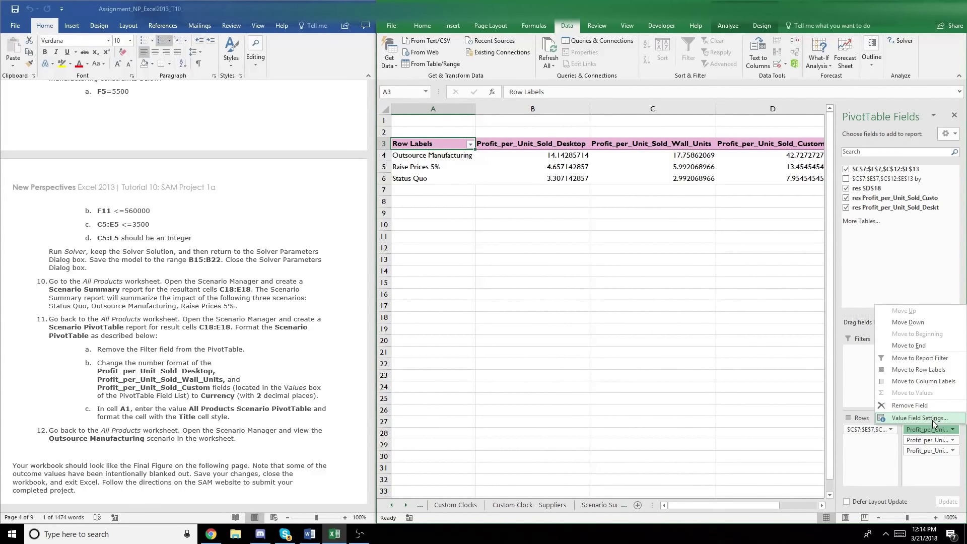
pyautogui.click(932, 417)
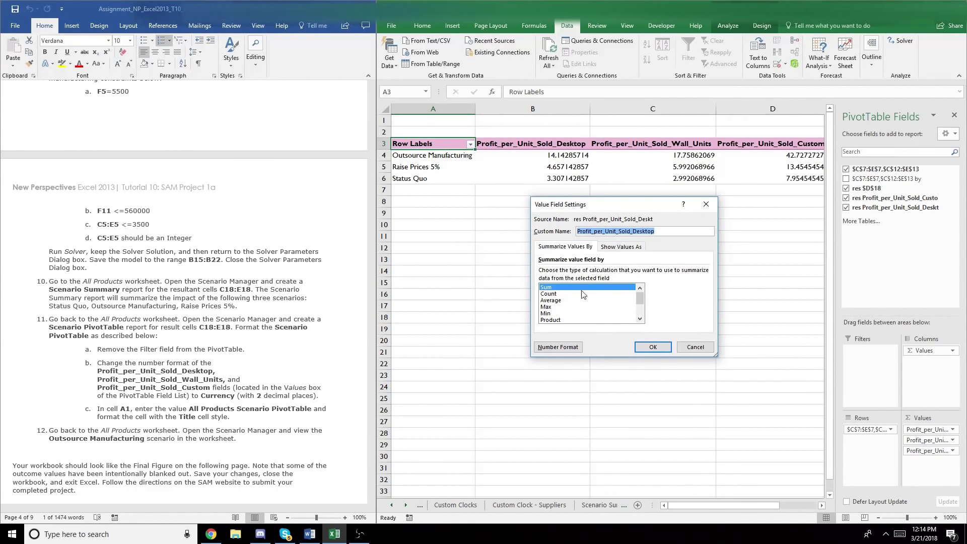
pyautogui.click(558, 347)
pyautogui.click(520, 277)
pyautogui.click(521, 234)
pyautogui.click(518, 220)
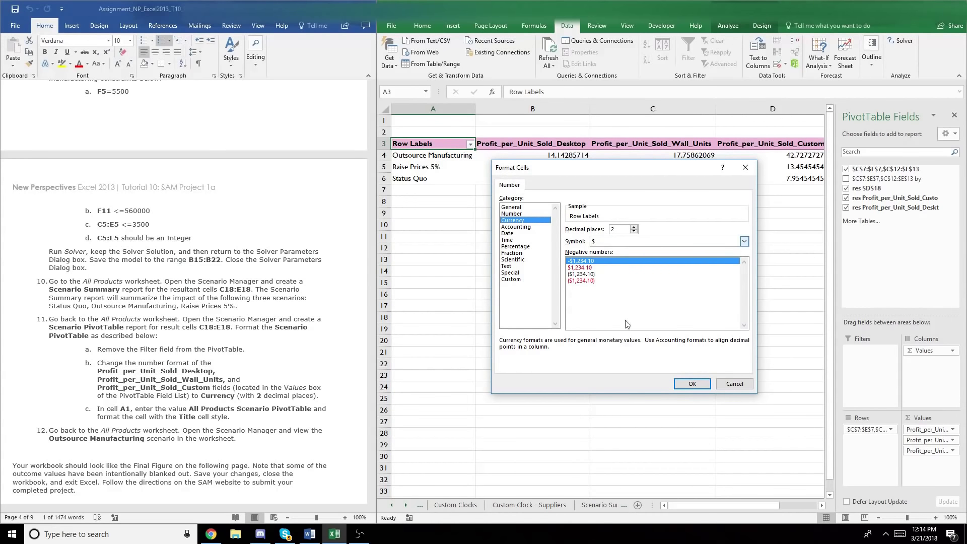
pyautogui.click(692, 383)
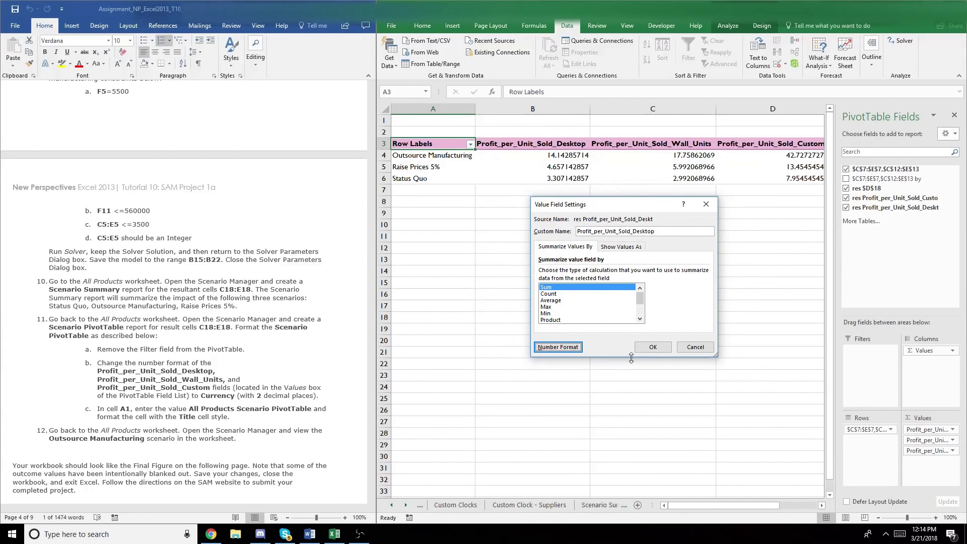
pyautogui.click(652, 346)
# Step: Format the Profit_per_Unit_Sold_Wall_Units value field of the PivotTable as Currency with 2 decimal places
pyautogui.click(913, 442)
pyautogui.click(922, 429)
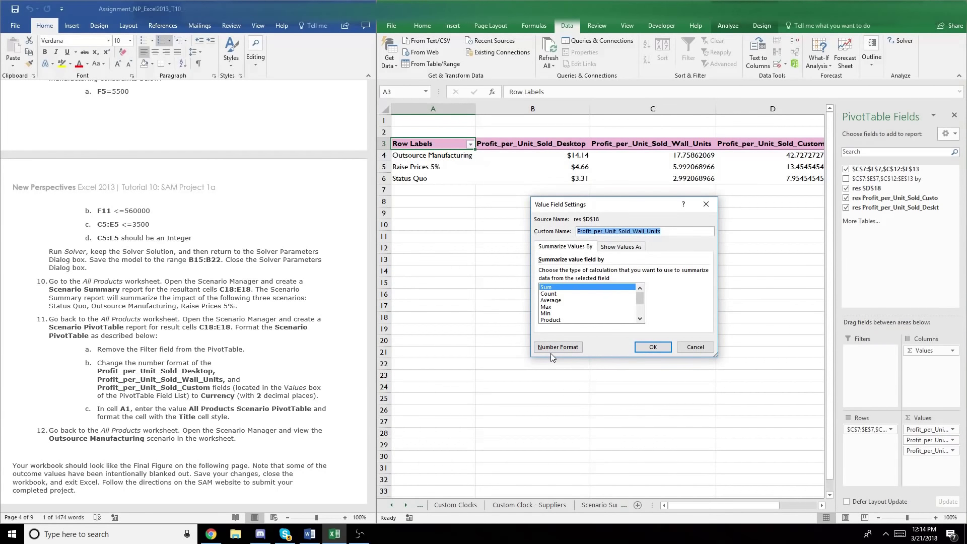
pyautogui.click(557, 347)
pyautogui.click(521, 271)
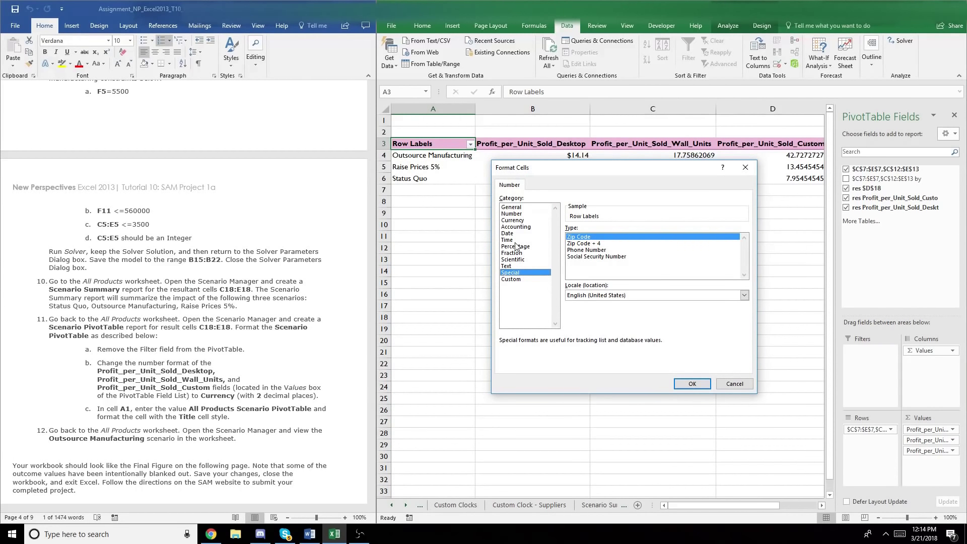
pyautogui.click(513, 220)
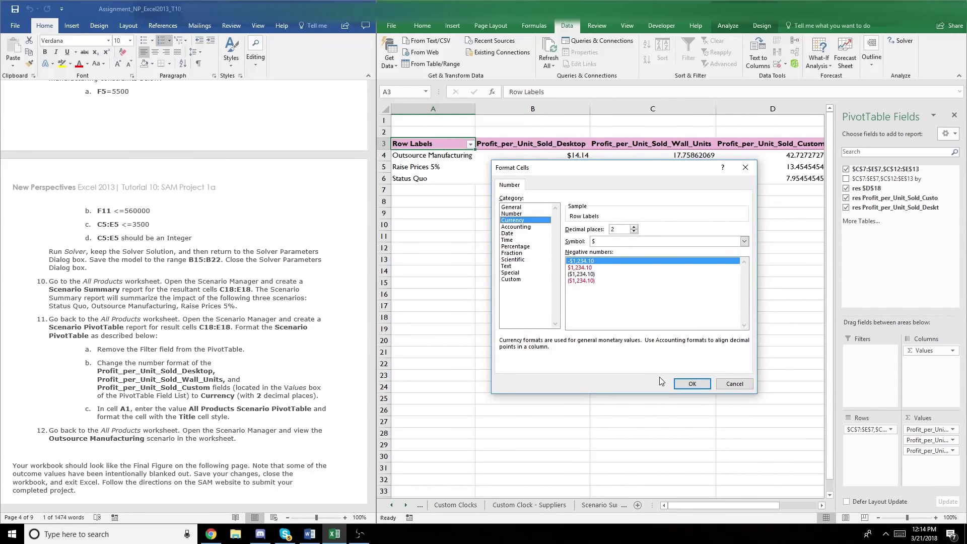
pyautogui.click(692, 384)
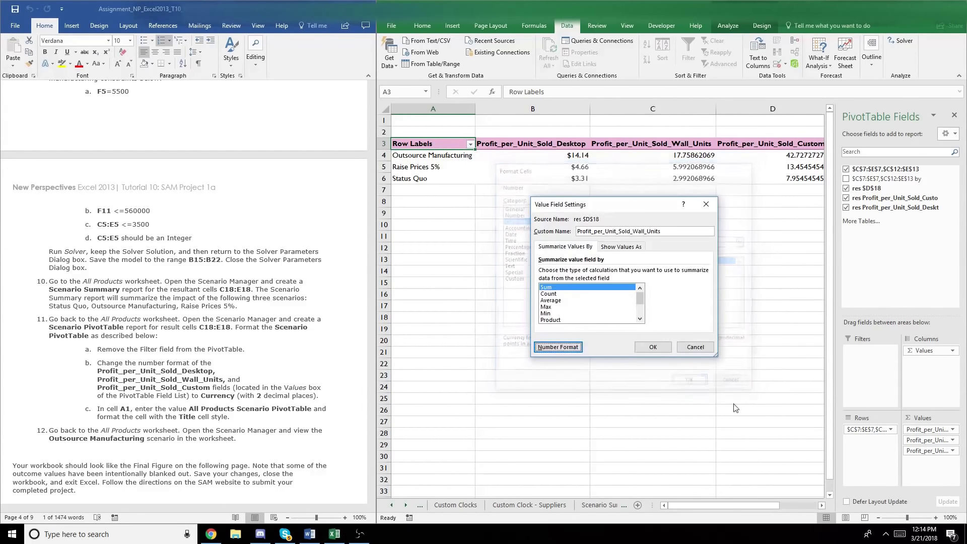
pyautogui.click(652, 347)
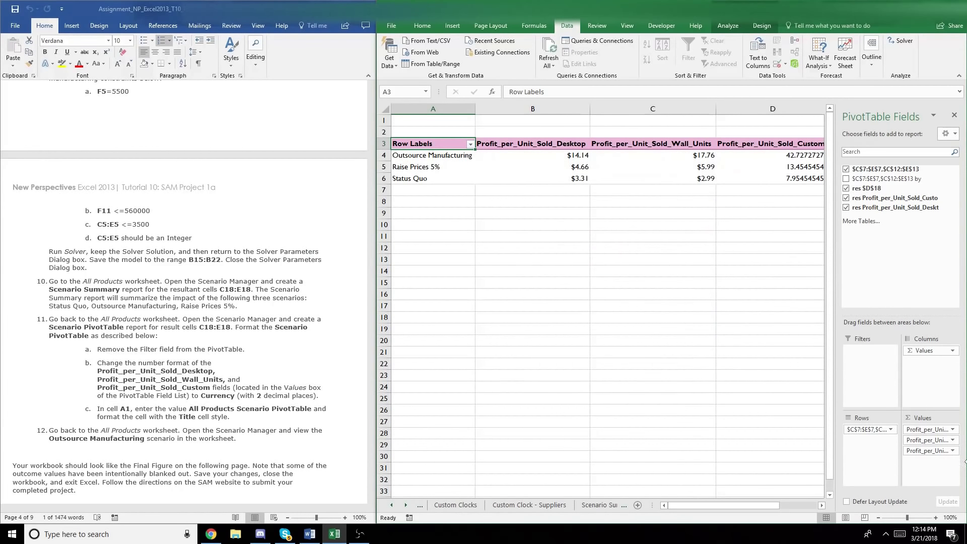
# Step: Format the Profit_per_Unit_Sold_Custom value field of the PivotTable as Currency with 2 decimal places
pyautogui.click(928, 450)
pyautogui.click(909, 442)
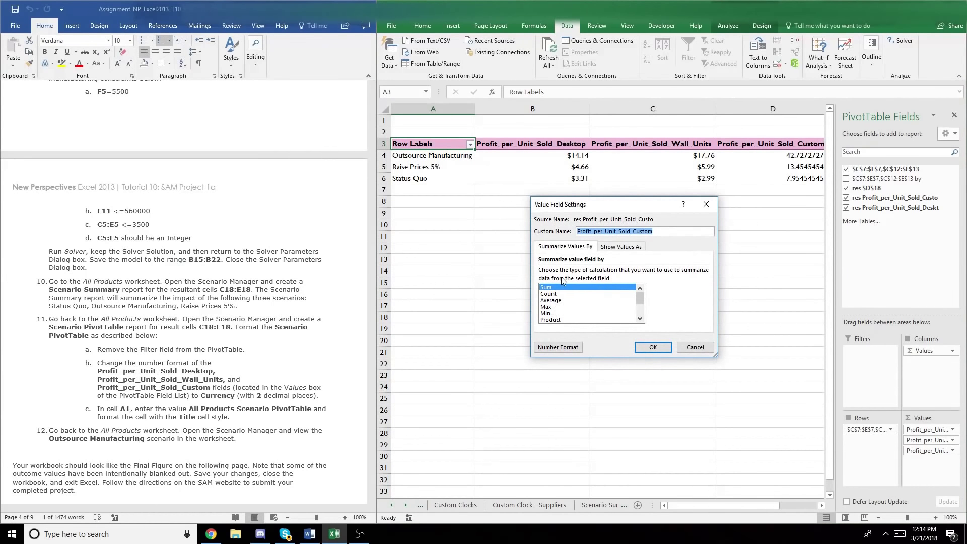
pyautogui.click(558, 347)
pyautogui.click(518, 220)
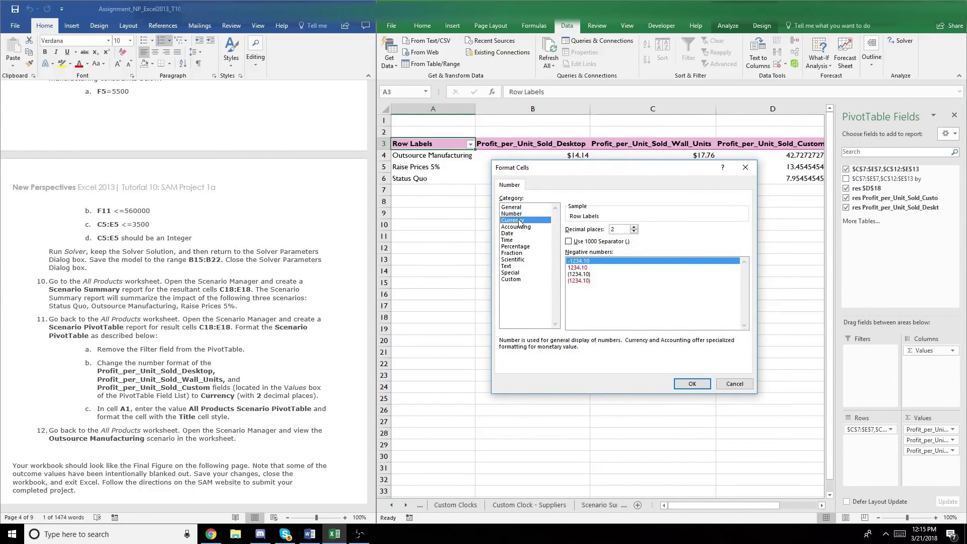
pyautogui.click(691, 384)
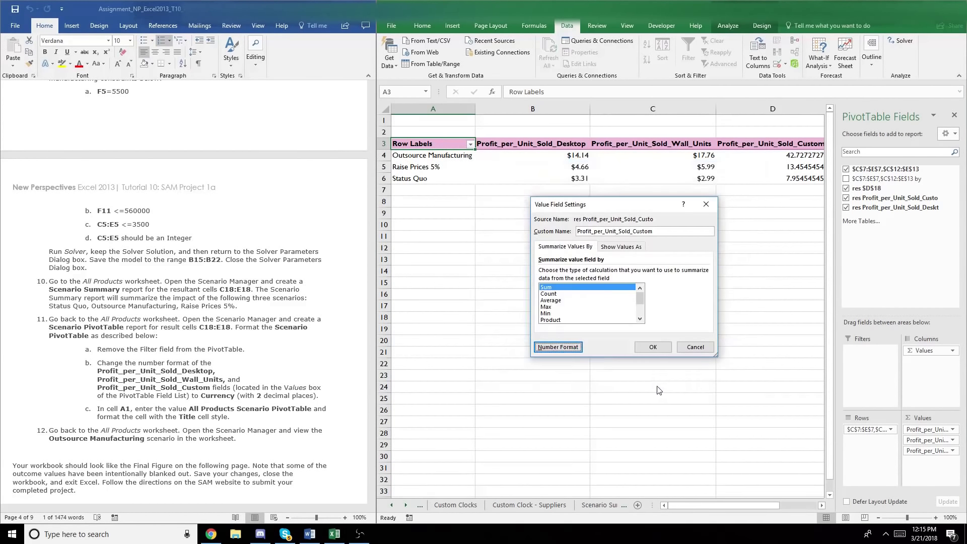
pyautogui.click(648, 352)
# Step: Check instruction 11c and enter "All Products Scenario PivotTable" in cell A1 above the PivotTable
pyautogui.moveTo(162, 411); pyautogui.dragTo(235, 410)
pyautogui.scroll(1, 266, 377)
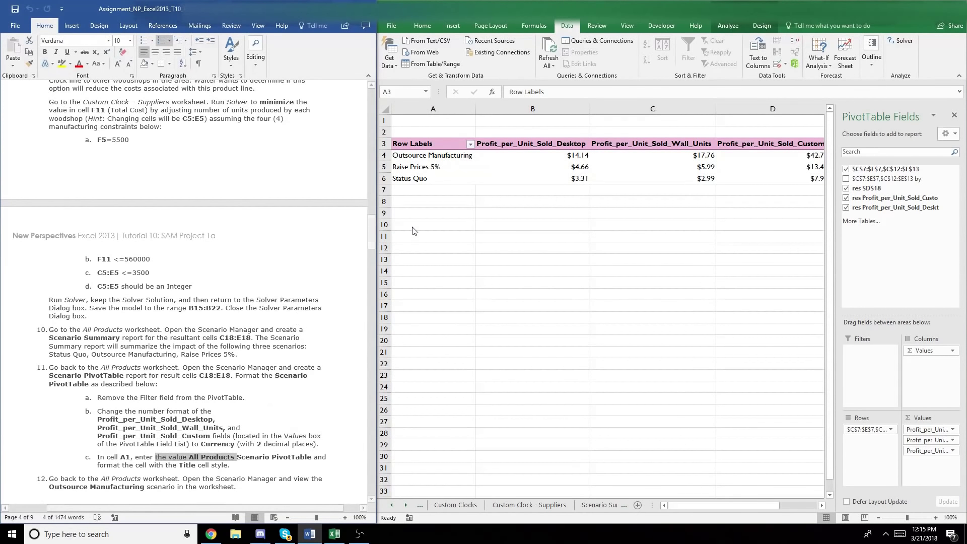
pyautogui.click(437, 122)
pyautogui.write('Al')
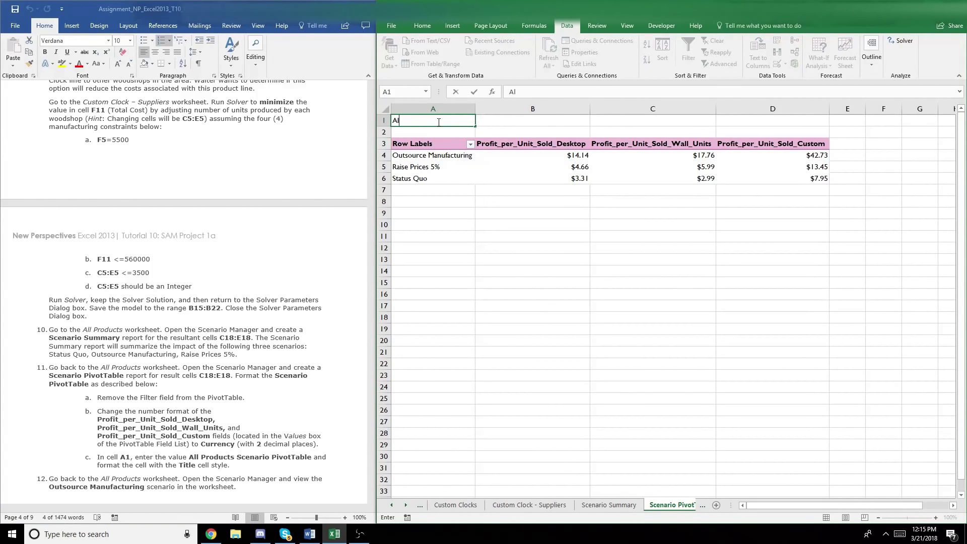
pyautogui.write('l Products Scenario PivotTable')
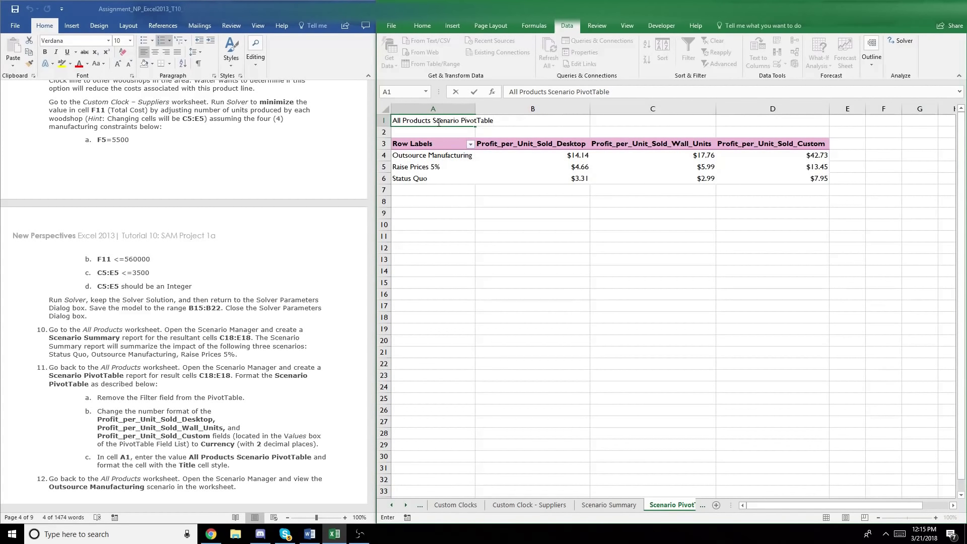
pyautogui.press('Tab')
# Step: Apply the Title cell style to cell A1 of the Scenario PivotTable worksheet
pyautogui.click(437, 116)
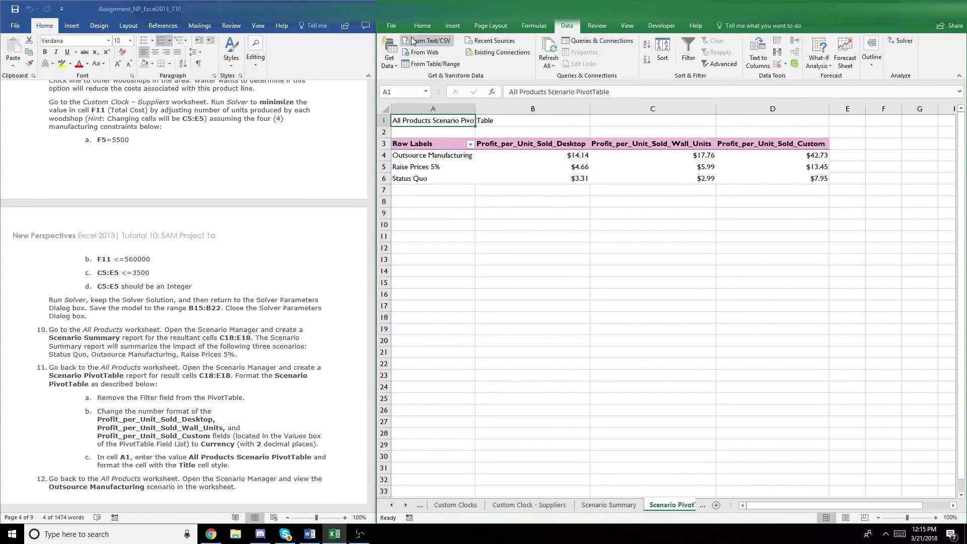
pyautogui.click(422, 26)
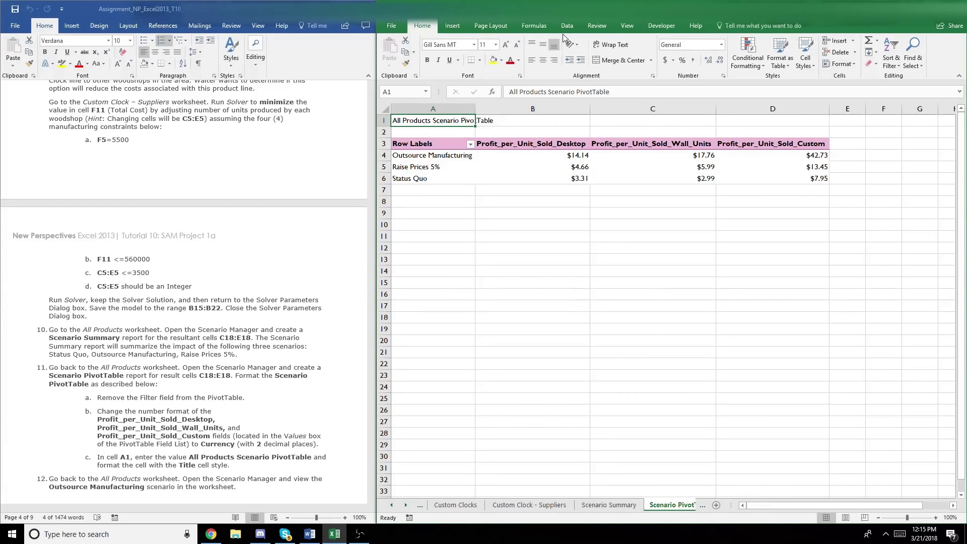
pyautogui.click(459, 30)
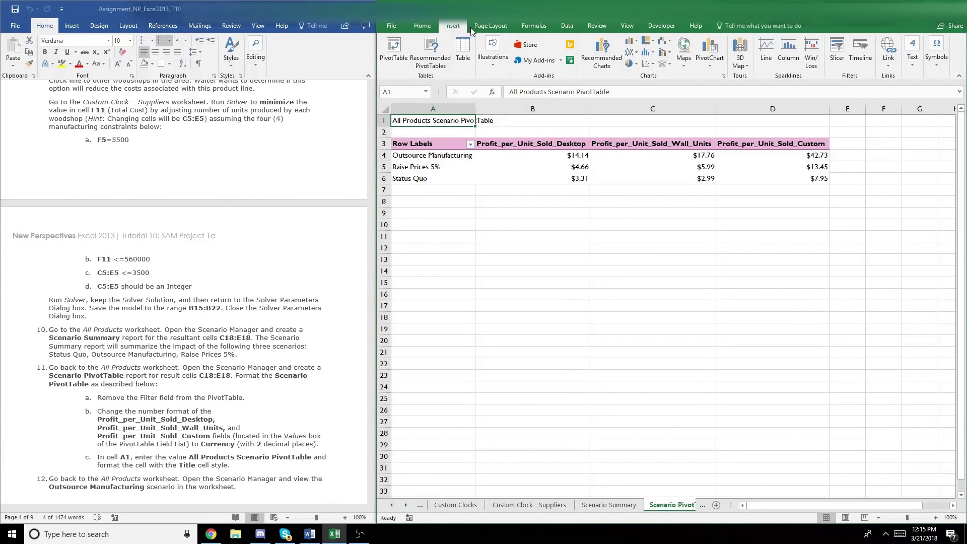
pyautogui.click(483, 26)
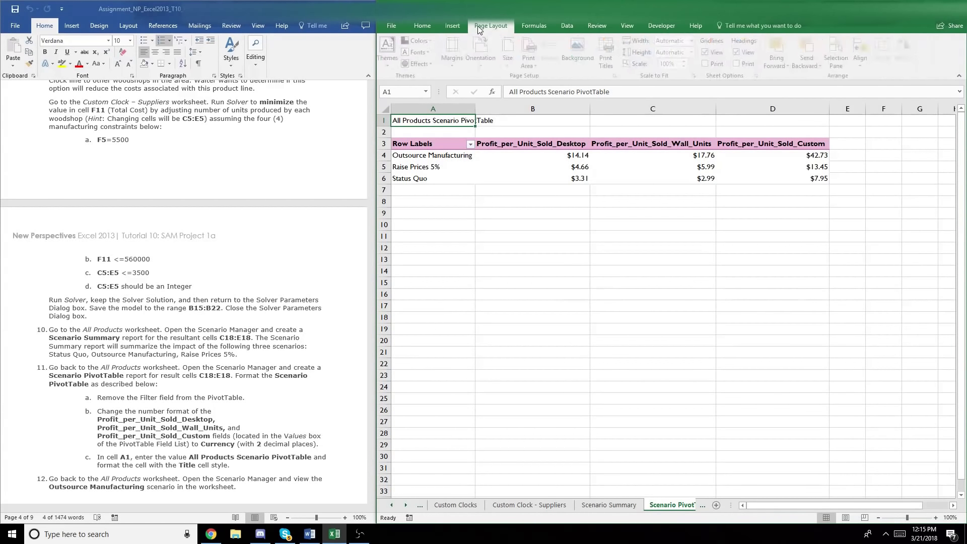
pyautogui.click(424, 30)
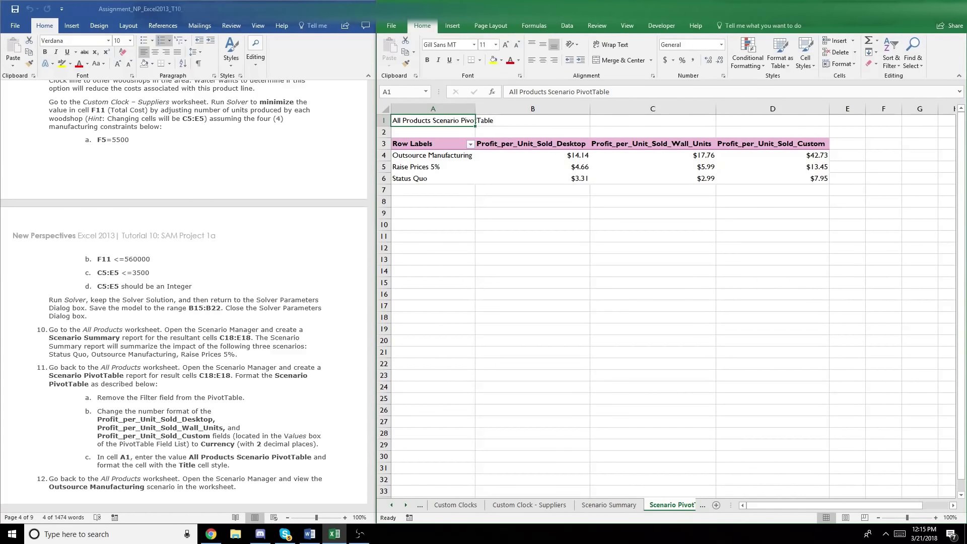
pyautogui.moveTo(536, 9); pyautogui.dragTo(499, 0)
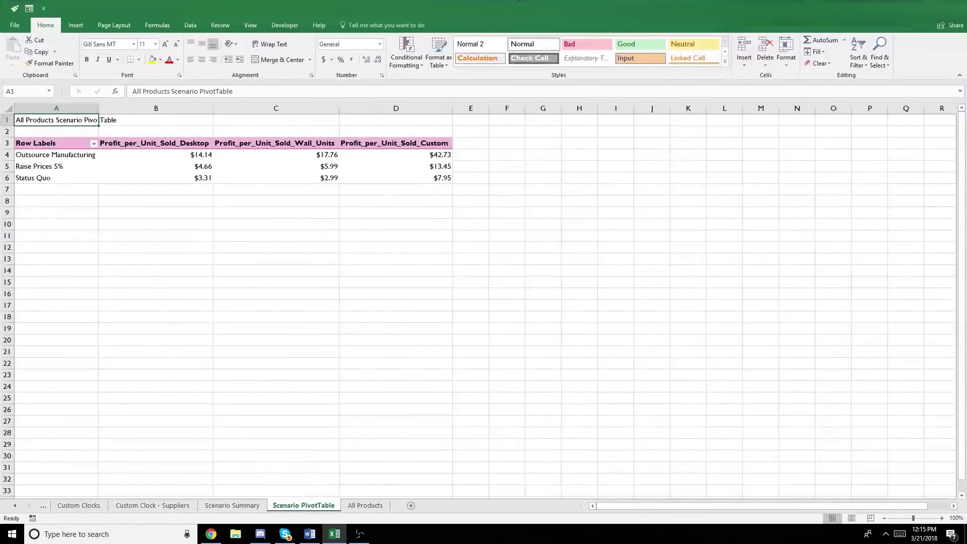
pyautogui.click(727, 63)
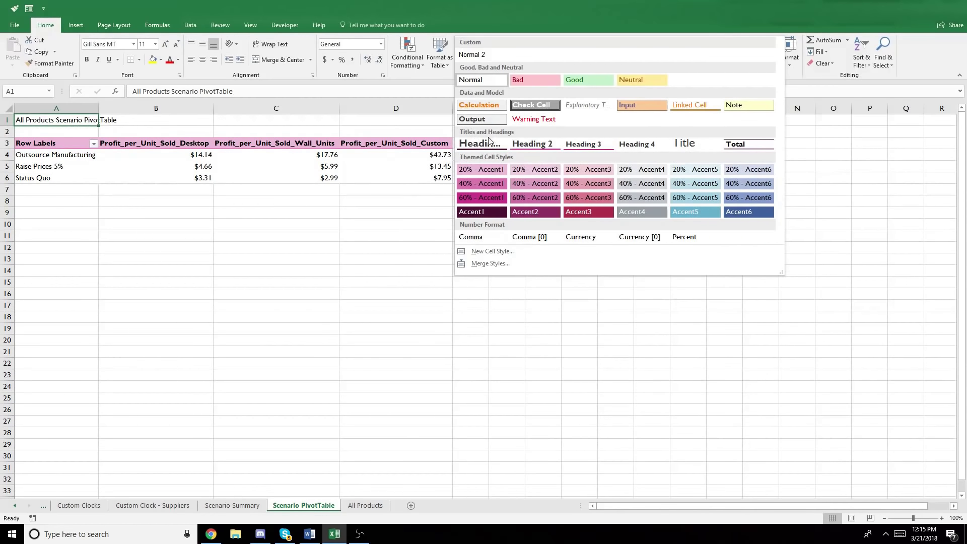
pyautogui.click(691, 144)
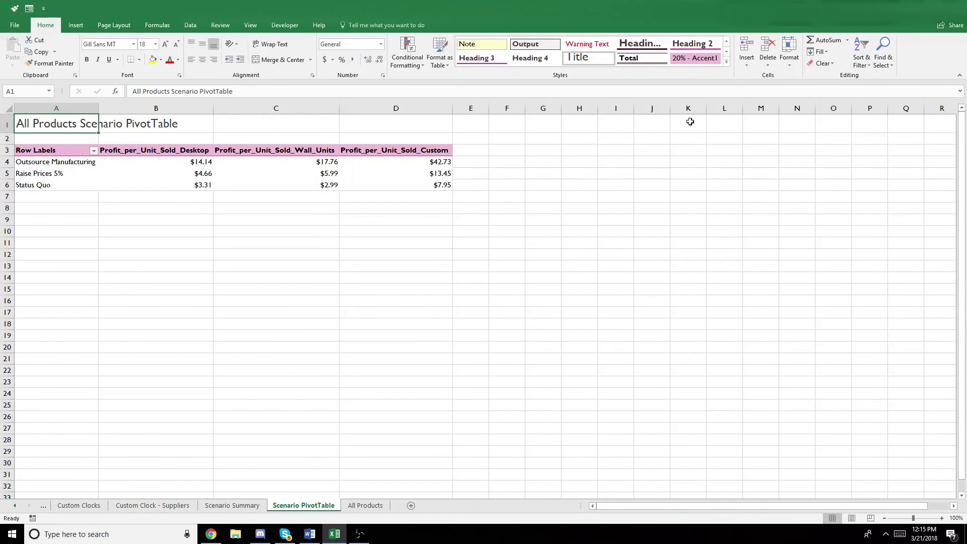
pyautogui.press('super+Right')
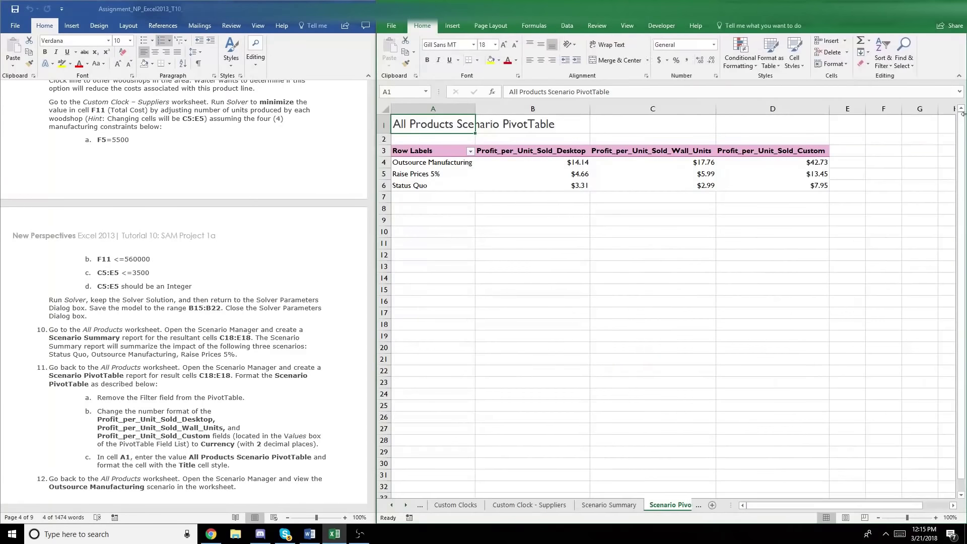
pyautogui.click(581, 207)
# Step: Read instruction 12 in the assignment document and go to the All Products worksheet
pyautogui.click(173, 284)
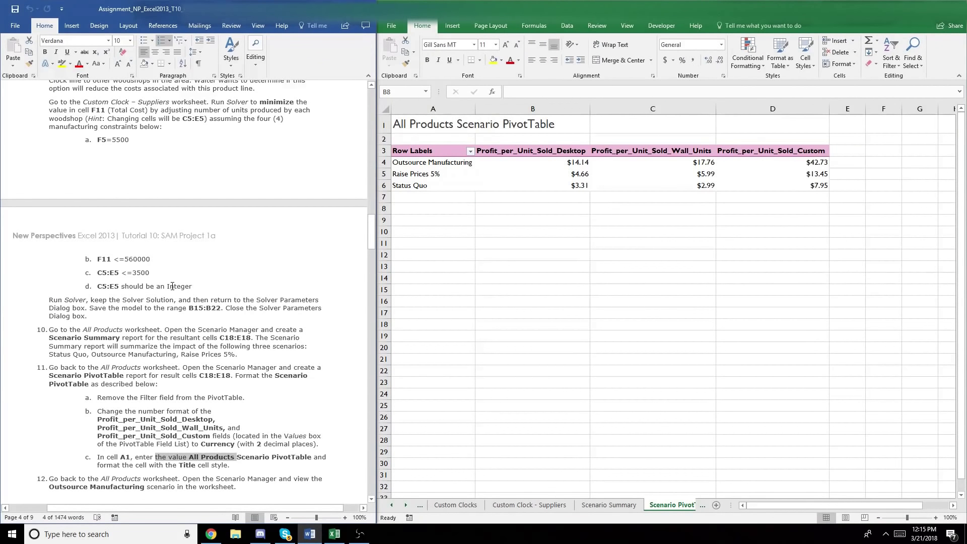
pyautogui.scroll(-3, 172, 284)
pyautogui.scroll(-4, 172, 285)
pyautogui.click(134, 310)
pyautogui.click(596, 462)
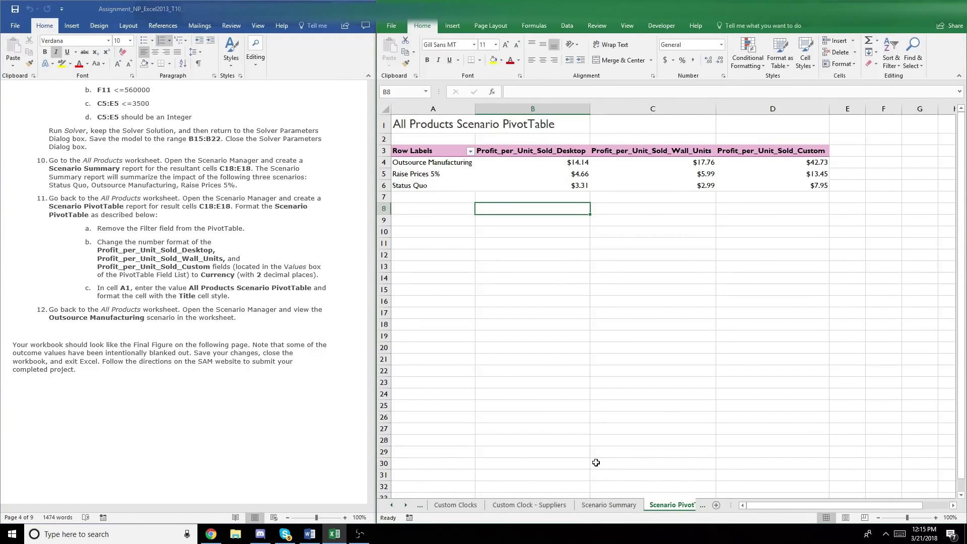
pyautogui.hotkey('ctrl', 'pageup')
pyautogui.hotkey('ctrl', 'pageup')
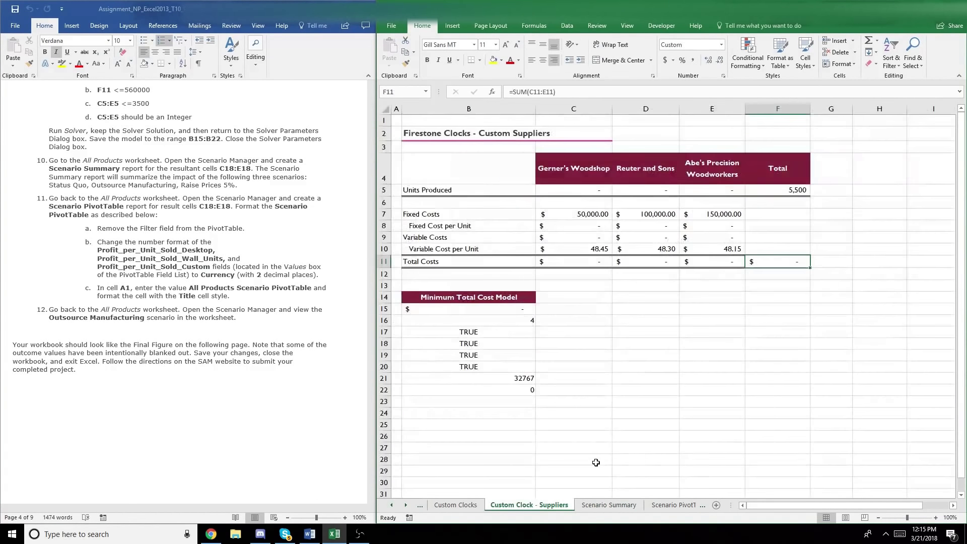
pyautogui.hotkey('ctrl', 'pageup')
pyautogui.hotkey('ctrl', 'pageup')
pyautogui.hotkey('ctrl', 'pageup')
pyautogui.hotkey('ctrl', 'pageup')
pyautogui.hotkey('ctrl', 'pagedown')
pyautogui.hotkey('ctrl', 'pagedown')
pyautogui.hotkey('ctrl', 'pagedown')
pyautogui.hotkey('ctrl', 'pagedown')
pyautogui.hotkey('ctrl', 'pagedown')
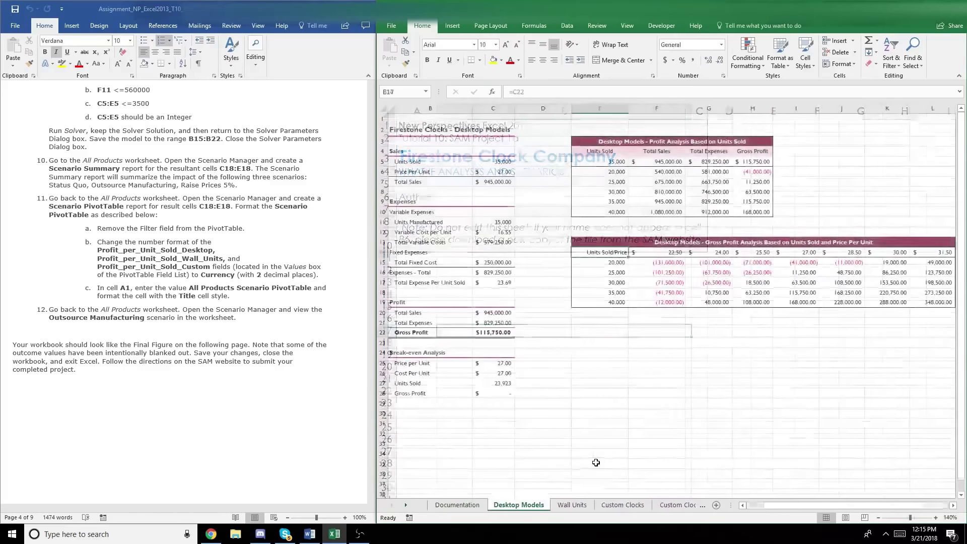
pyautogui.hotkey('ctrl', 'pagedown')
pyautogui.hotkey('ctrl', 'pagedown')
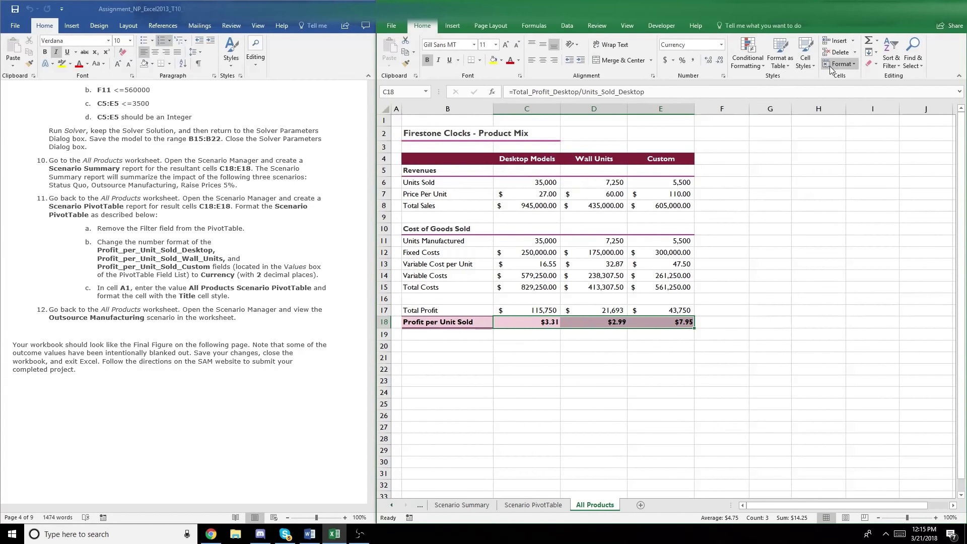
# Step: Show the Outsource Manufacturing scenario in the All Products worksheet using the Scenario Manager, and close the manager
pyautogui.click(710, 240)
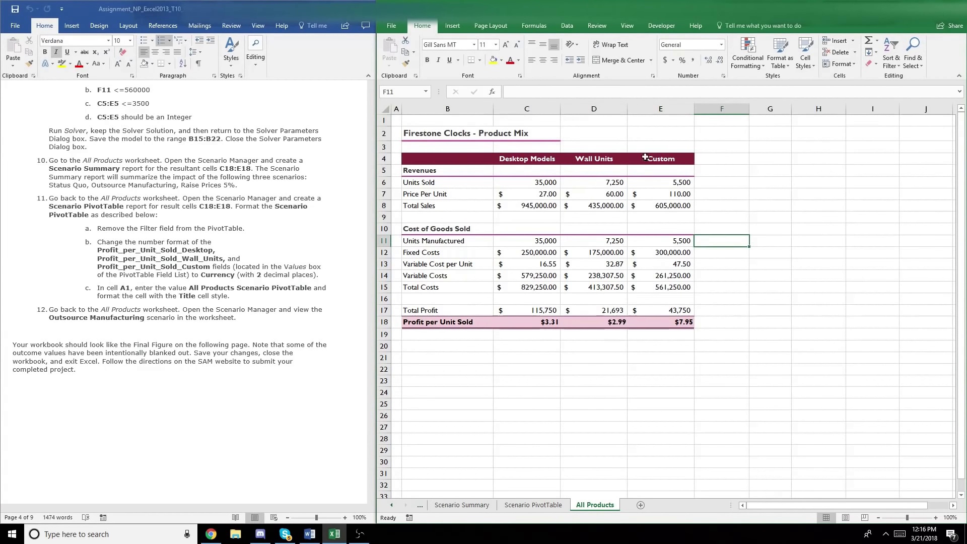
pyautogui.moveTo(650, 322); pyautogui.dragTo(518, 320)
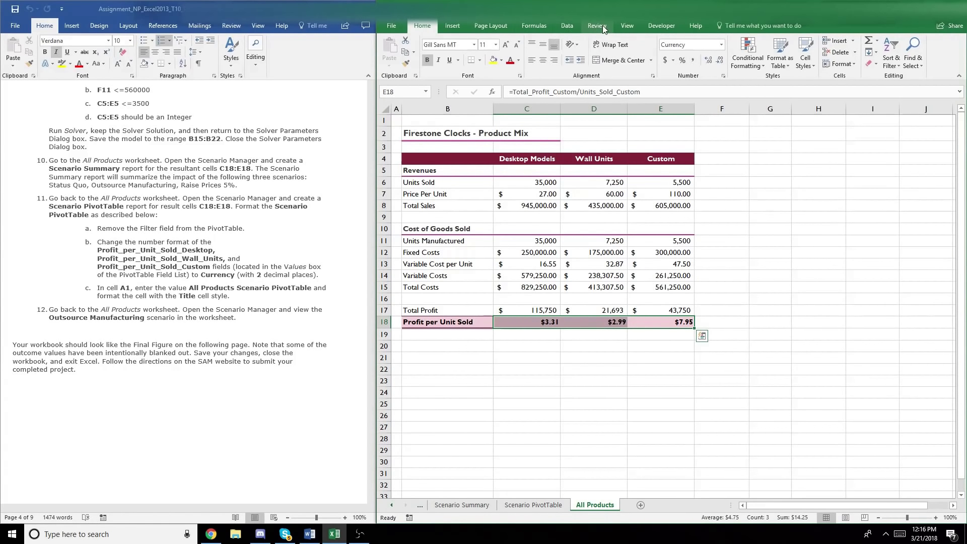
pyautogui.click(562, 27)
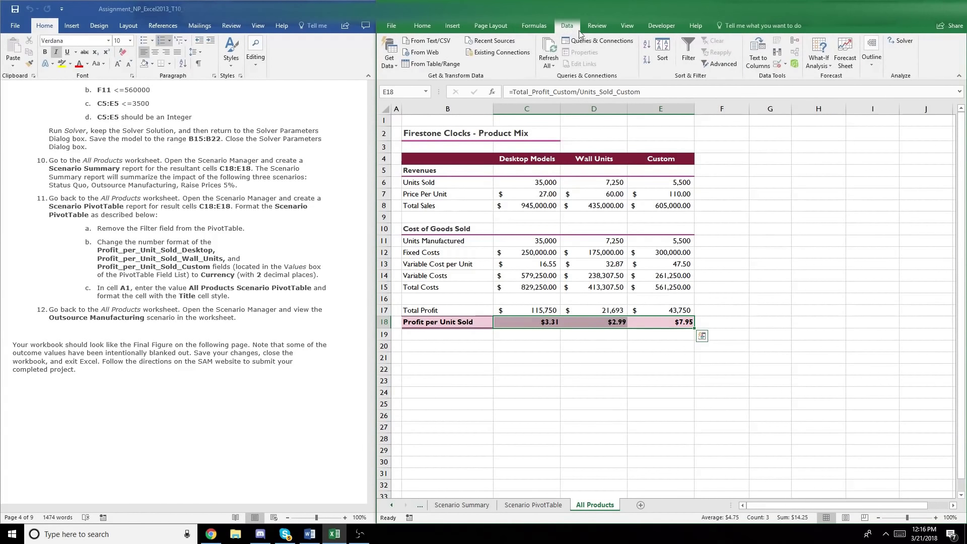
pyautogui.click(826, 55)
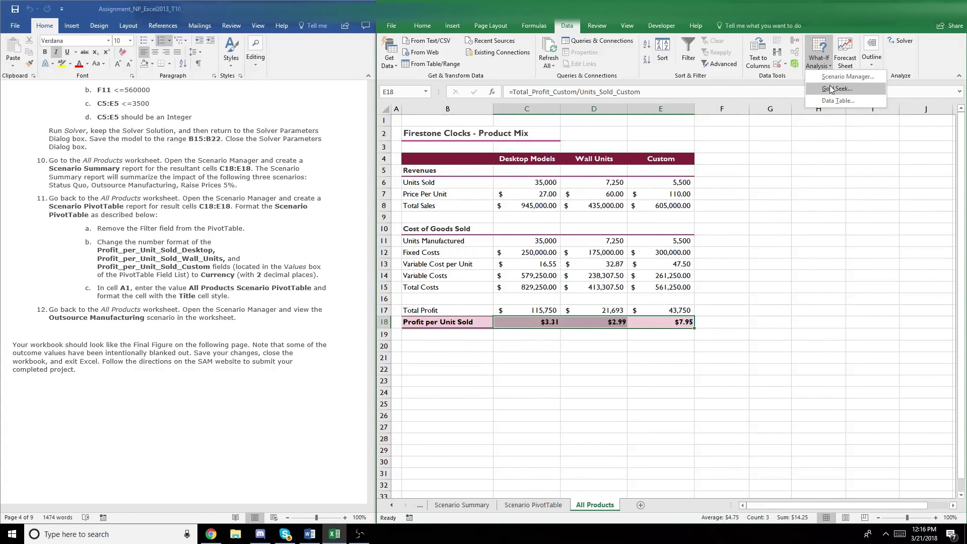
pyautogui.click(848, 76)
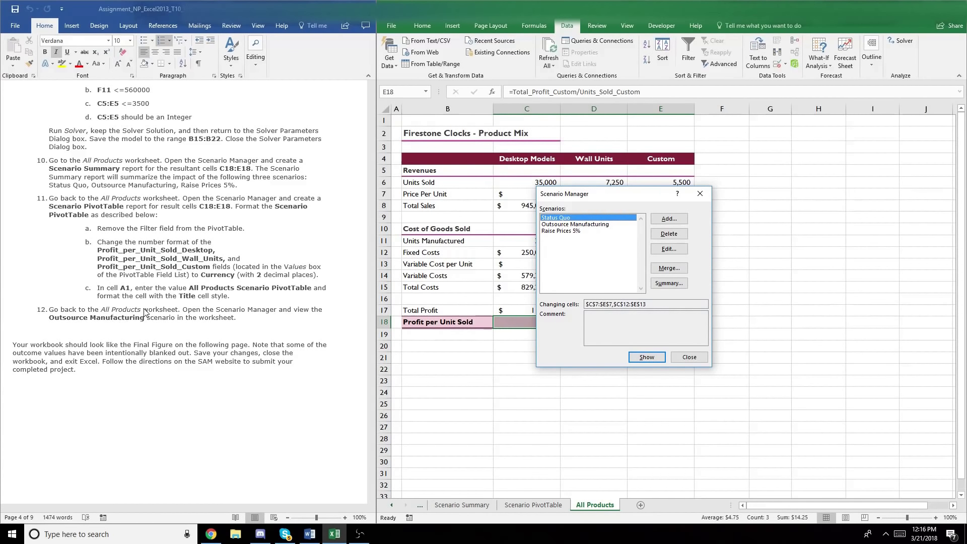
pyautogui.click(568, 225)
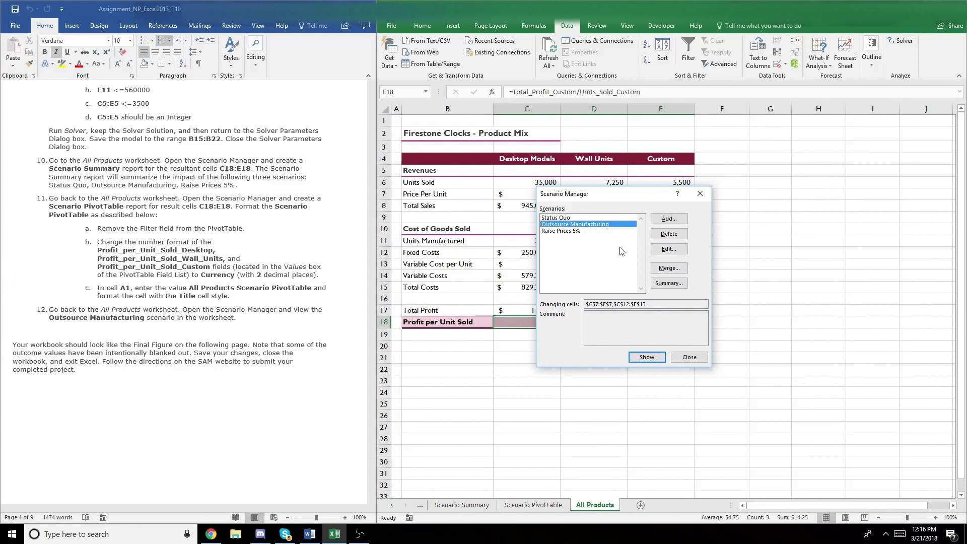
pyautogui.click(654, 357)
pyautogui.click(687, 357)
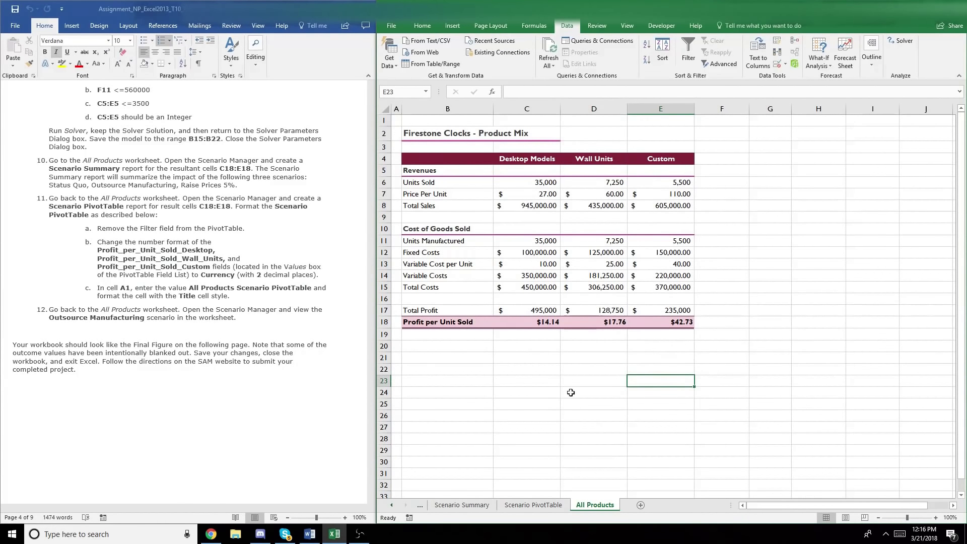
# Step: Return to the Documentation worksheet at the start of the workbook
pyautogui.click(558, 379)
pyautogui.hotkey('ctrl', 'pageup')
pyautogui.hotkey('ctrl', 'pageup')
pyautogui.hotkey('ctrl', 'pageup')
pyautogui.hotkey('ctrl', 'pageup')
pyautogui.hotkey('ctrl', 'pageup')
pyautogui.hotkey('ctrl', 'pageup')
pyautogui.hotkey('ctrl', 'pageup')
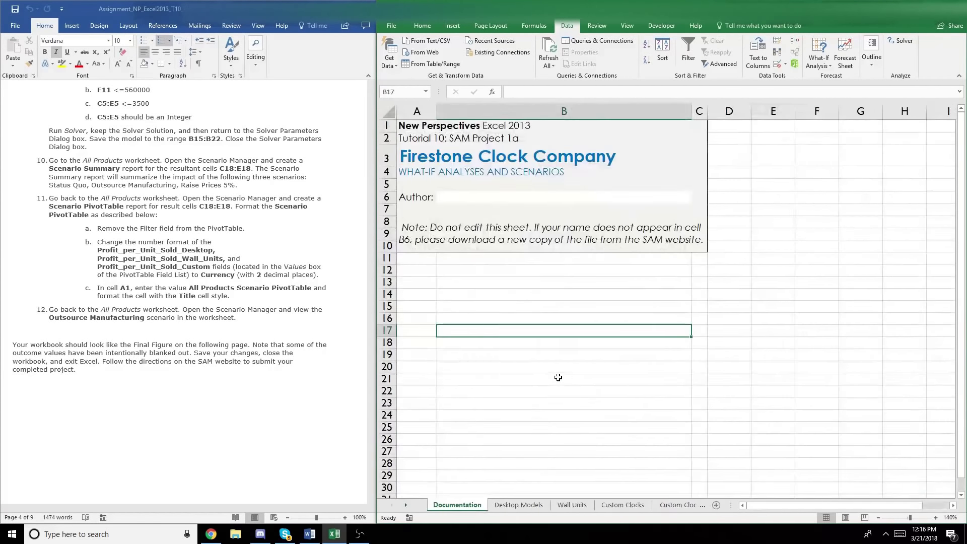